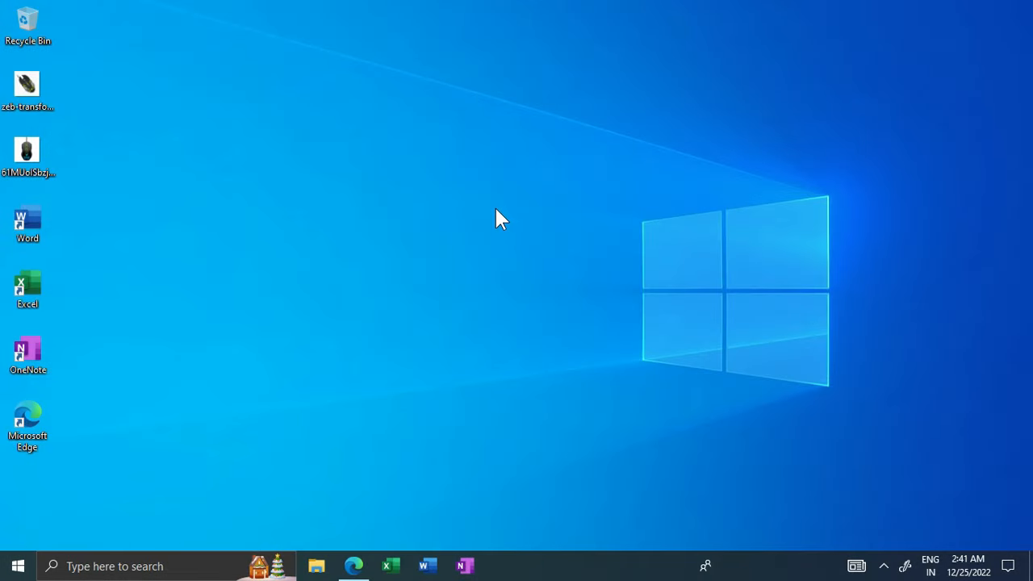
Hide all the icons on the Windows desktop
right_click(495, 209)
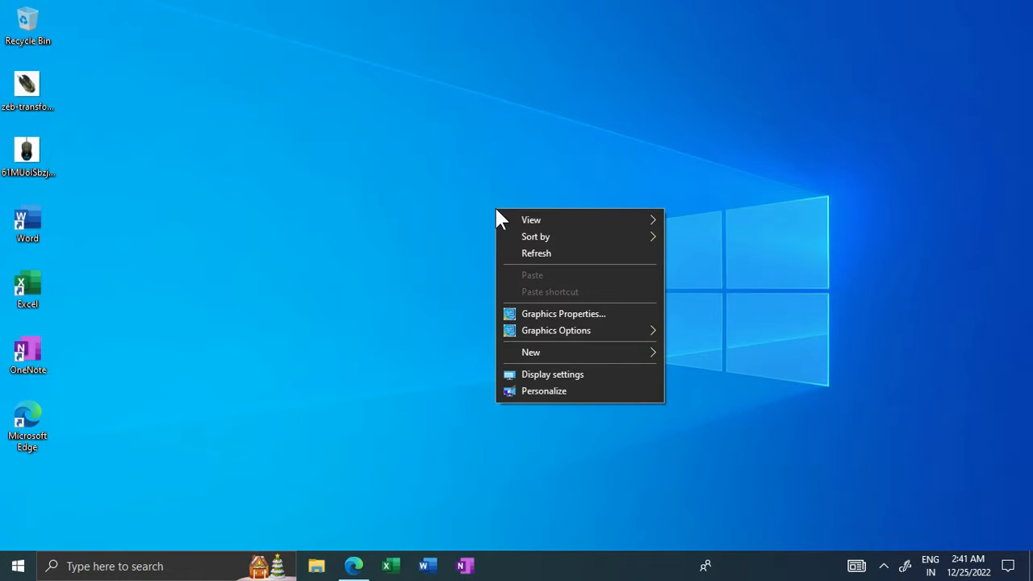
mouse_move(548, 219)
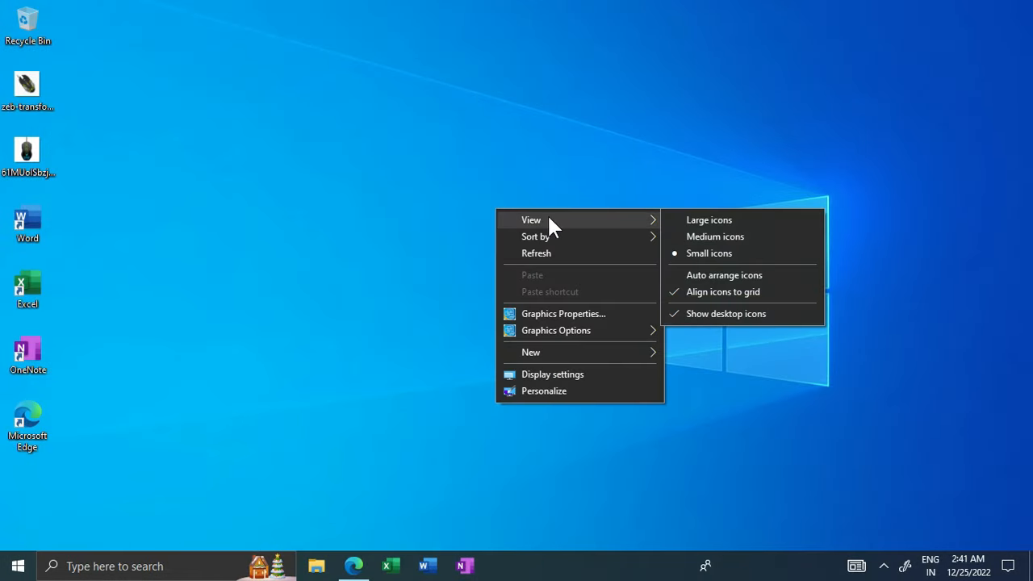
left_click(699, 313)
Remove the Windows Ink Workspace button and the People icon from the taskbar
right_click(596, 578)
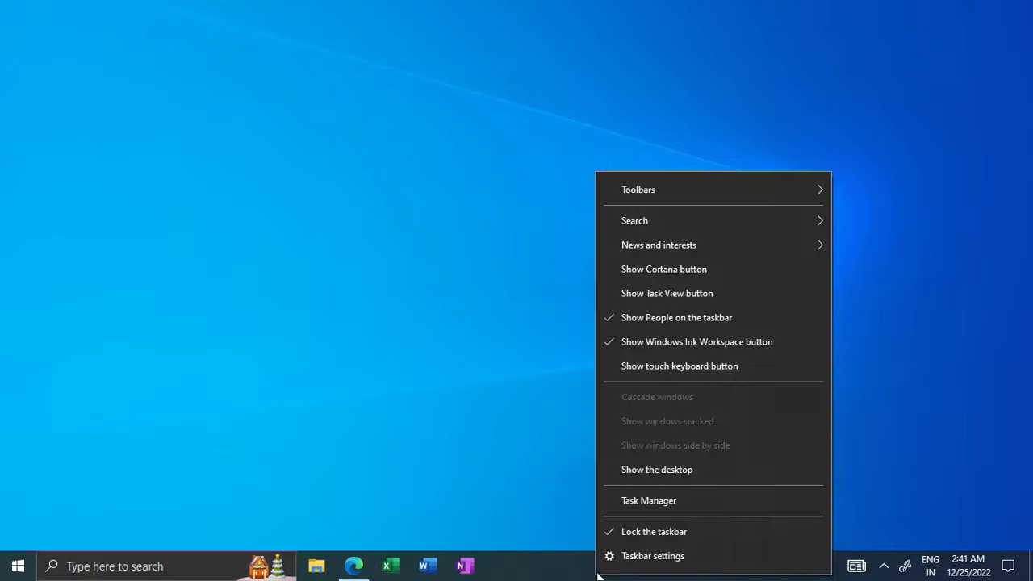
left_click(656, 348)
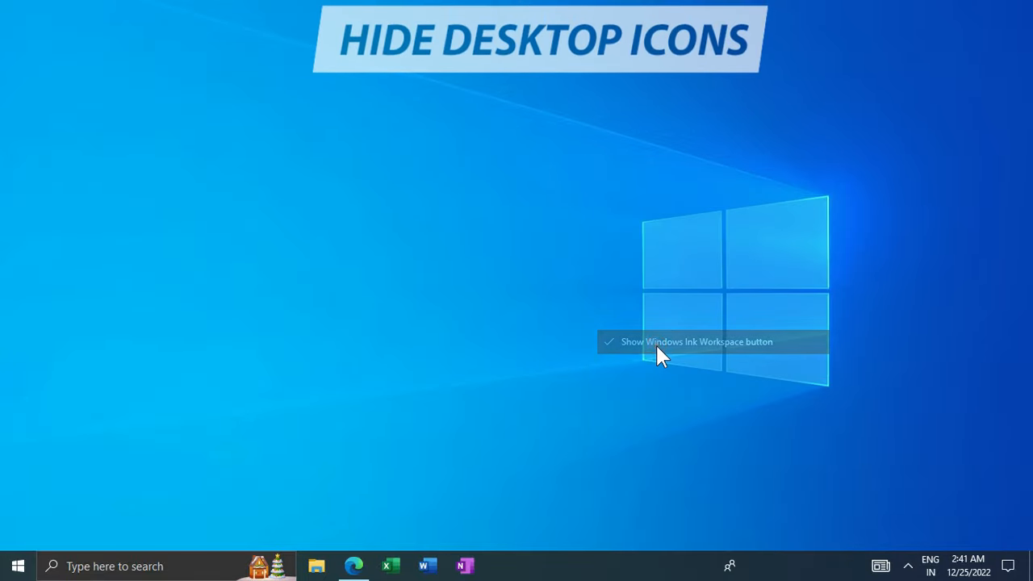
right_click(614, 565)
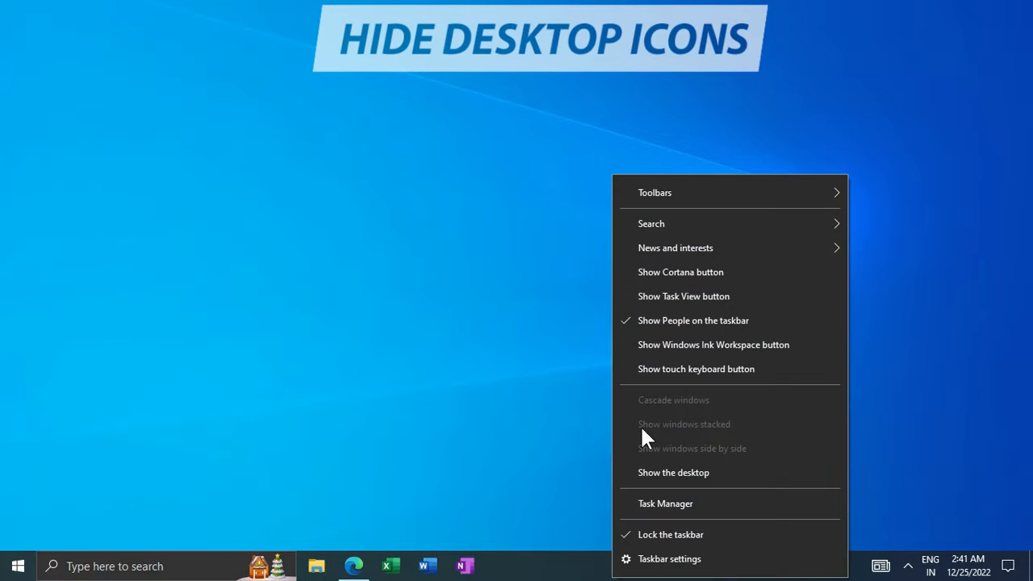
left_click(660, 320)
Turn off News and interests on the taskbar and set its search box to Hidden
right_click(614, 578)
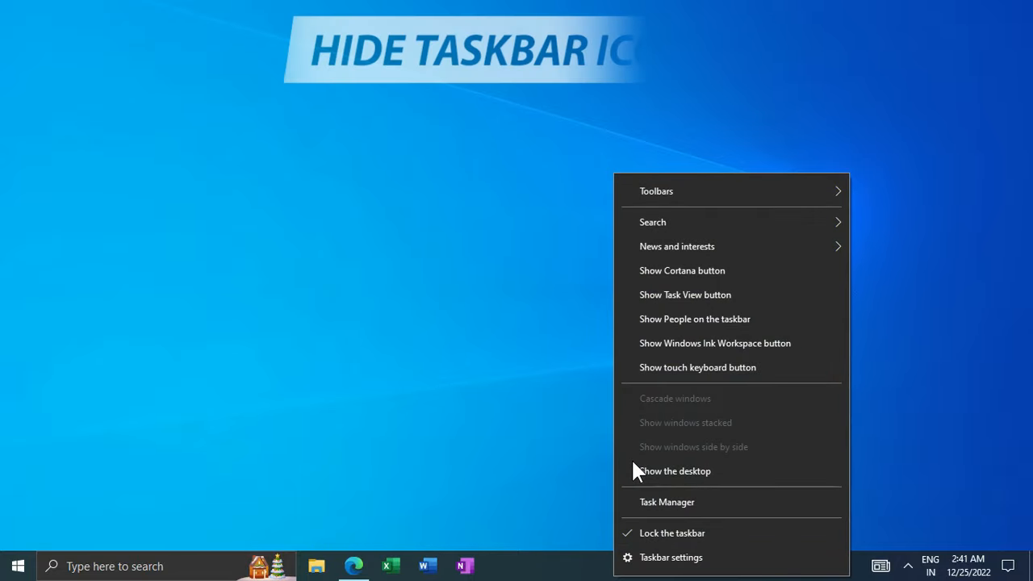
mouse_move(673, 249)
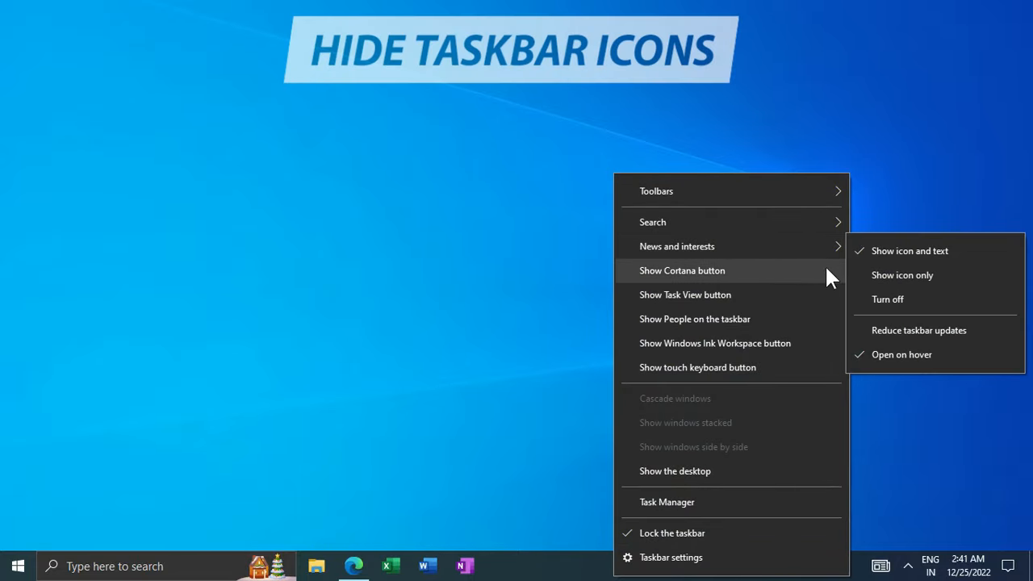
left_click(876, 296)
right_click(722, 571)
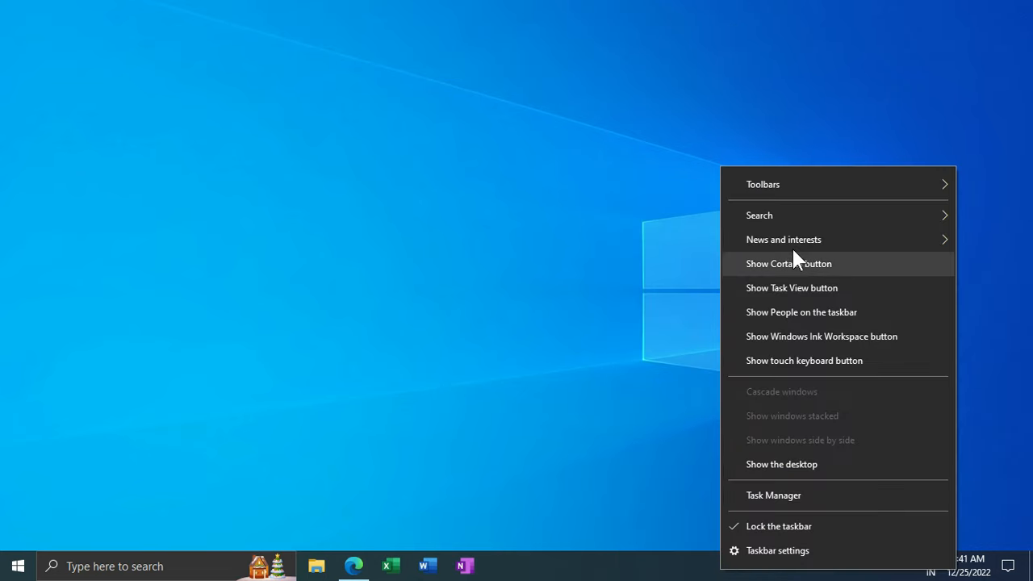
mouse_move(796, 216)
left_click(659, 221)
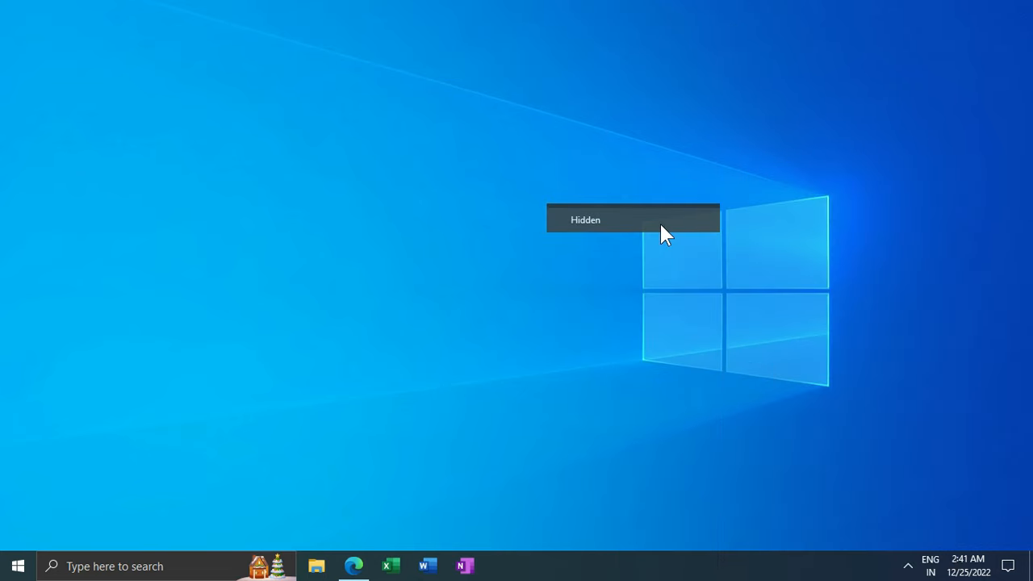
Turn on small taskbar buttons in the taskbar settings
right_click(638, 569)
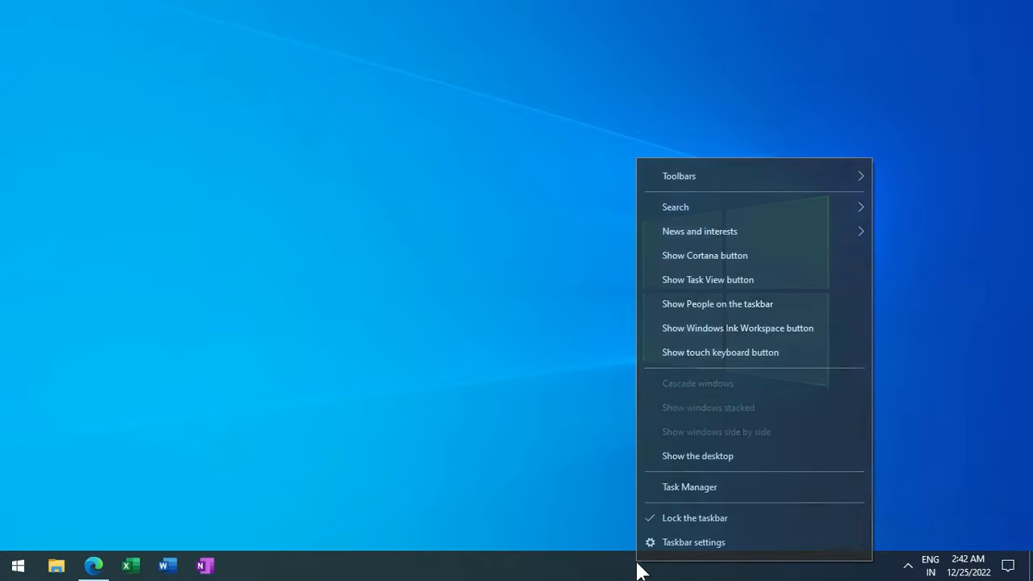
left_click(654, 545)
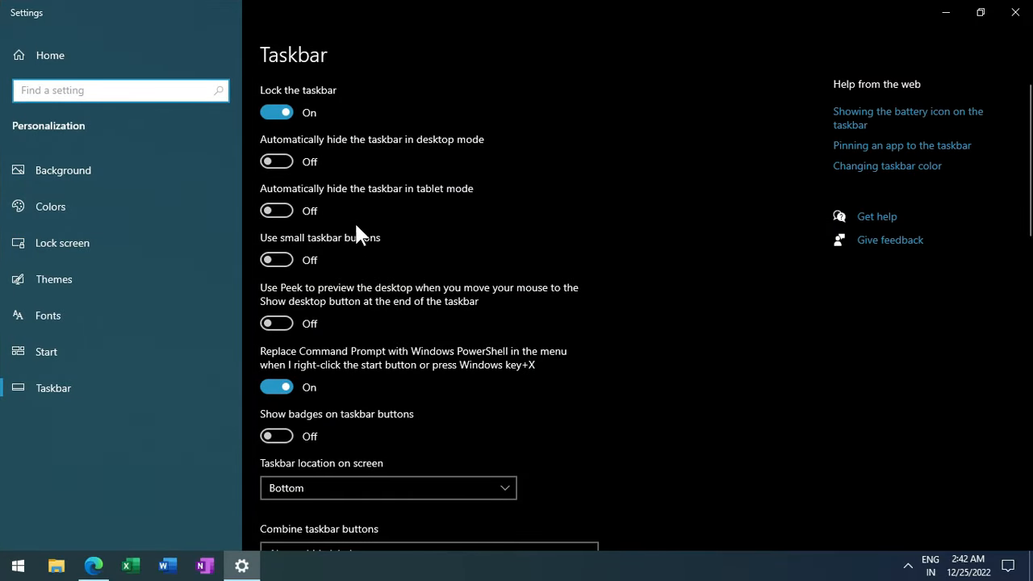
left_click(286, 257)
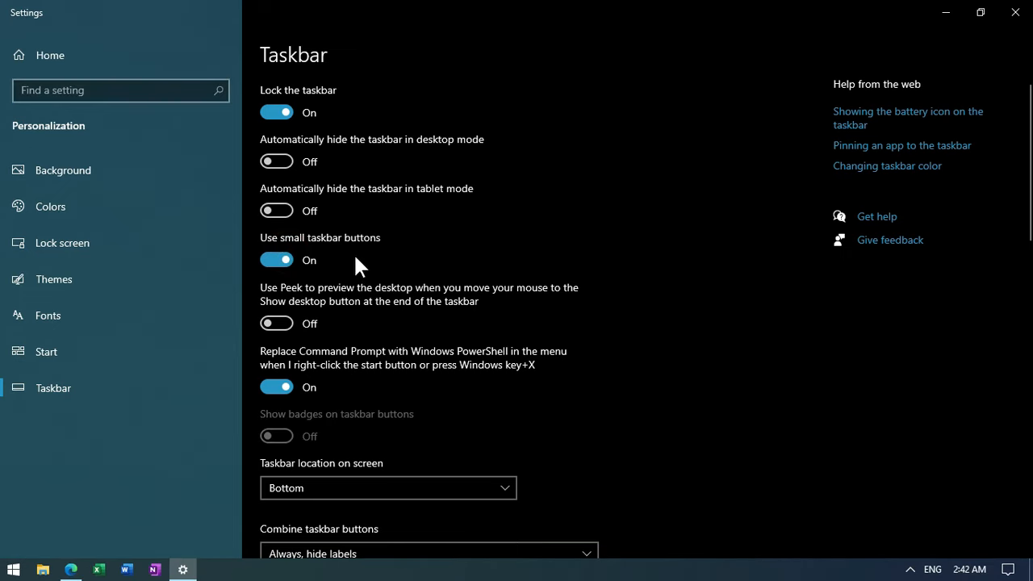
Turn off the Clock, Action Center and Input Indicator system icons for the notification area, and close Settings
scroll(355, 266, "down", 5)
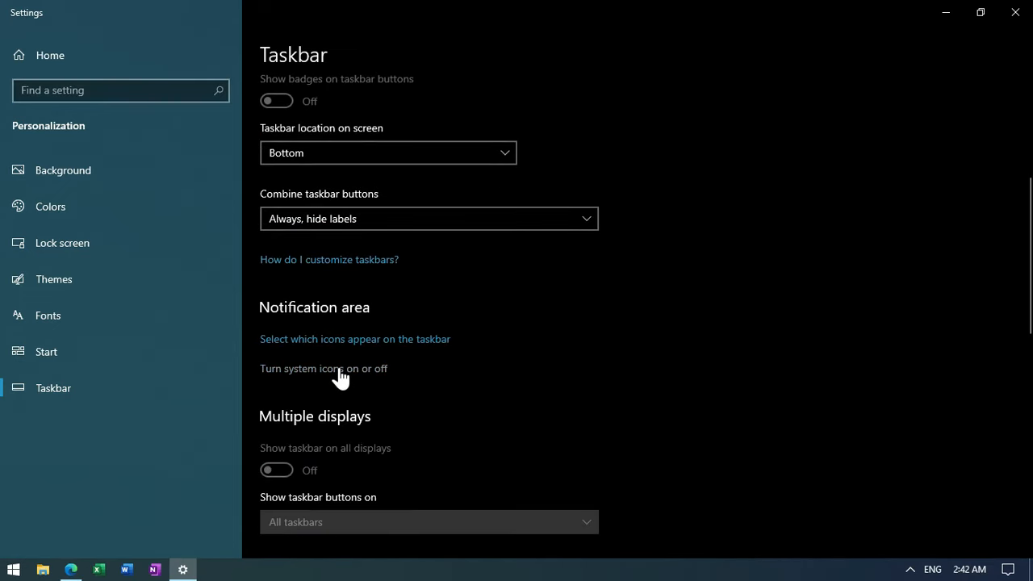
left_click(342, 373)
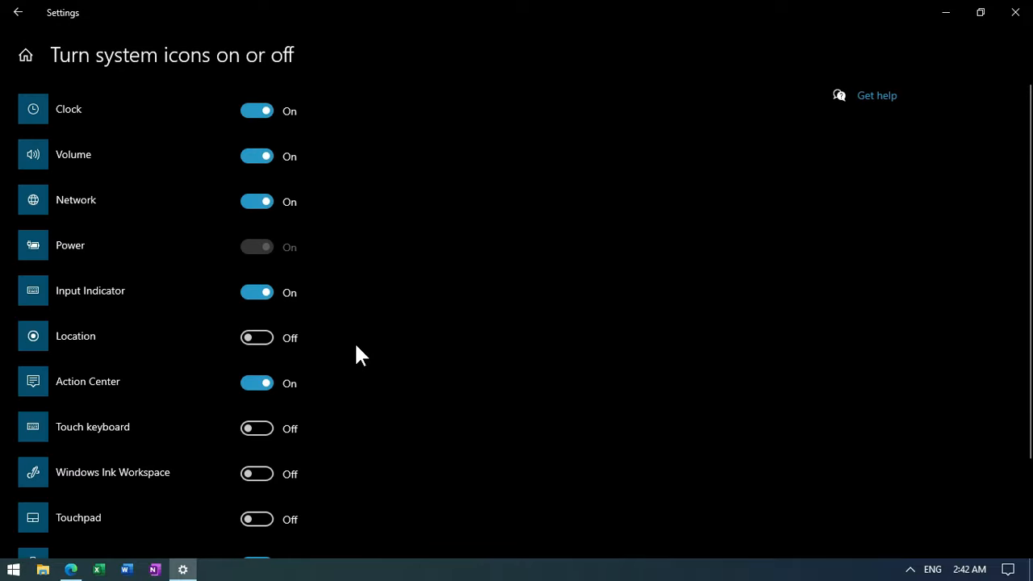
left_click(248, 115)
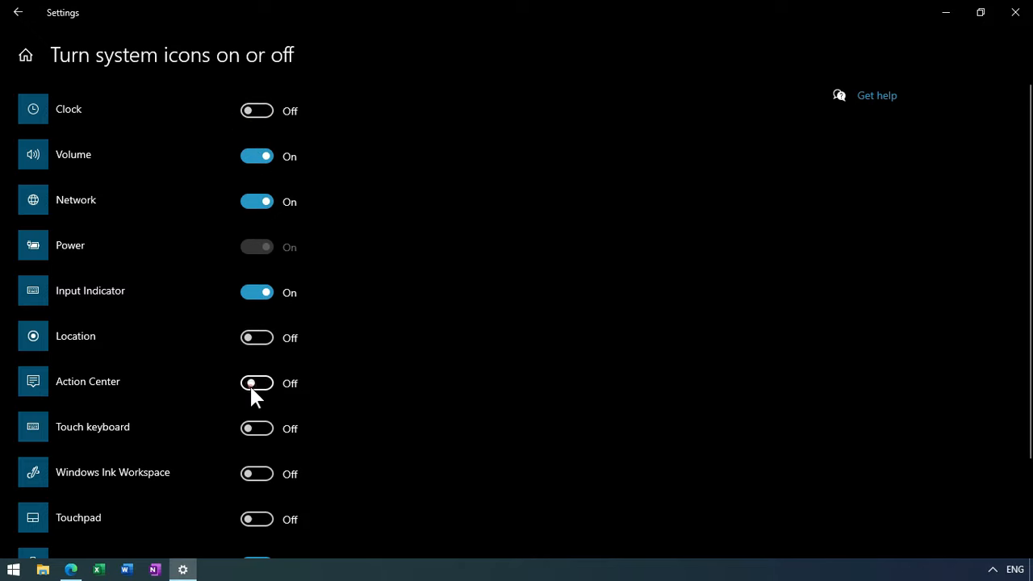
scroll(253, 407, "down", 3)
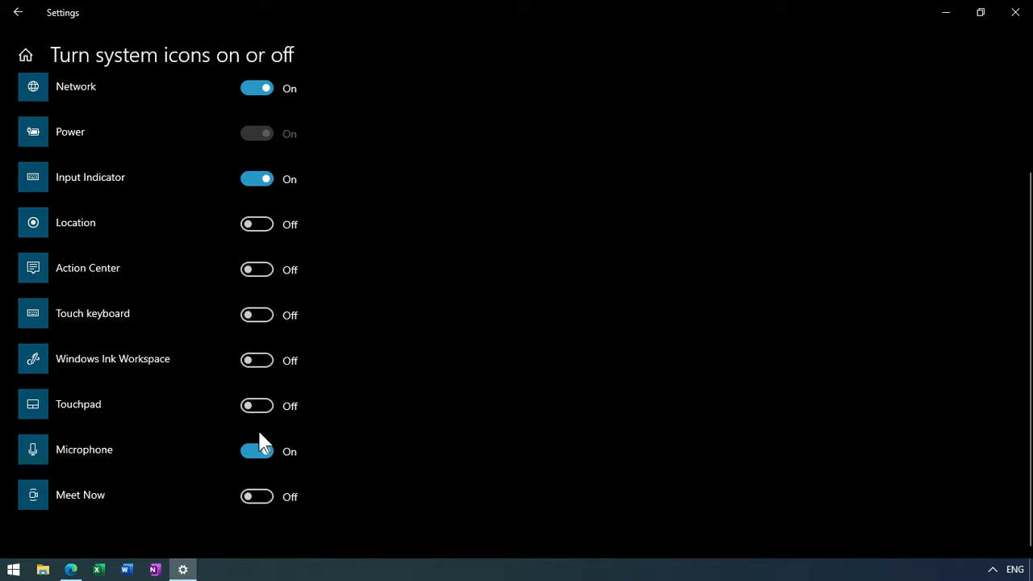
scroll(253, 186, "up", 1)
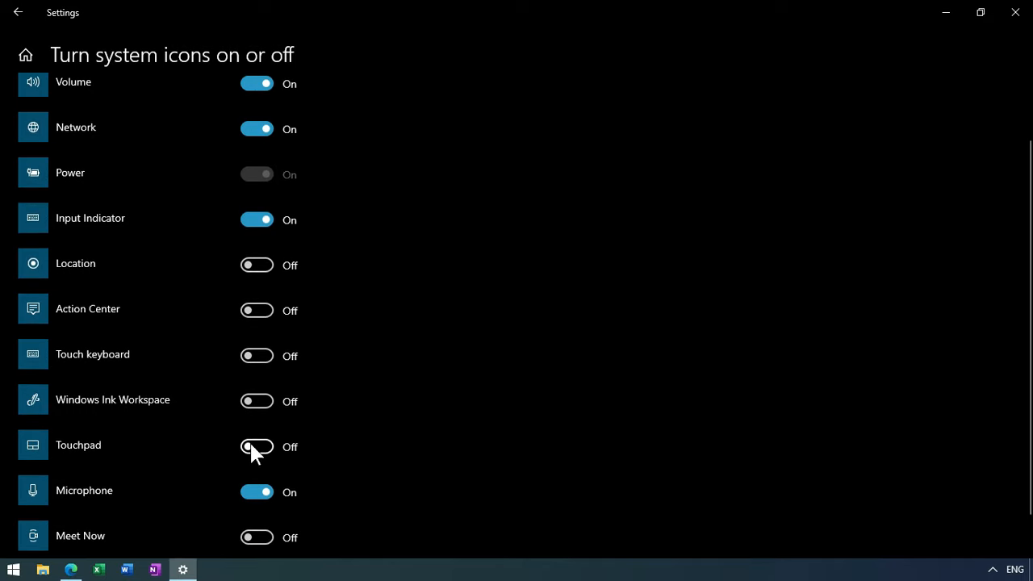
left_click(256, 222)
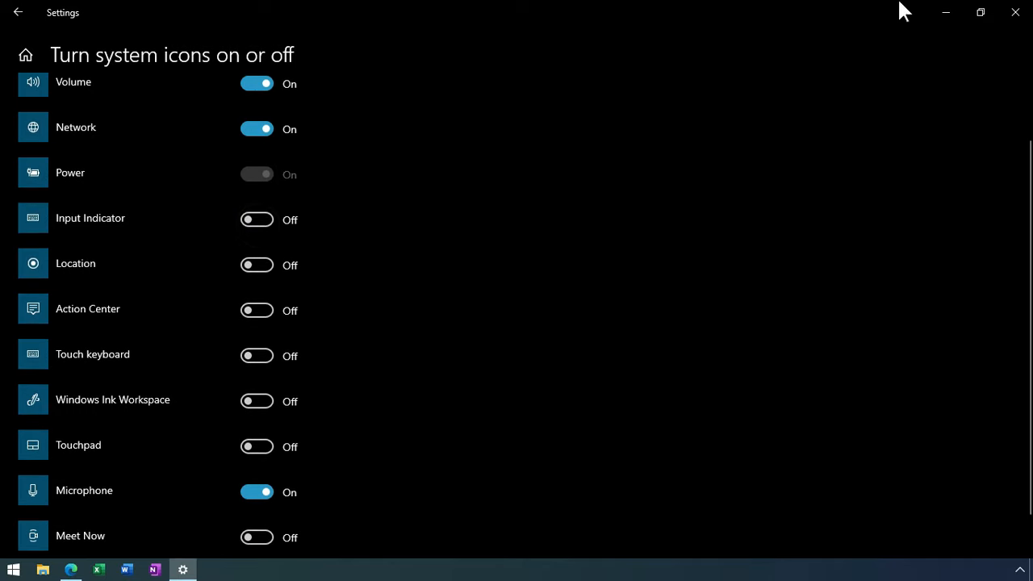
left_click(1016, 12)
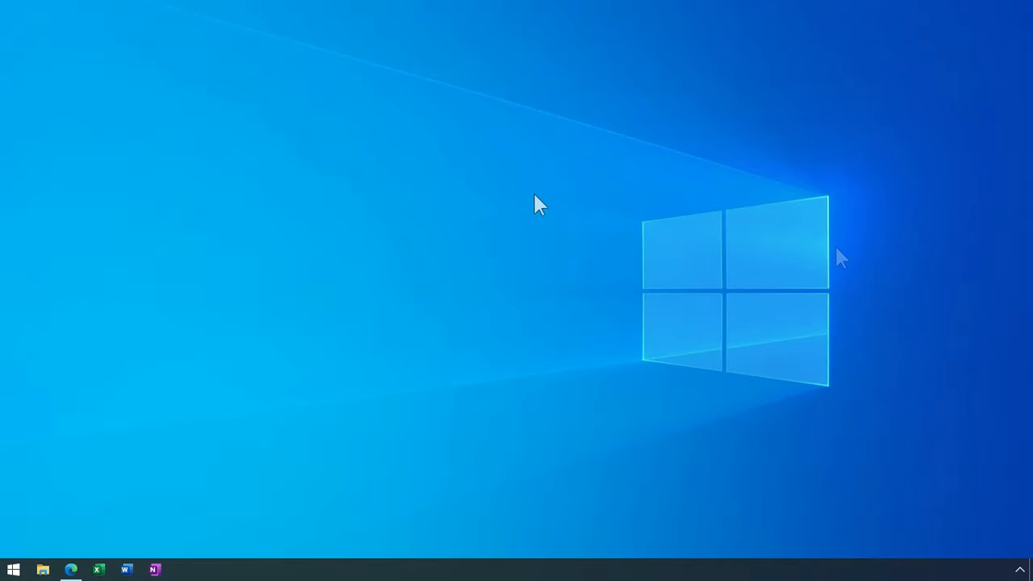
Switch to Microsoft Edge and get Lively Wallpaper from the Microsoft Store via the theme article's download list, closing the store page when done
left_click(70, 569)
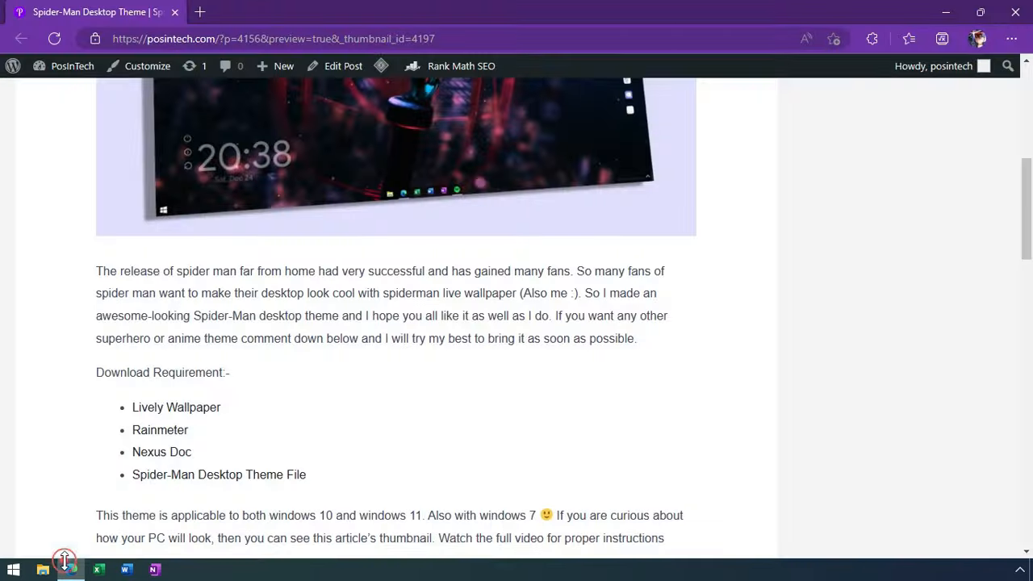
left_click(190, 407)
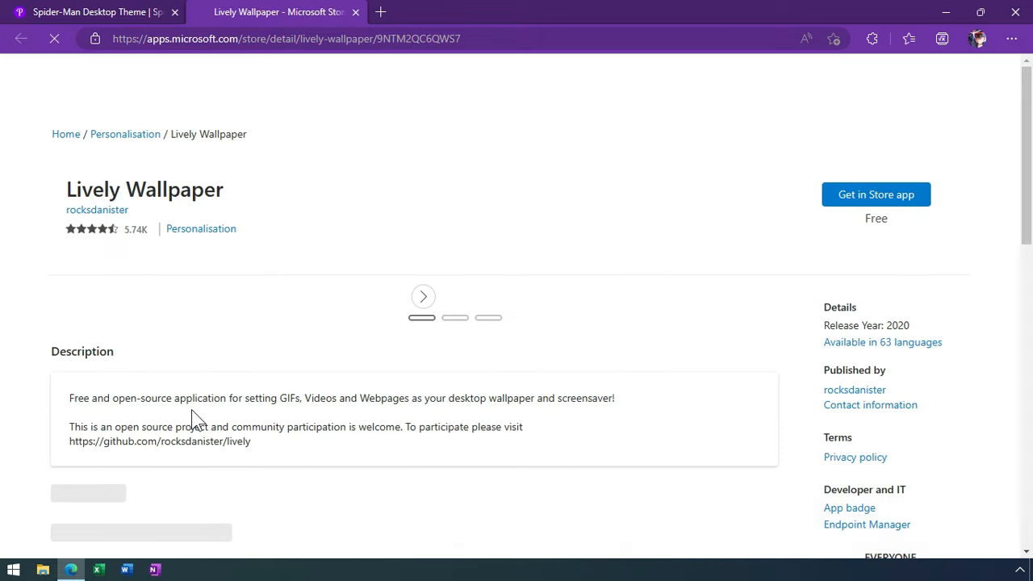
left_click(887, 205)
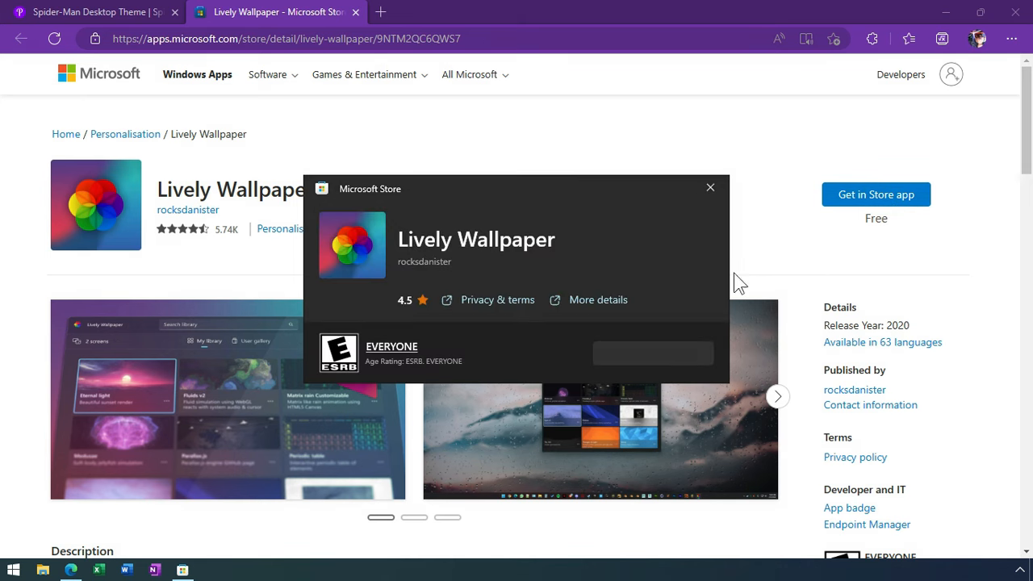
left_click(644, 358)
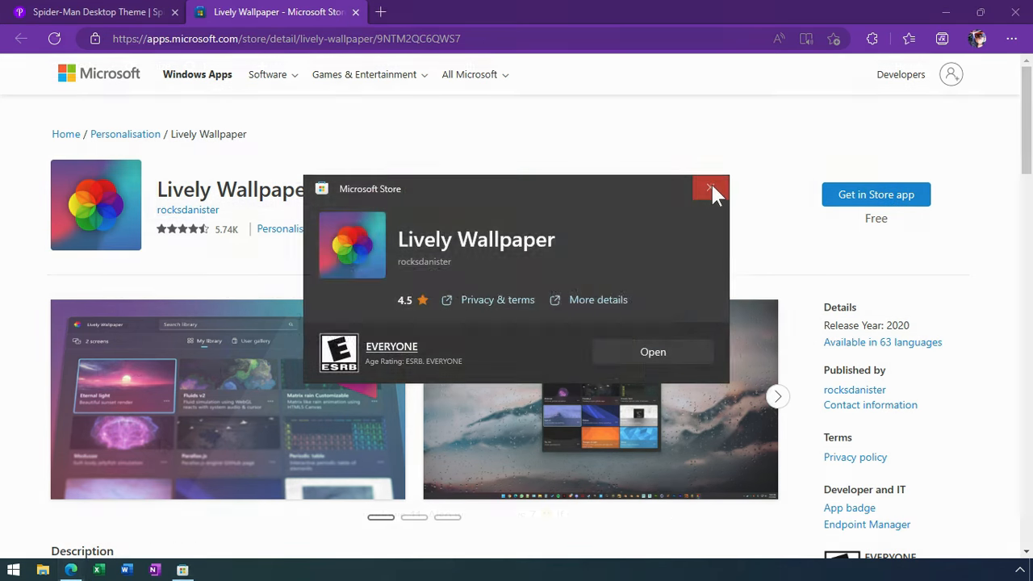
left_click(710, 187)
left_click(356, 12)
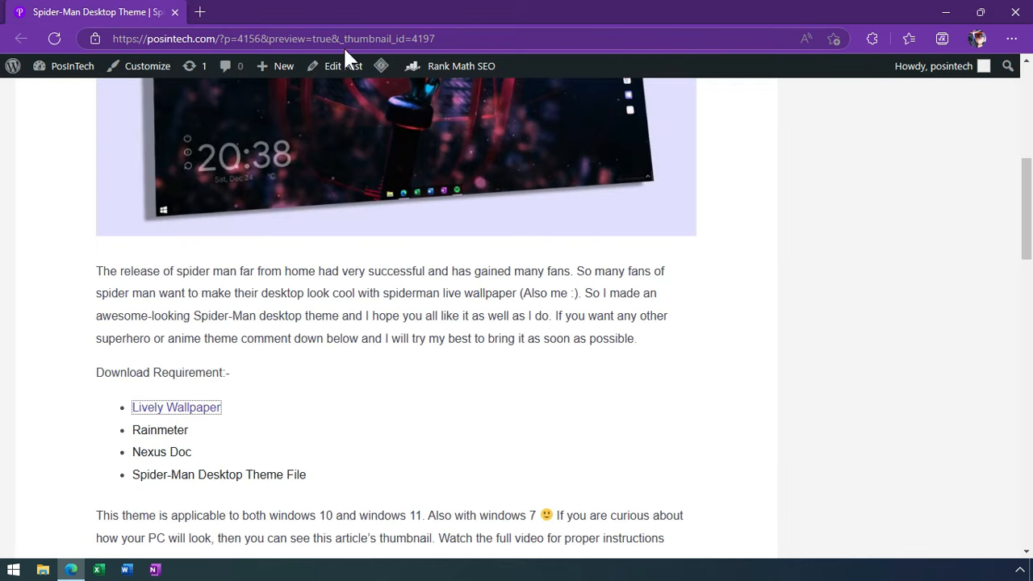
Download the Rainmeter 4.5.17 installer from the site linked in the article, and close that site's page
left_click(160, 432)
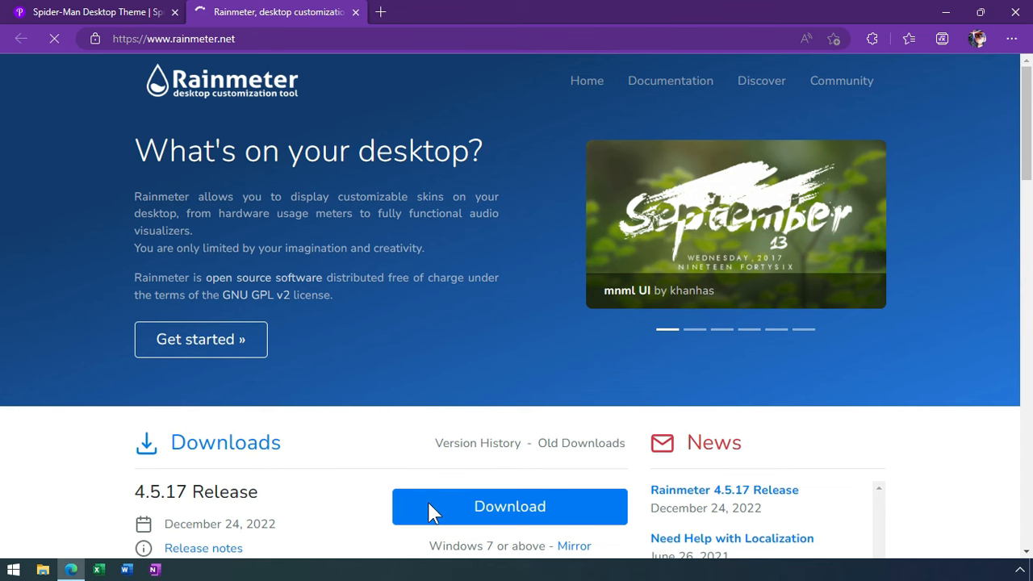
left_click(428, 508)
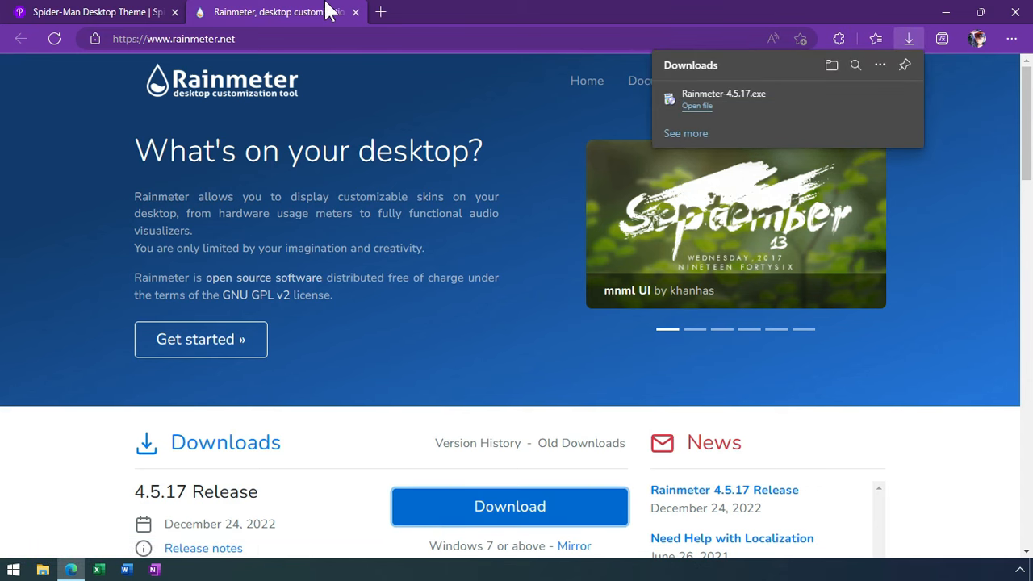
left_click(354, 12)
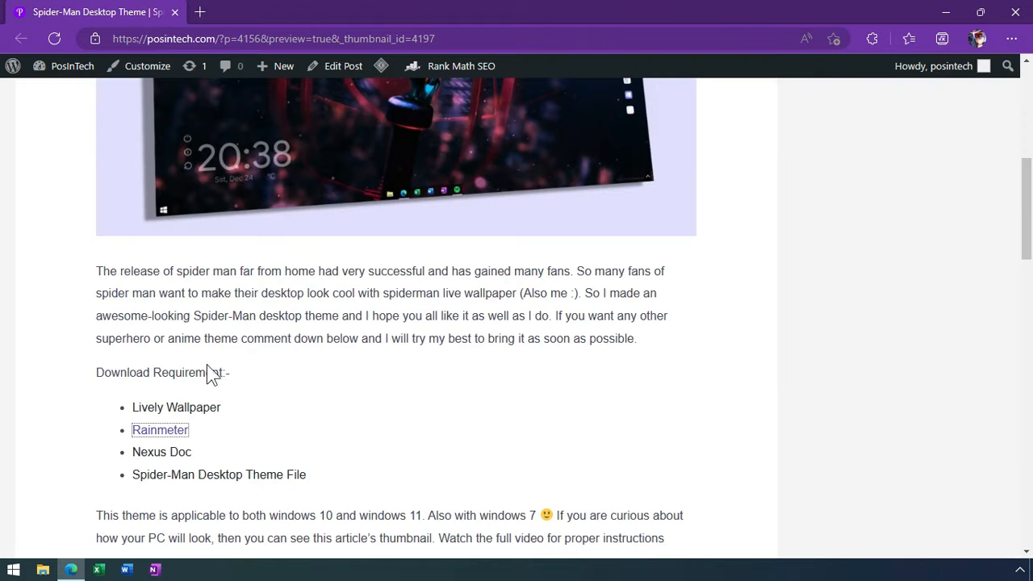
Download the free Winstep Nexus dock from the site linked in the article, and close that site's page
left_click(163, 457)
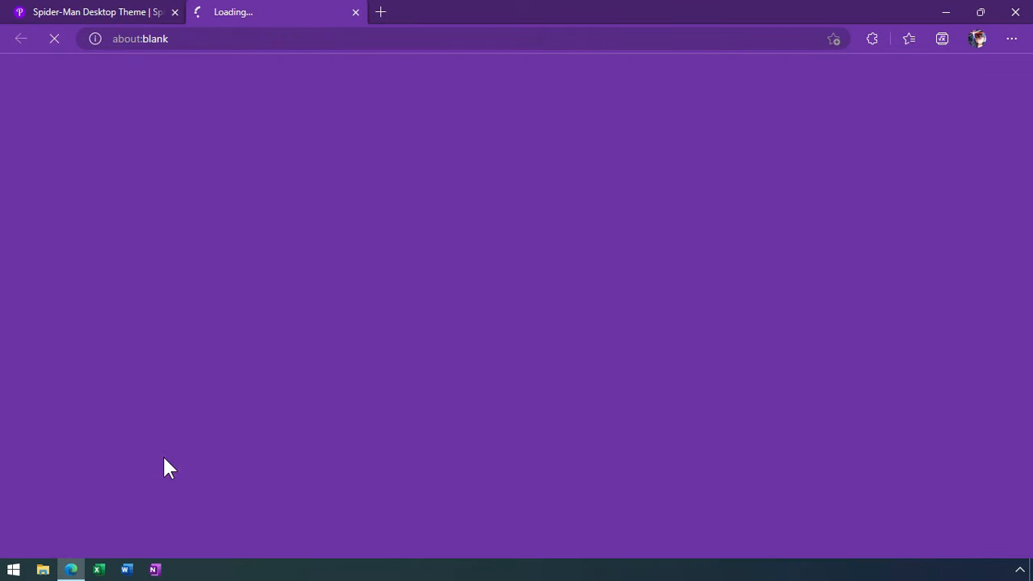
scroll(426, 478, "down", 2)
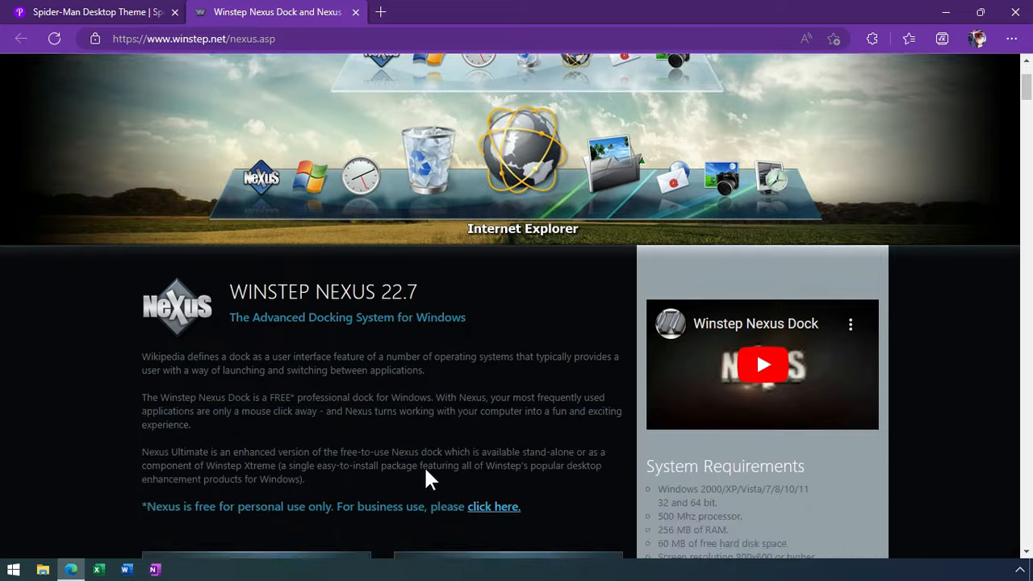
scroll(424, 467, "down", 3)
left_click(331, 460)
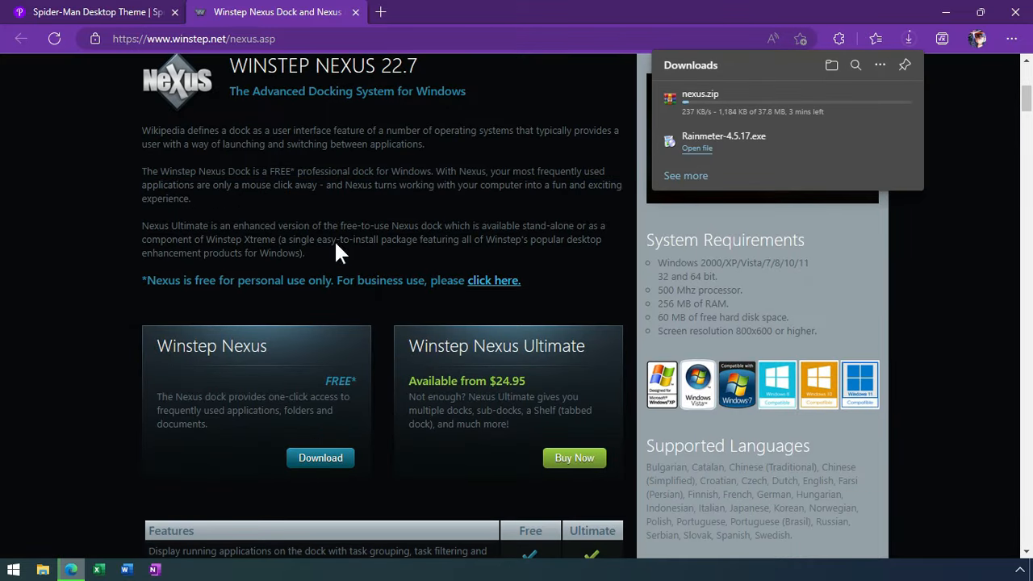
left_click(355, 12)
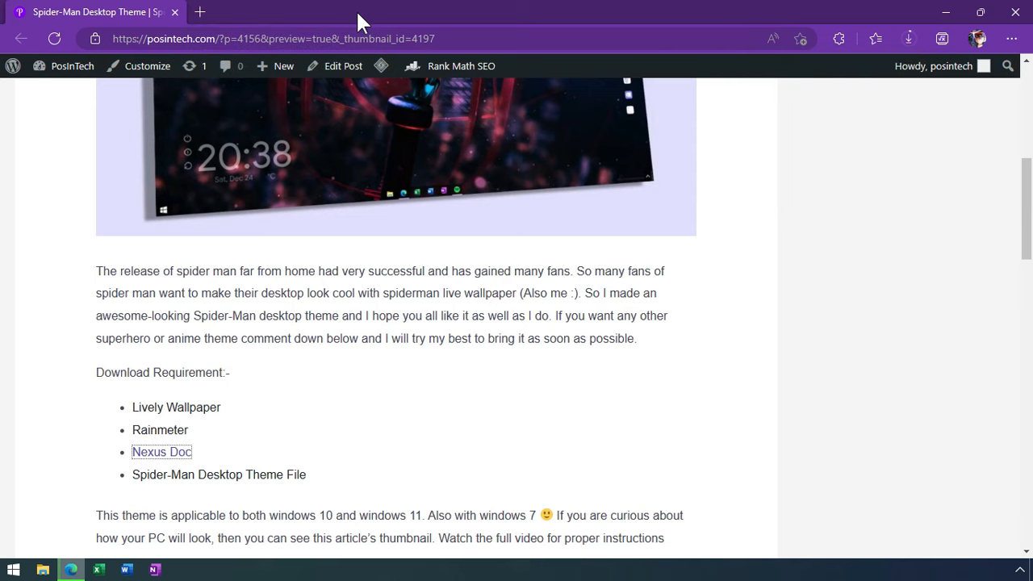
Download the Spider Man Theme - PosInTech.rar file from Google Drive despite the missing virus scan, and close the browser
left_click(195, 476)
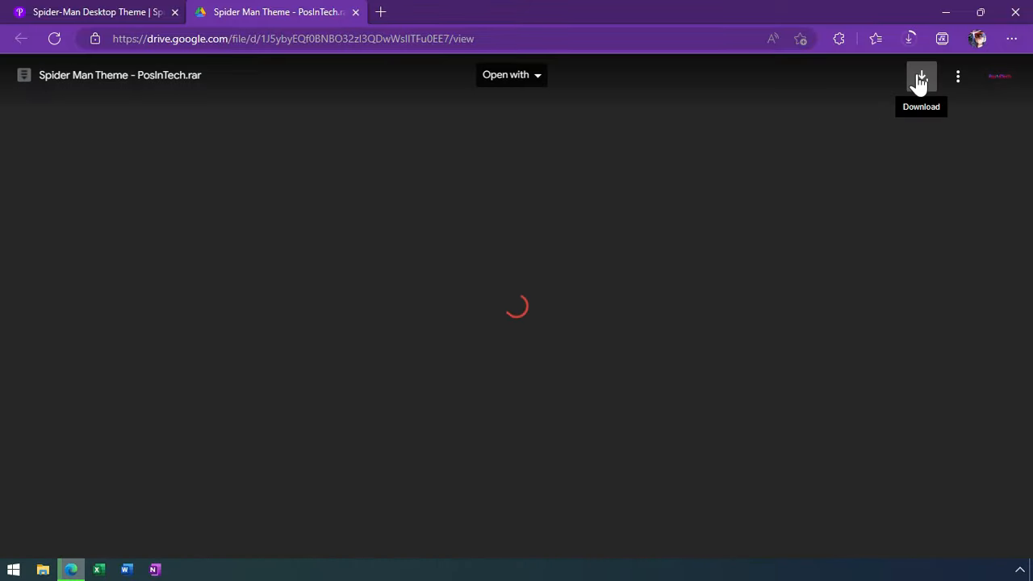
left_click(919, 79)
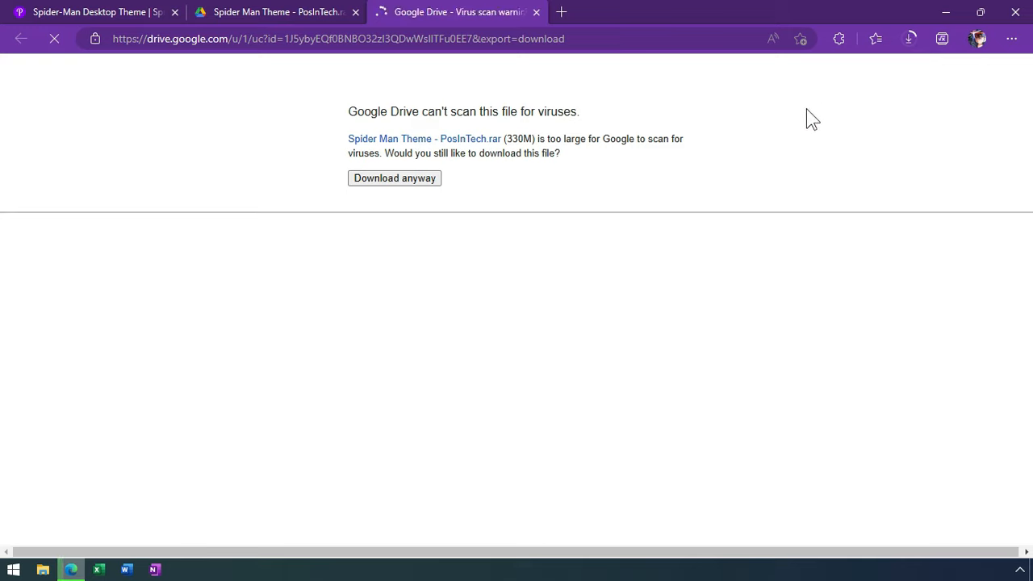
left_click(406, 180)
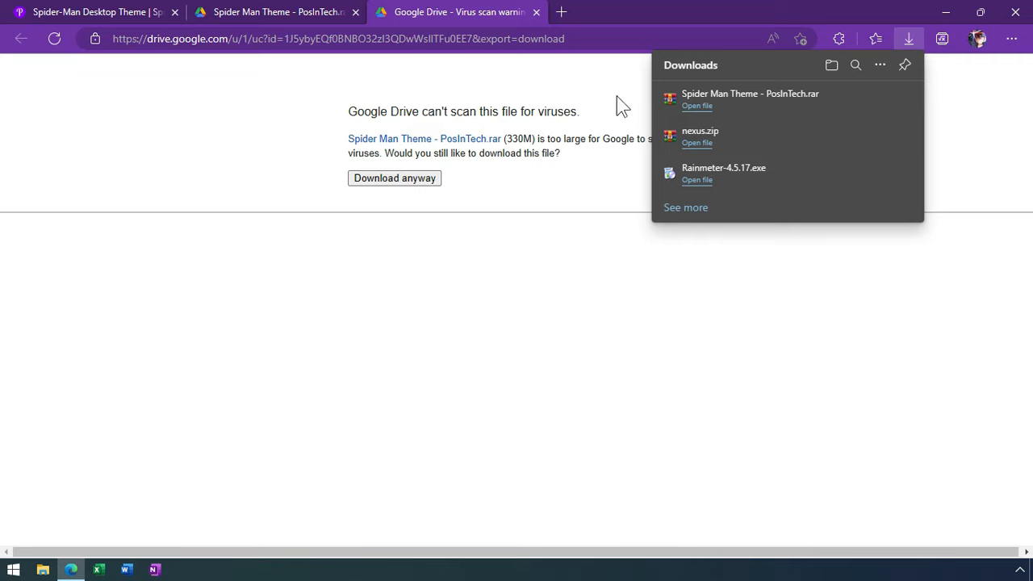
left_click(1010, 11)
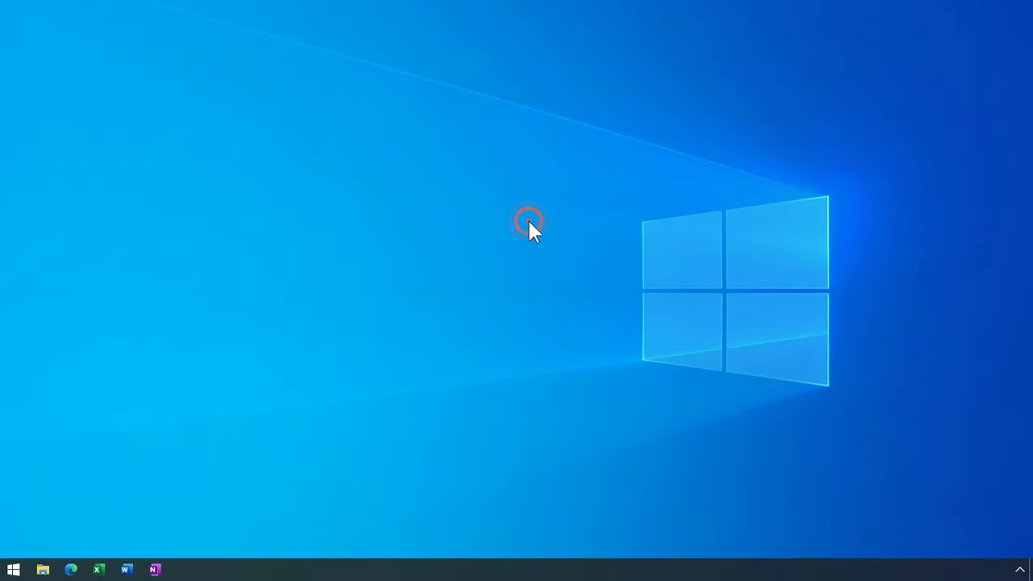
Switch to File Explorer and extract the nexus archive in Downloads into its own nexus folder
left_click(43, 571)
left_click(61, 125)
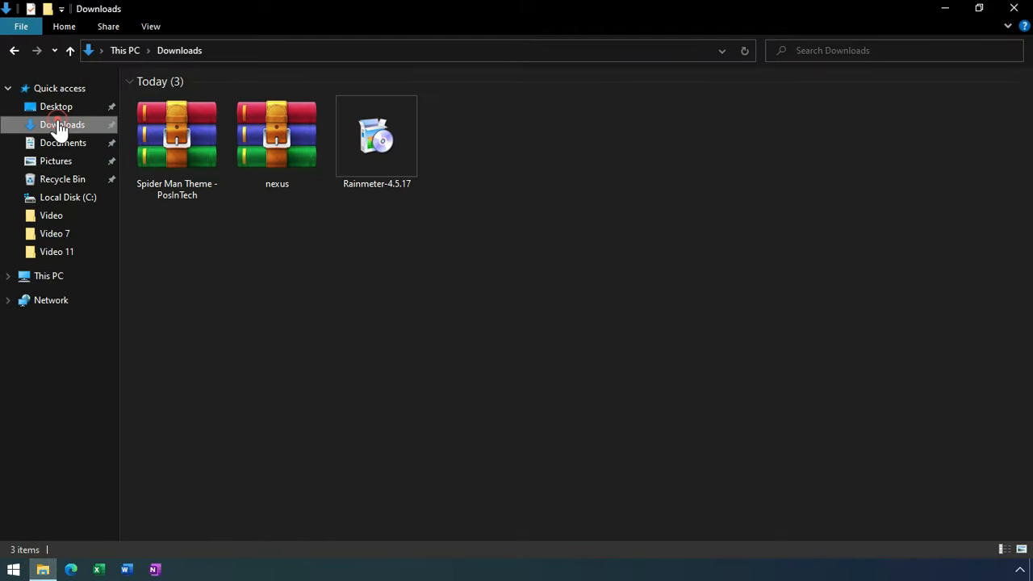
right_click(268, 140)
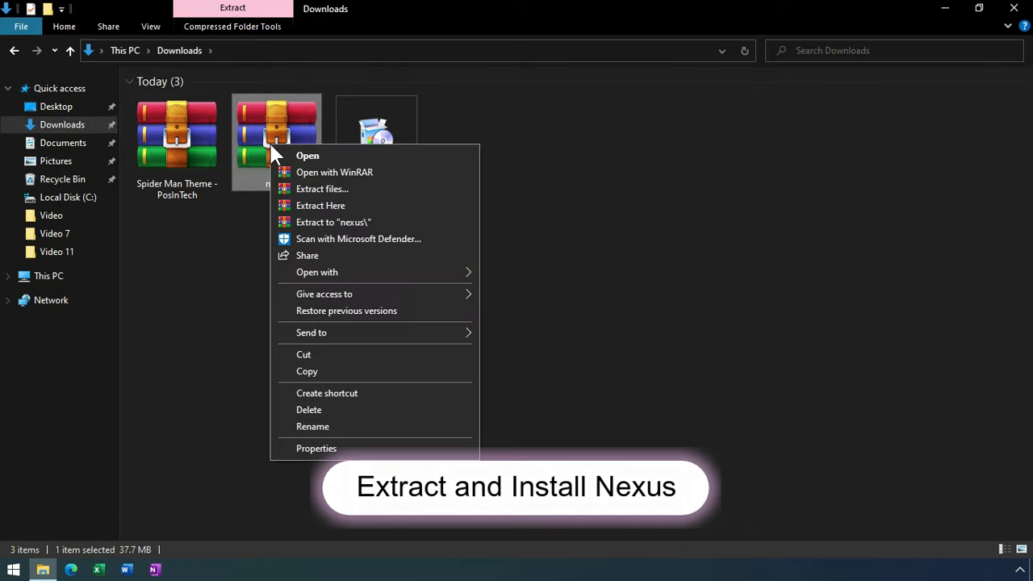
left_click(314, 220)
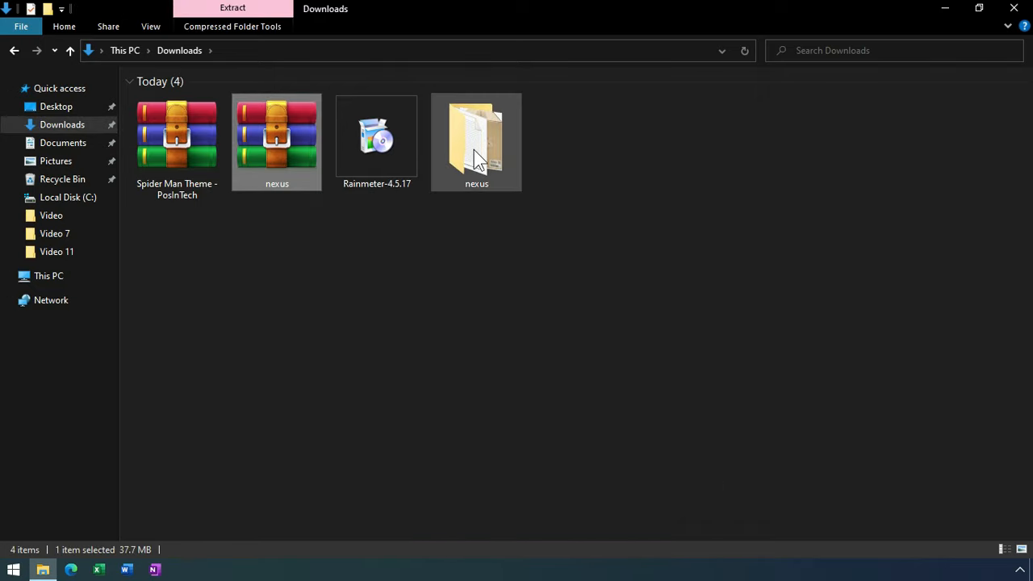
Install Nexus 22.7 from NexusSetup in the extracted folder, accepting the license agreement and leaving Launch Nexus unchecked at the end
left_click(476, 157)
double_click(476, 158)
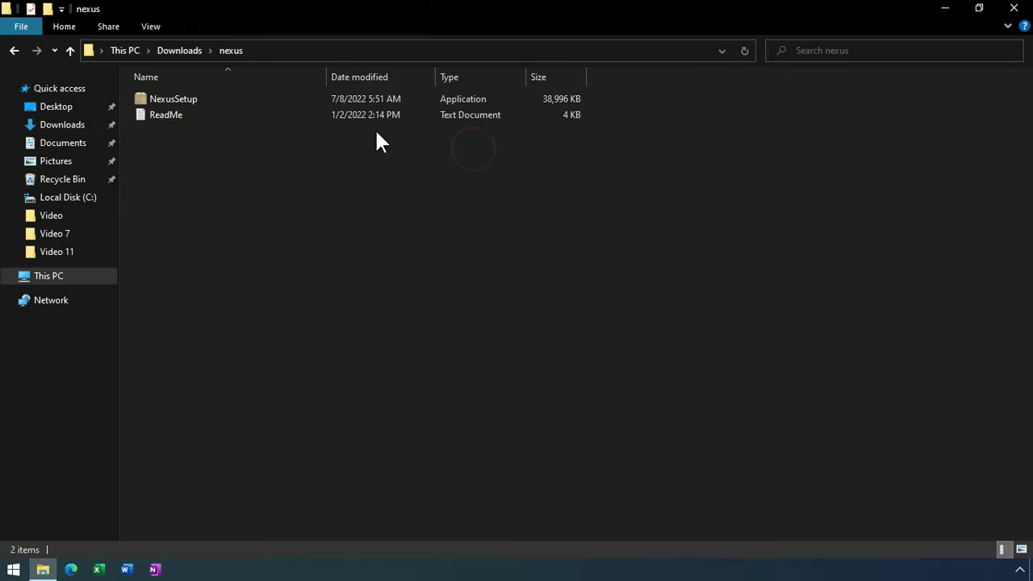
left_click(257, 99)
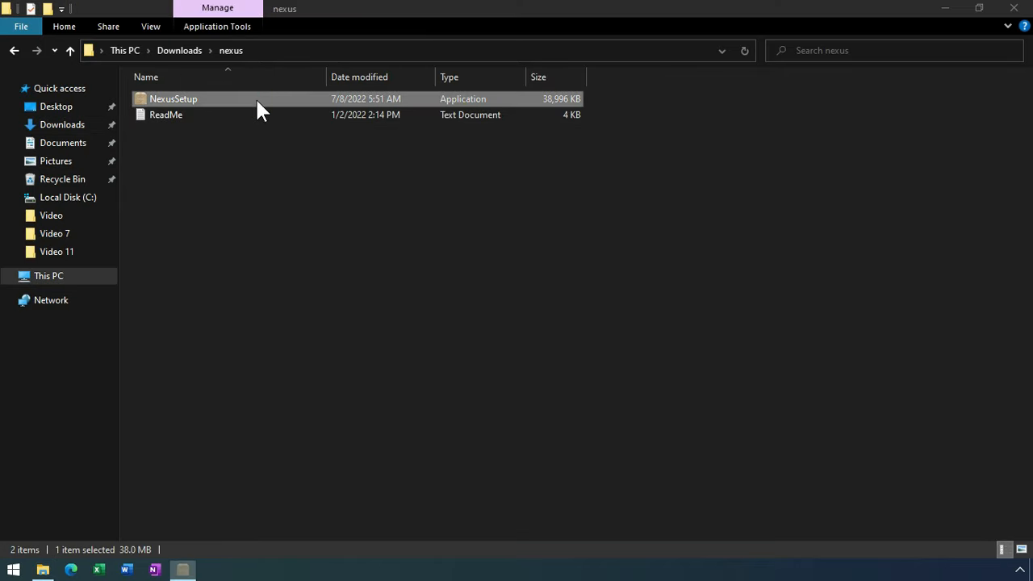
left_click(523, 318)
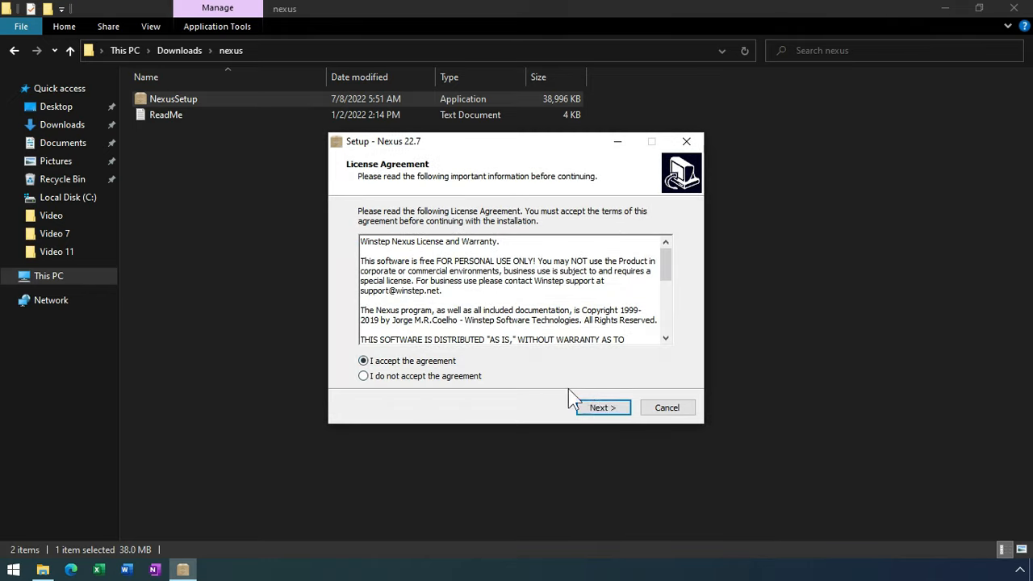
left_click(603, 406)
left_click(604, 406)
left_click(604, 407)
left_click(604, 407)
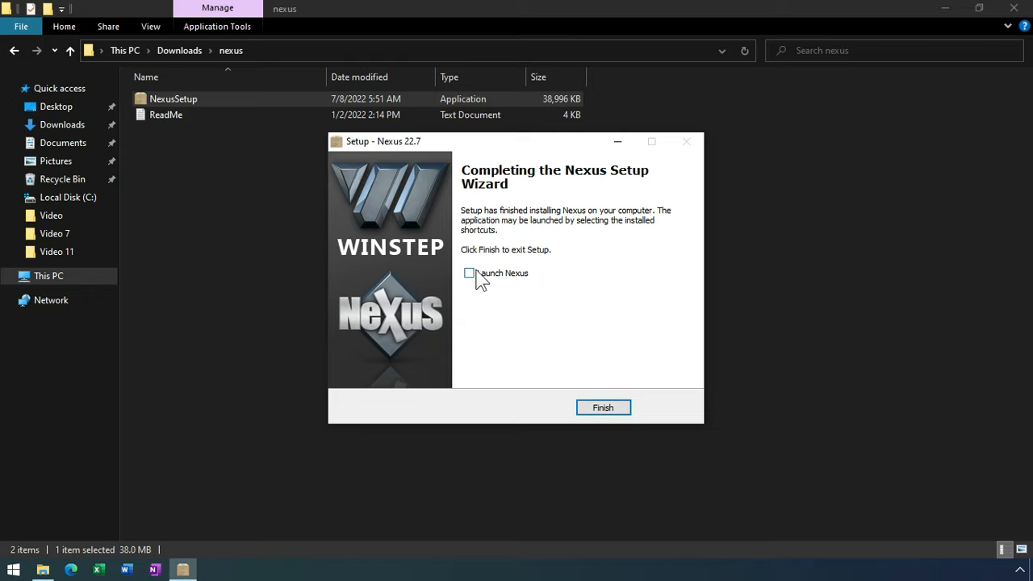
left_click(601, 408)
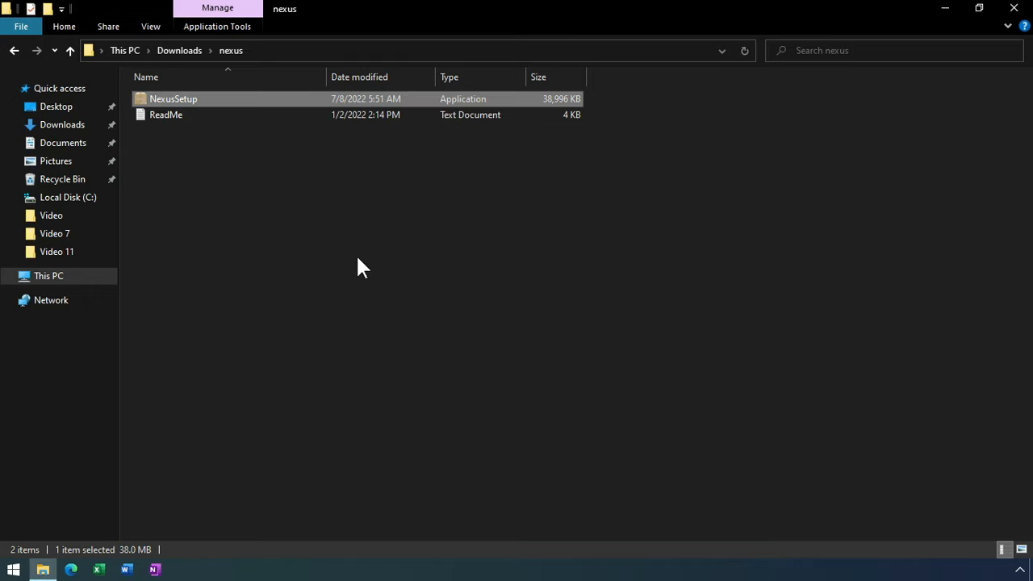
Delete the extracted nexus folder and the nexus archive from Downloads
left_click(14, 50)
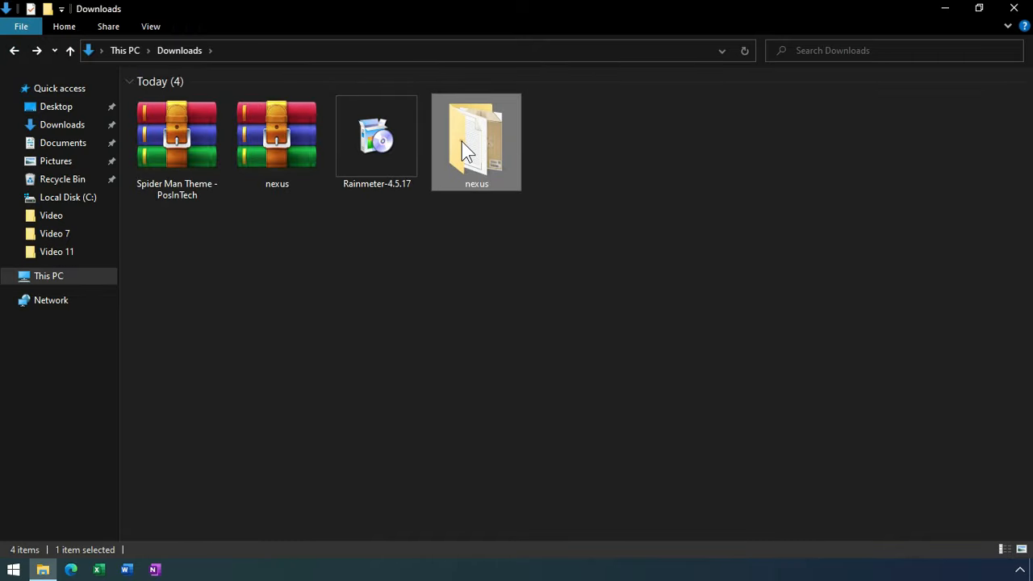
key("Delete")
left_click(301, 137)
key("Delete")
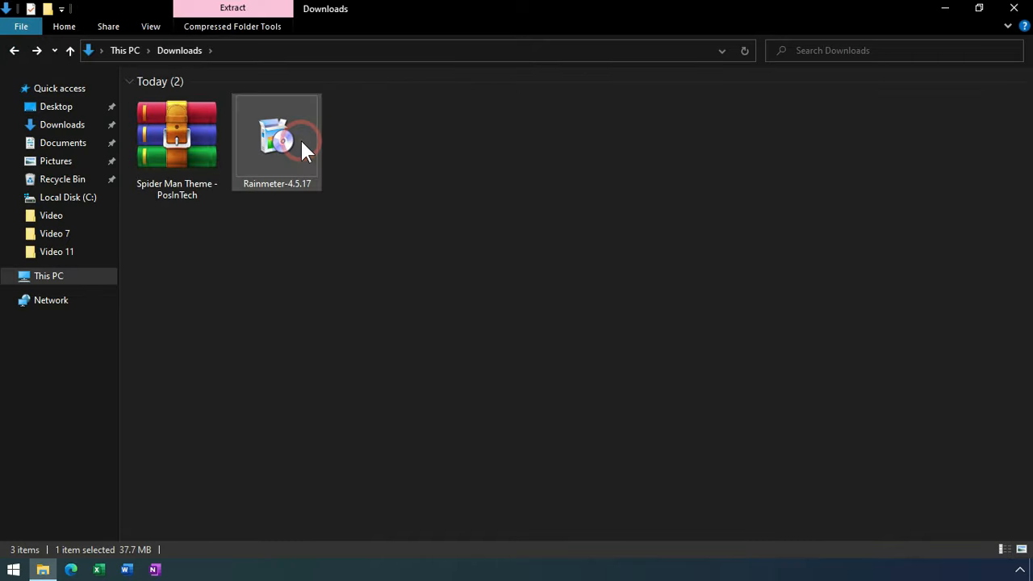
Extract the Spider Man Theme - PosInTech archive into its own folder in Downloads
left_click(183, 138)
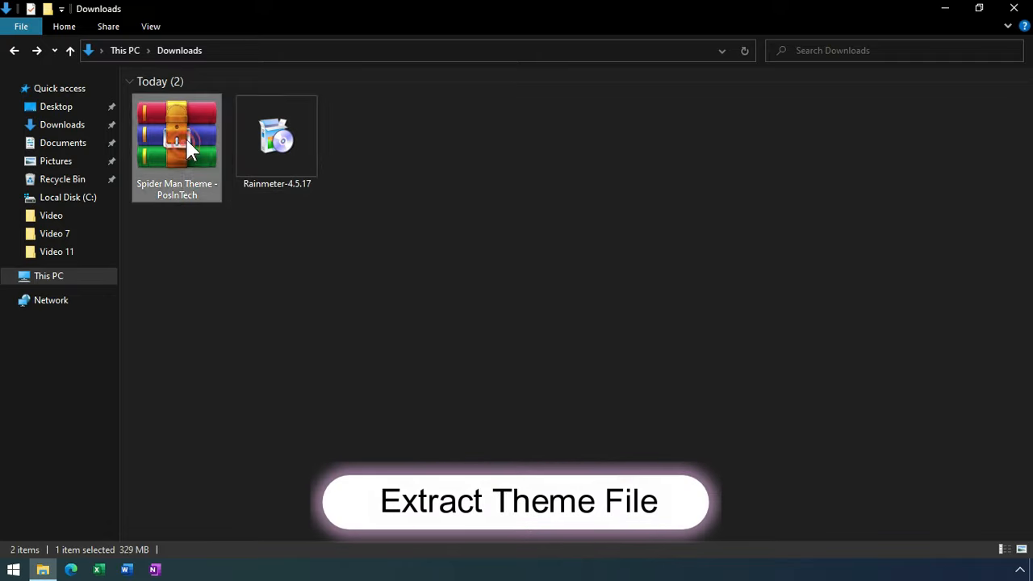
right_click(182, 134)
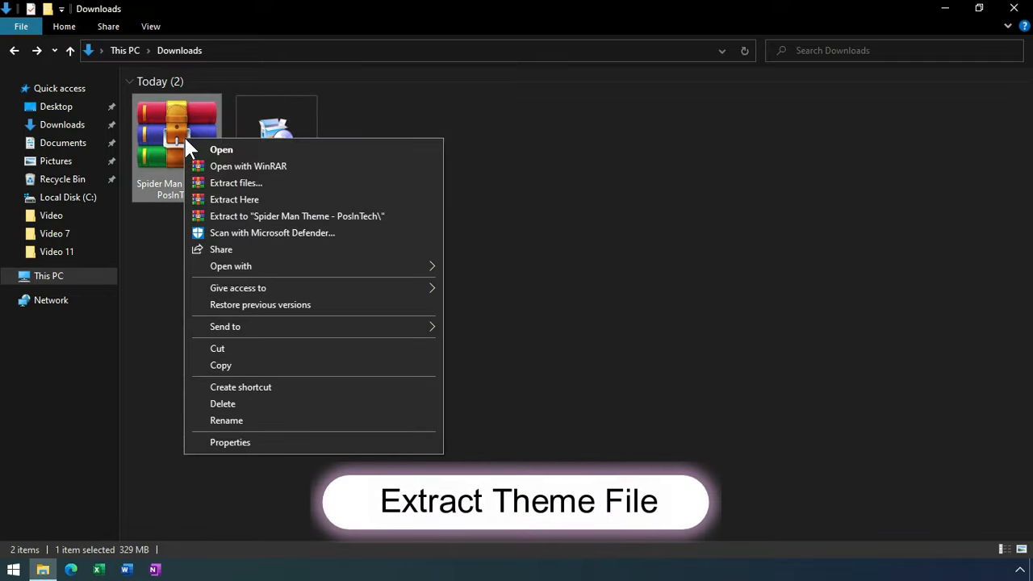
left_click(236, 211)
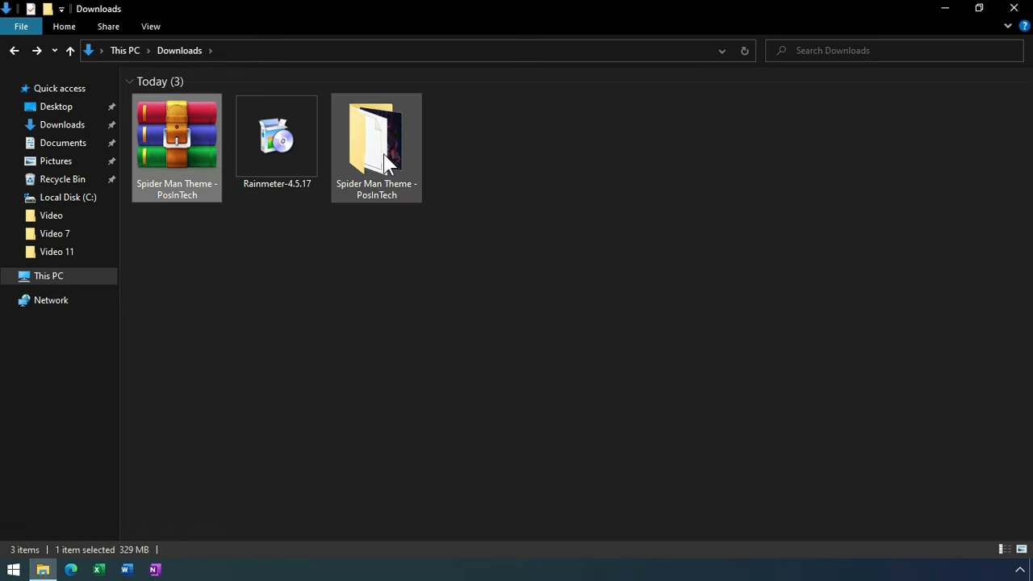
Move the dock_icons folder from the extracted Spider Man theme folder to the root of Local Disk (C:)
left_click(386, 161)
double_click(385, 159)
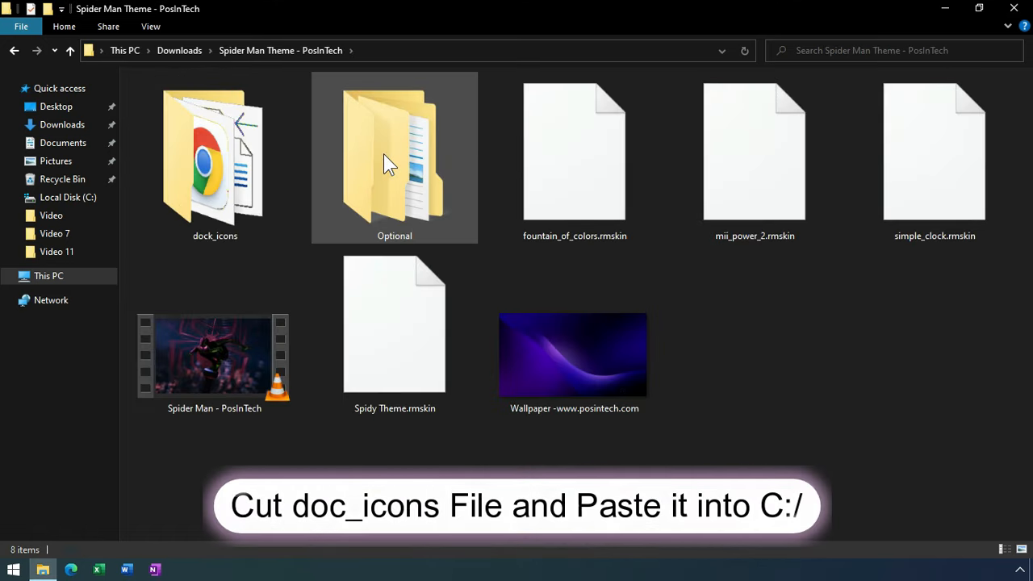
scroll(383, 153, "down", 3, "ctrl")
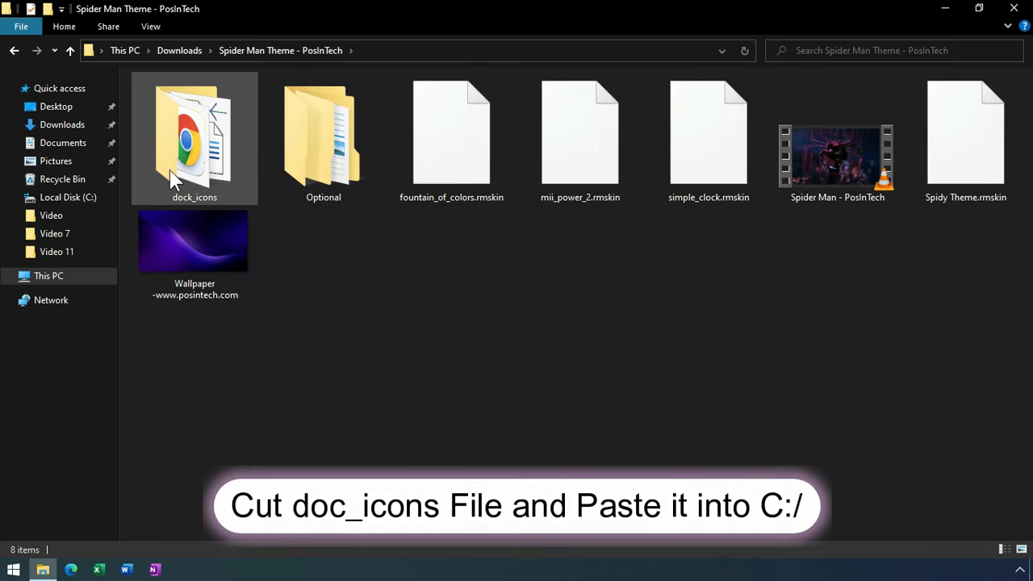
right_click(186, 141)
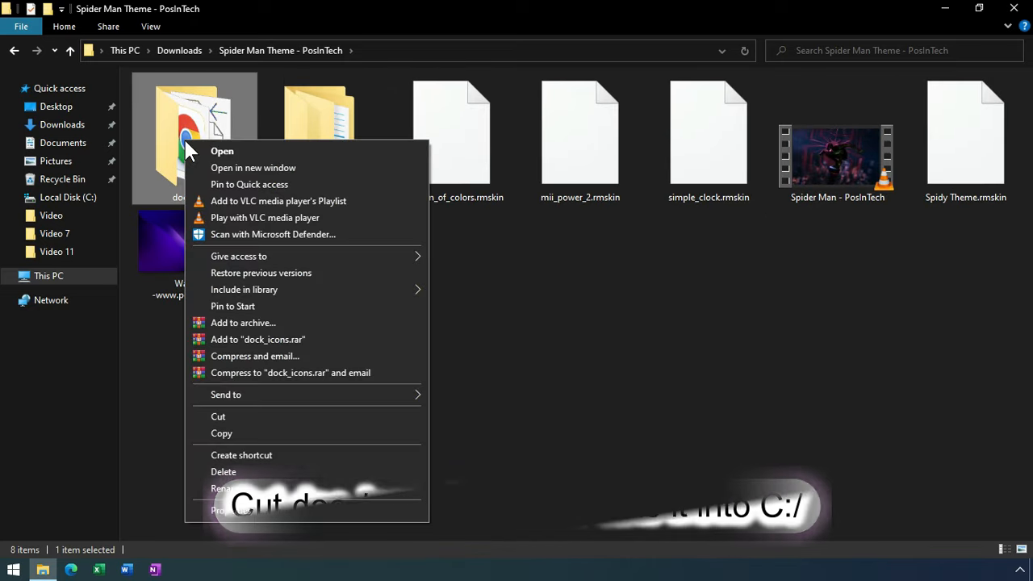
left_click(231, 416)
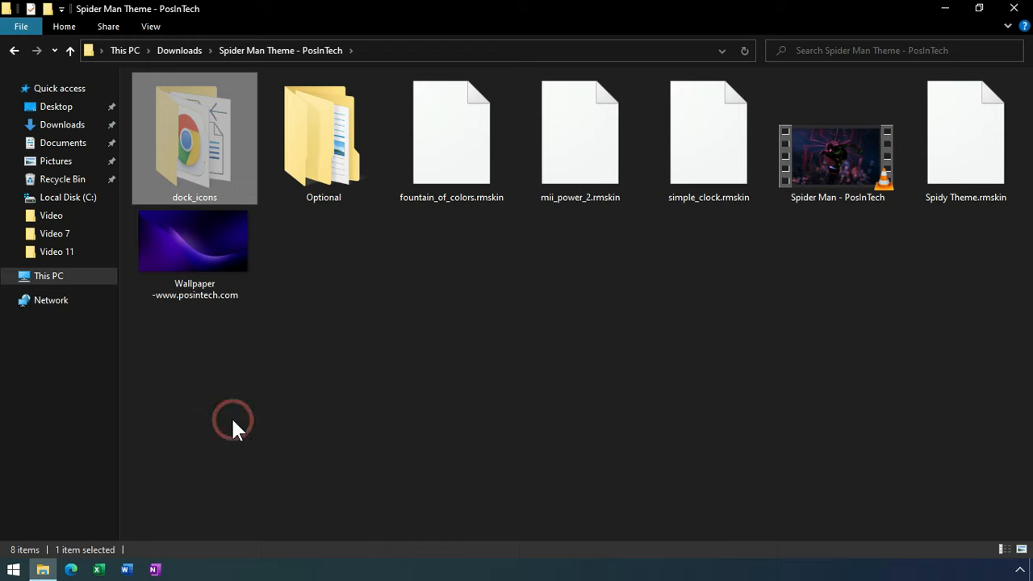
left_click(70, 273)
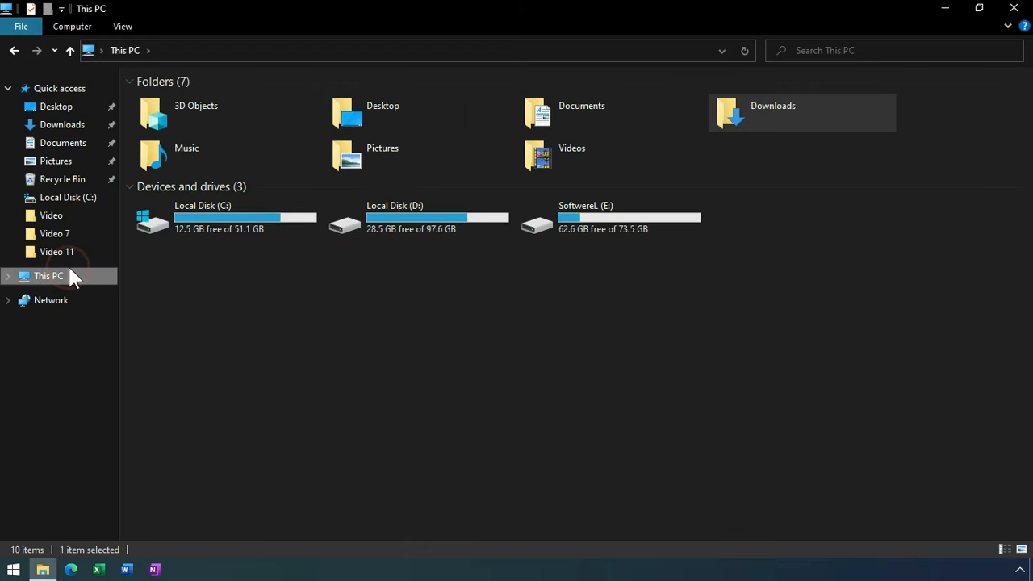
double_click(186, 229)
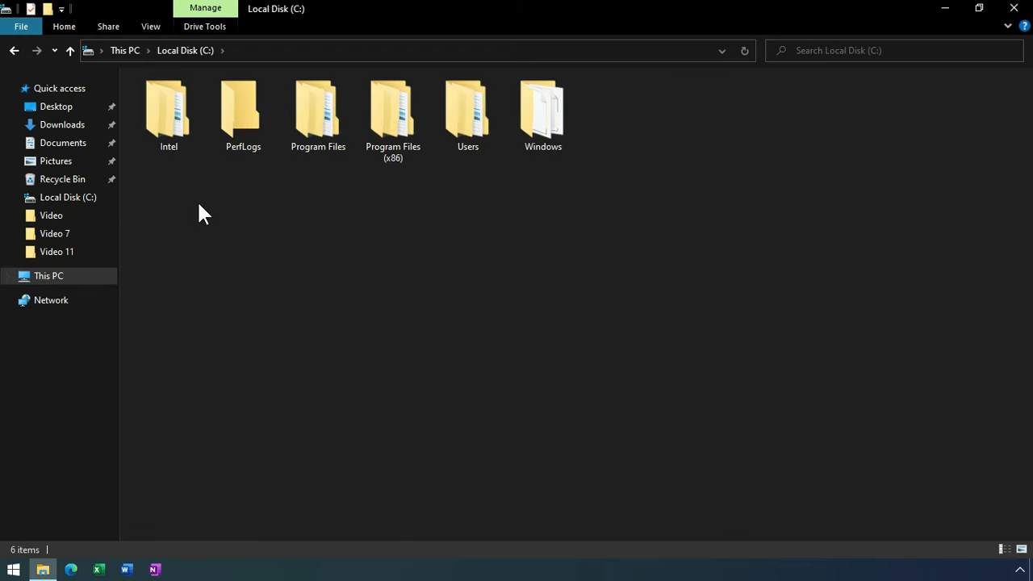
right_click(203, 220)
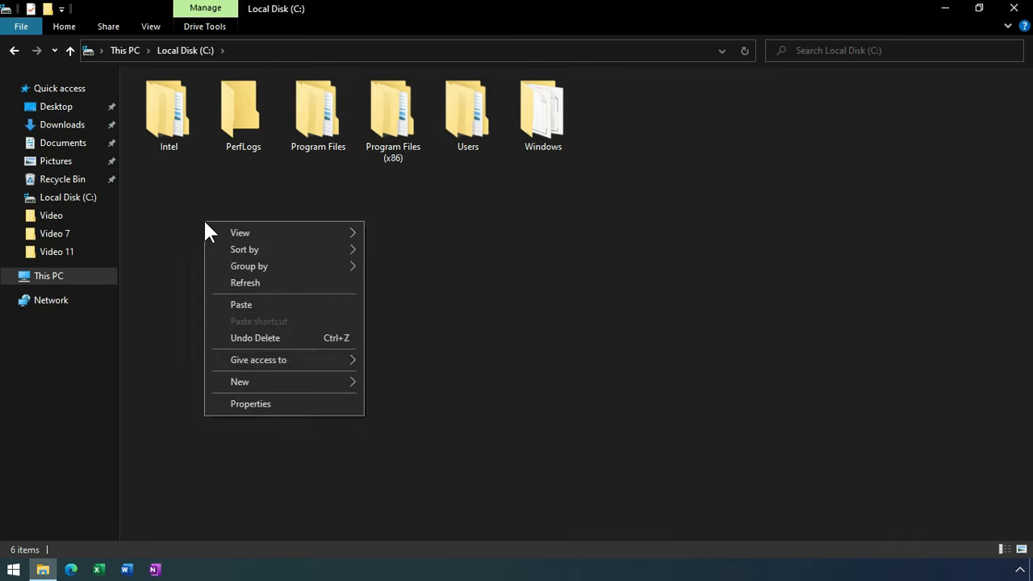
left_click(233, 303)
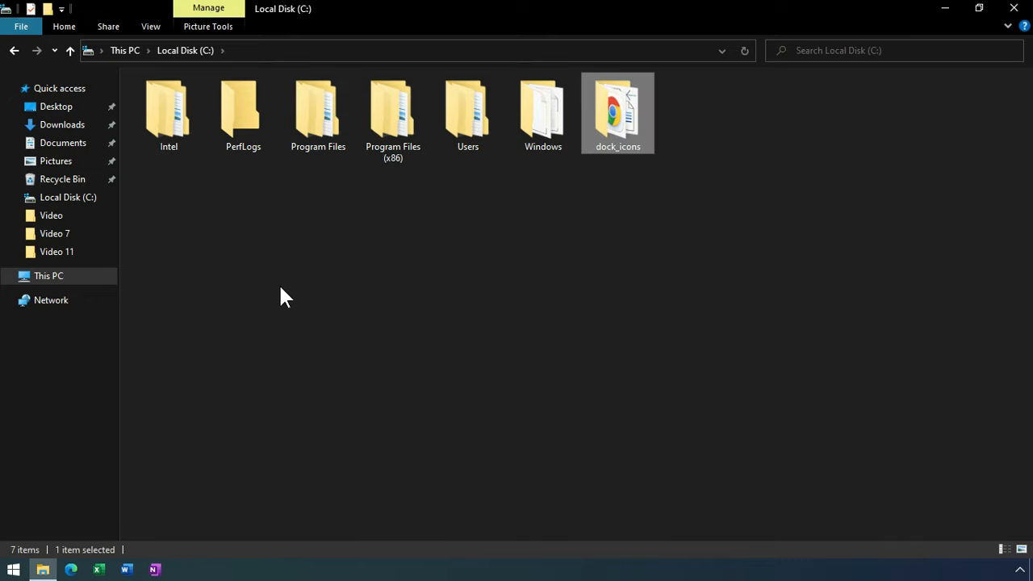
left_click(73, 128)
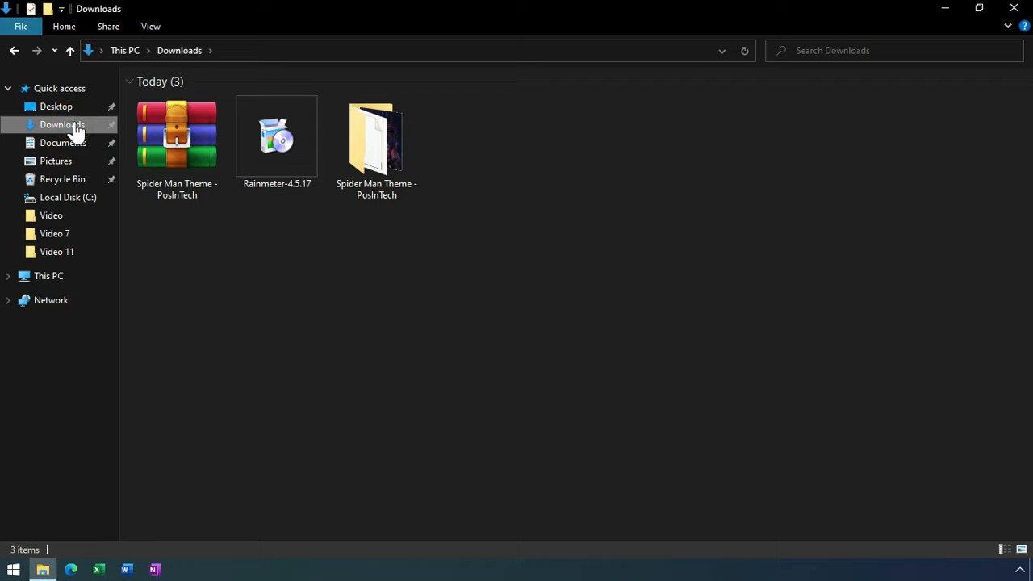
double_click(359, 158)
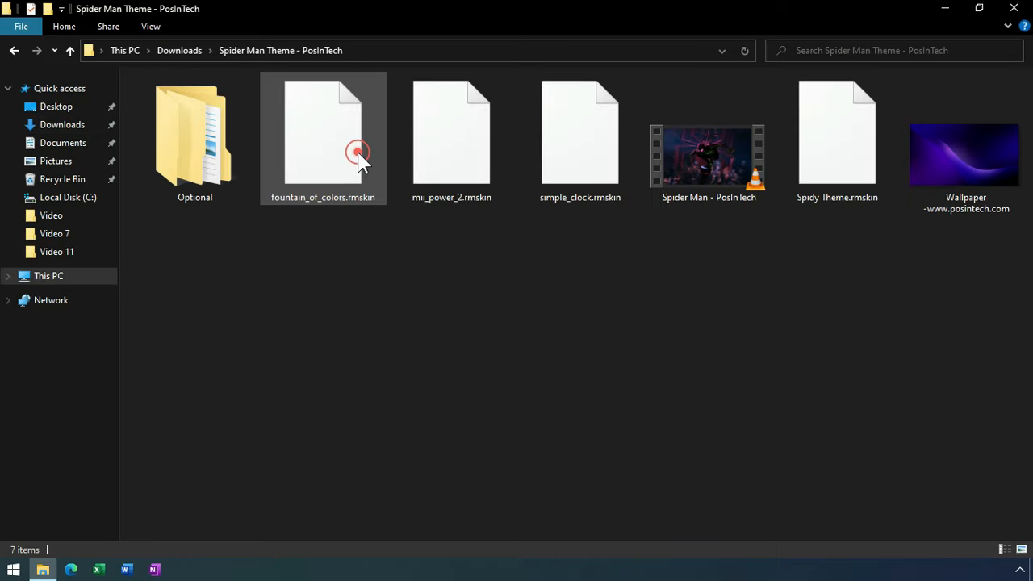
right_click(951, 161)
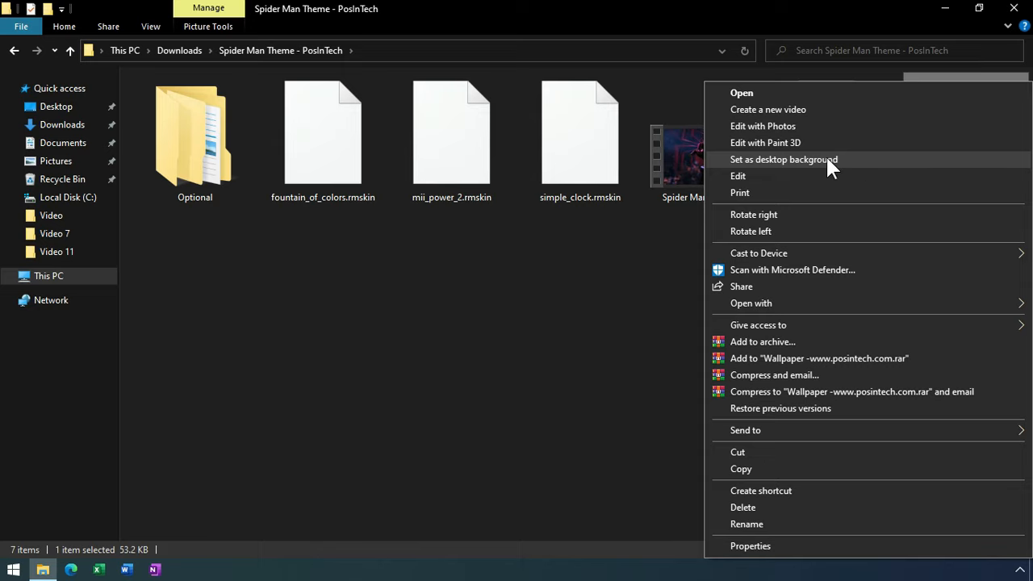
left_click(825, 159)
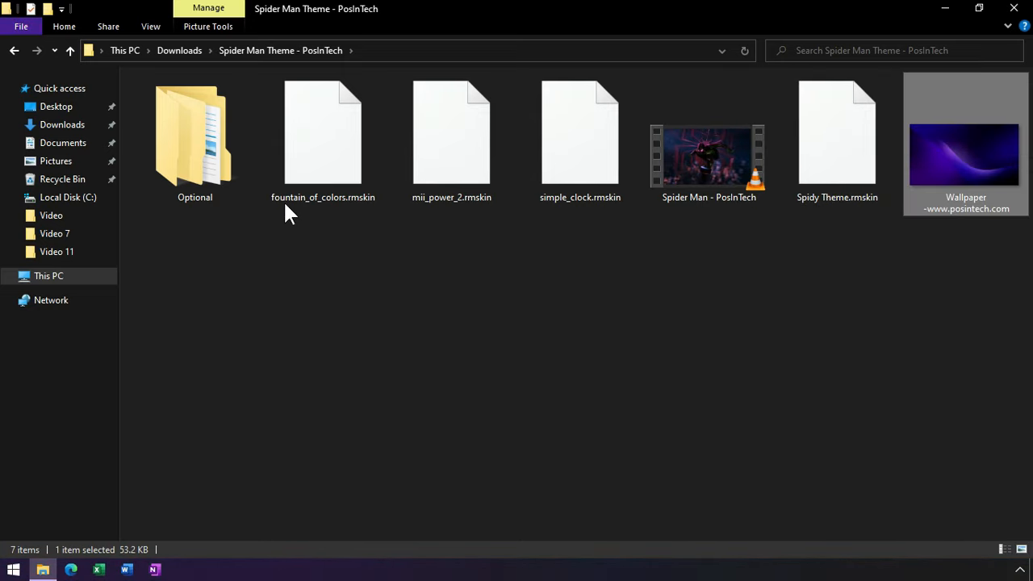
left_click(947, 10)
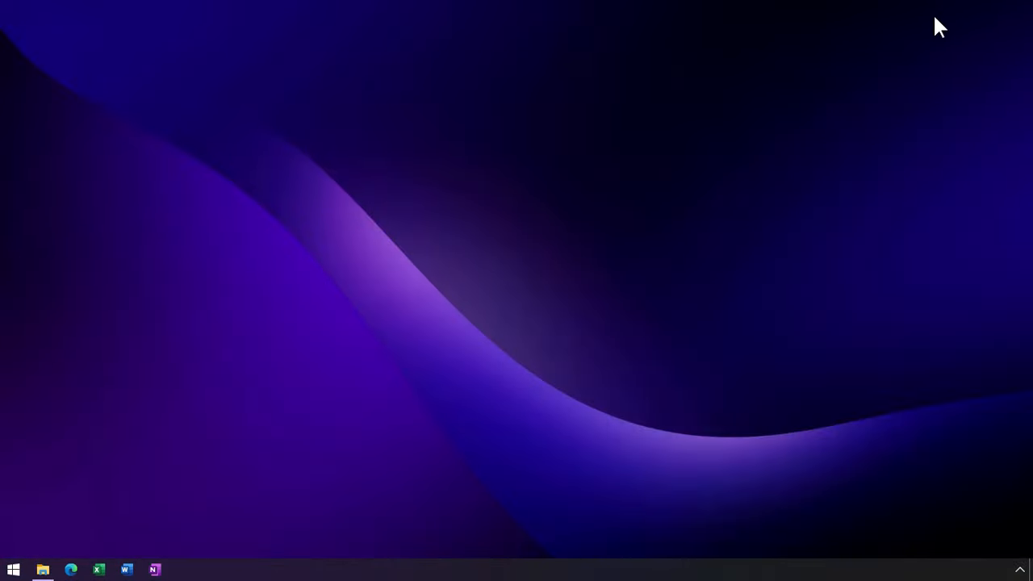
Find Nexus with the Windows search and run it as administrator, keeping it running despite the elevated-privileges warning
left_click(12, 570)
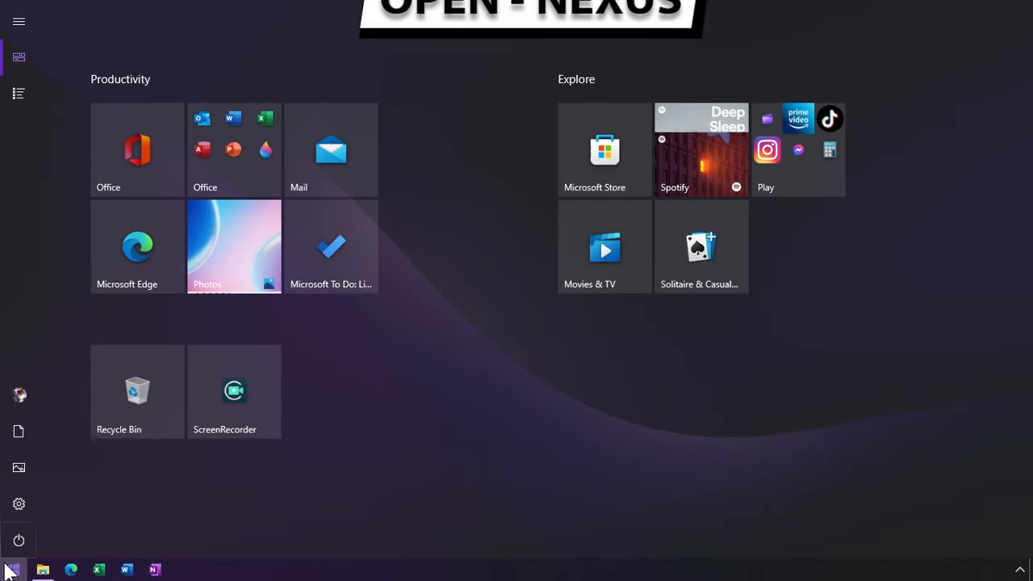
type("nexus")
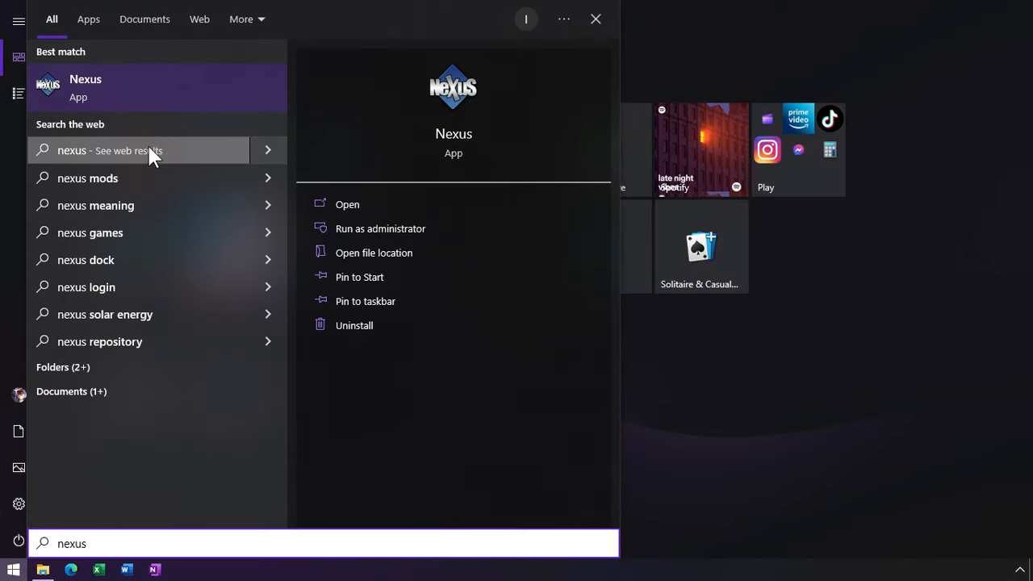
right_click(158, 87)
left_click(182, 105)
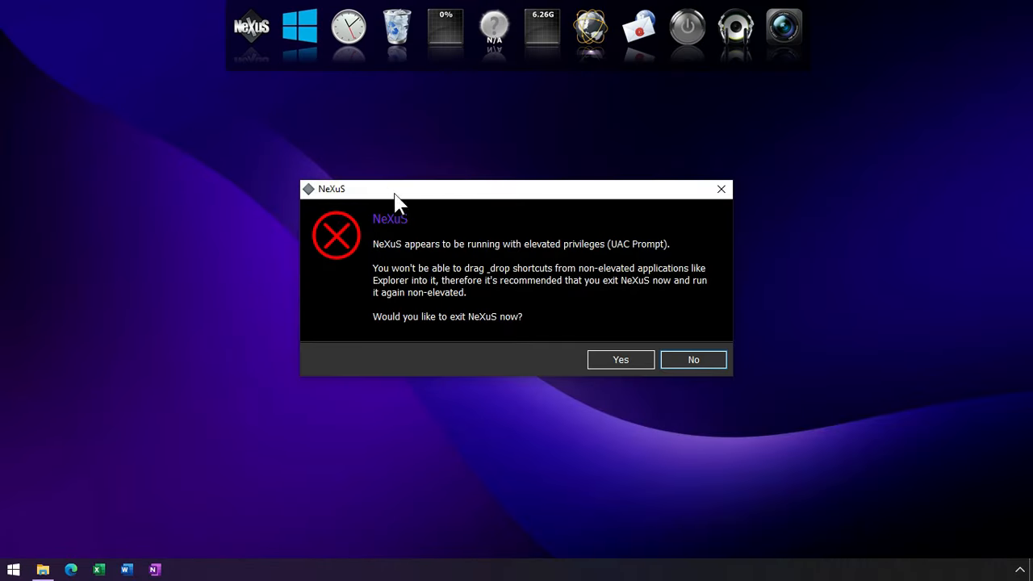
left_click(692, 360)
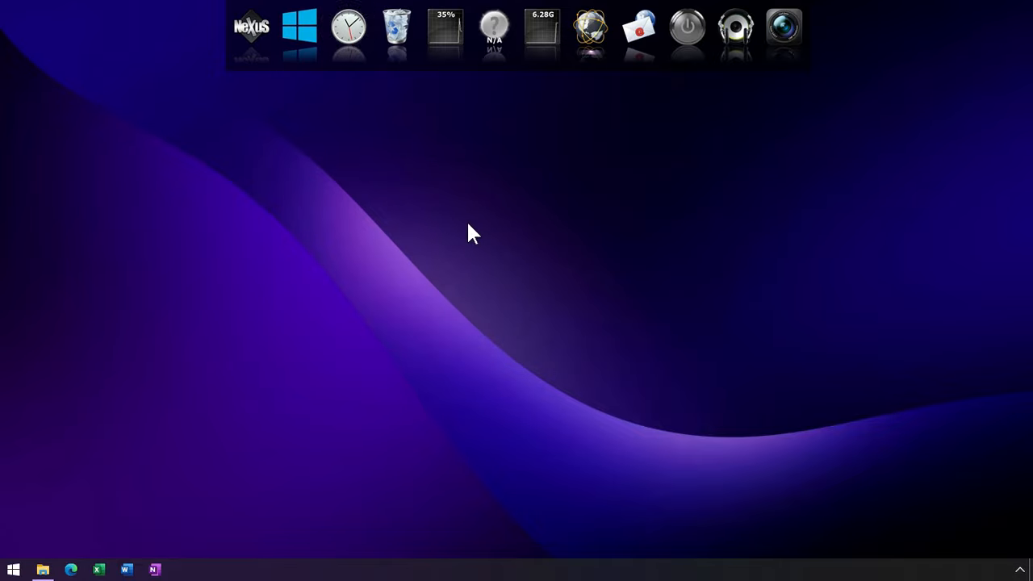
Restore the Nexus configuration from the wsbackup file in the dock_icons folder on Local Disk (C:) and apply it
left_click(253, 45)
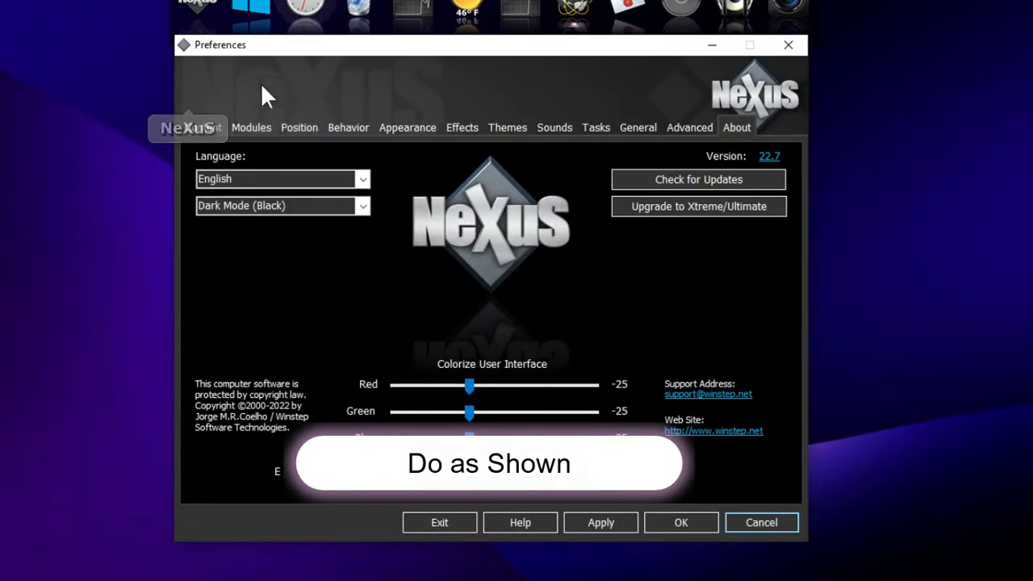
left_click(687, 128)
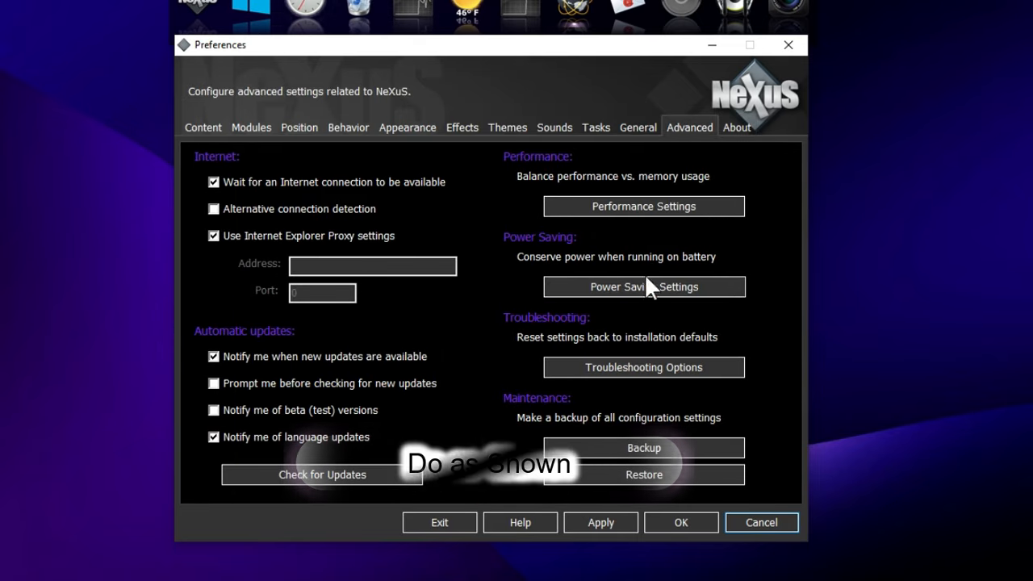
left_click(627, 475)
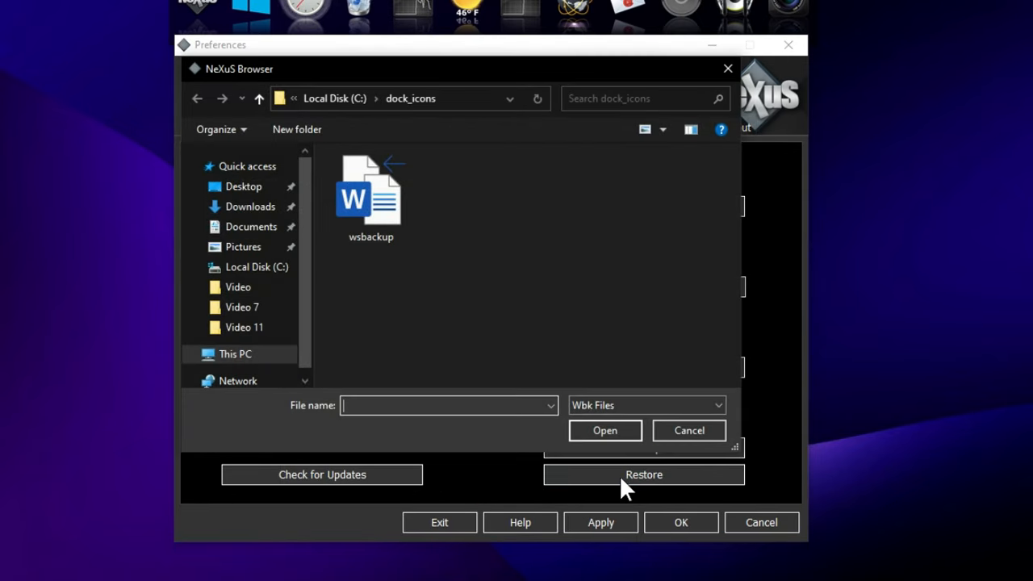
left_click(233, 359)
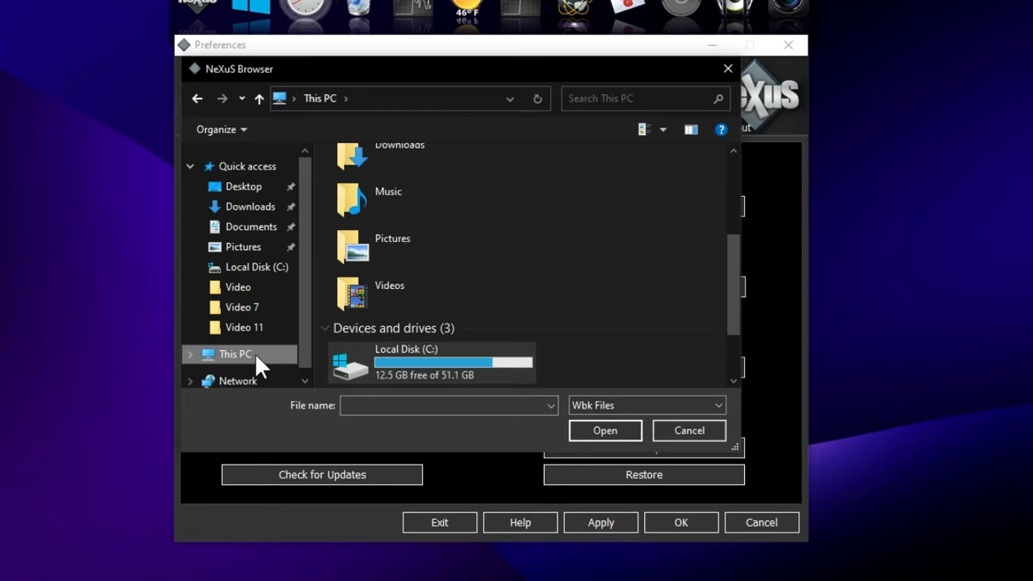
scroll(347, 323, "down", 3)
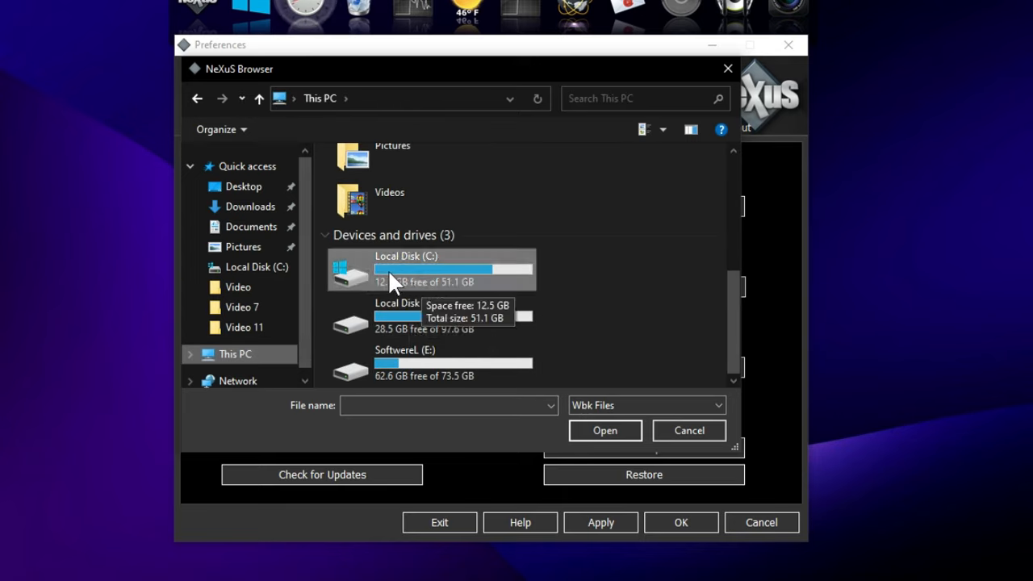
double_click(388, 269)
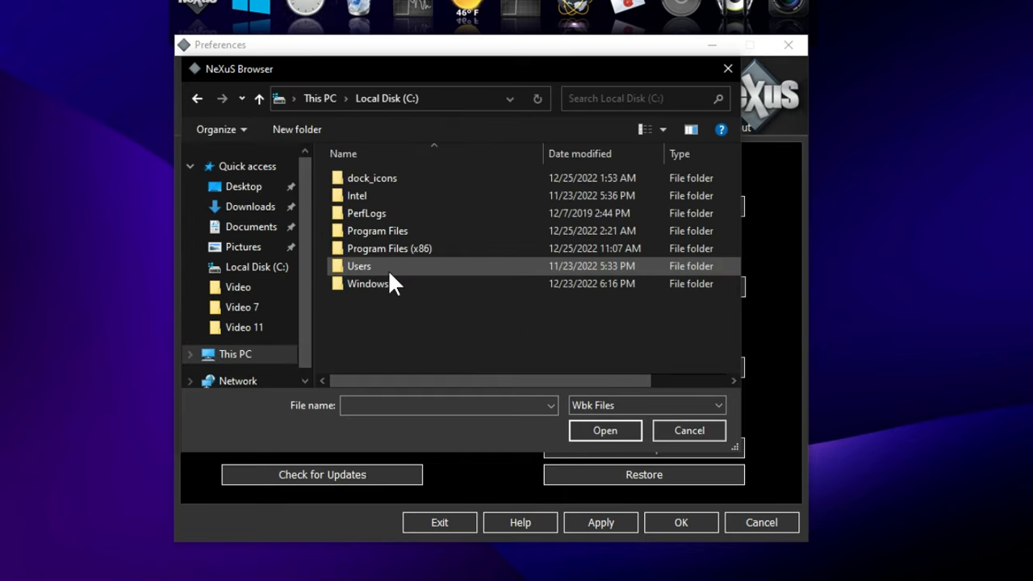
double_click(381, 182)
left_click(370, 213)
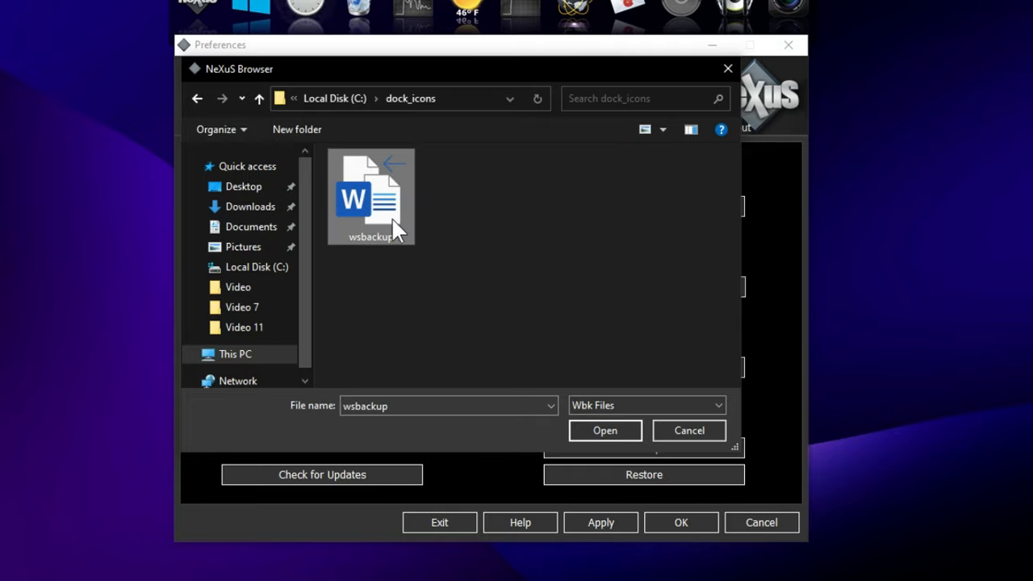
left_click(606, 433)
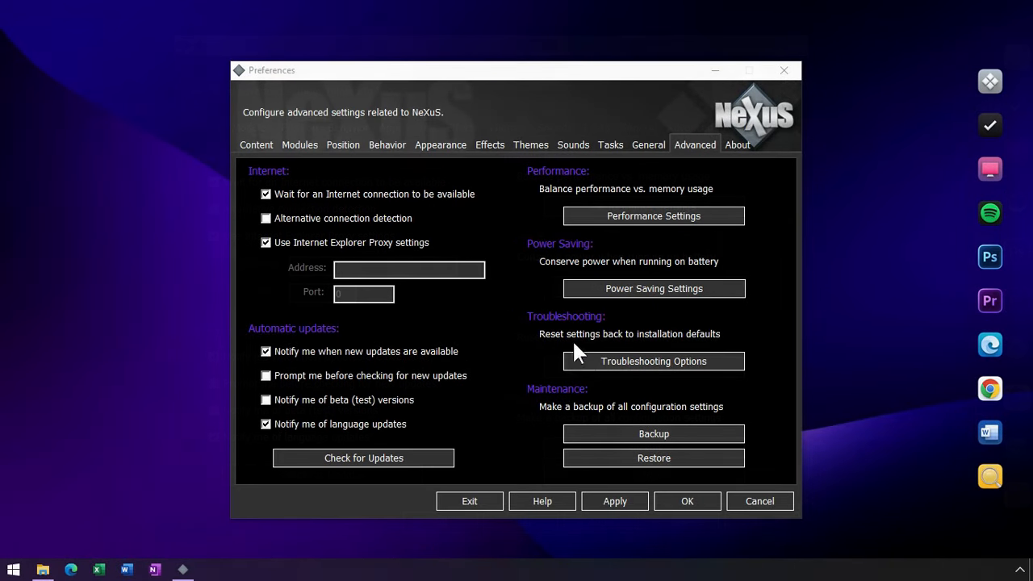
left_click(618, 500)
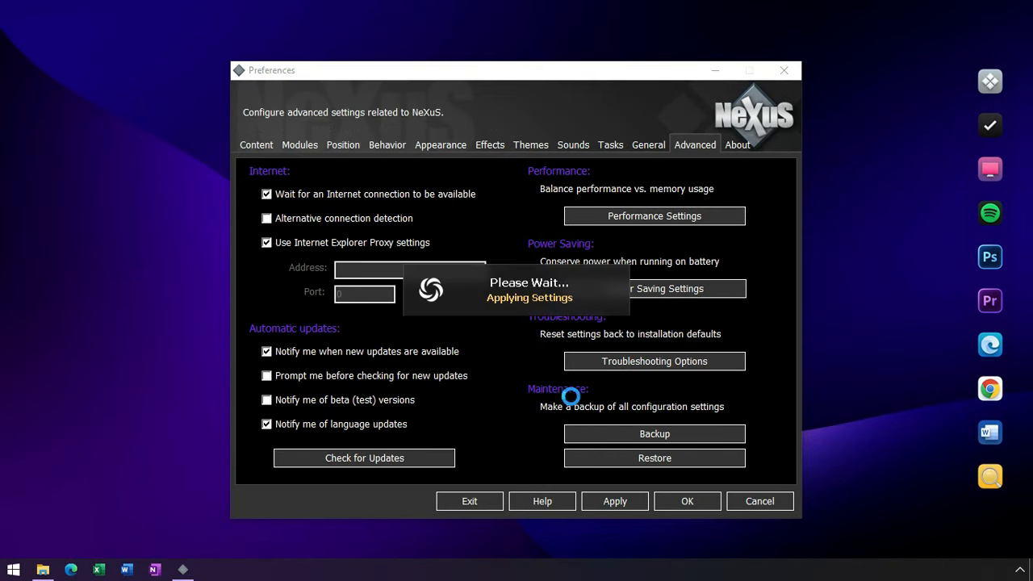
Set the dock icon size to 29 pixels and the icon reflection to 0% in the Nexus appearance preferences
left_click(446, 151)
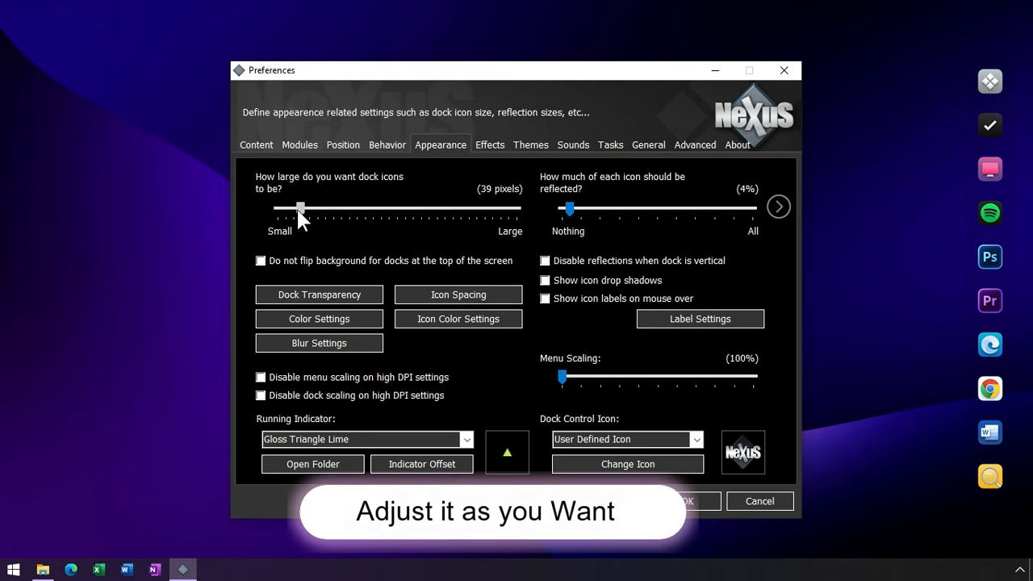
left_click_drag(298, 211, 289, 211)
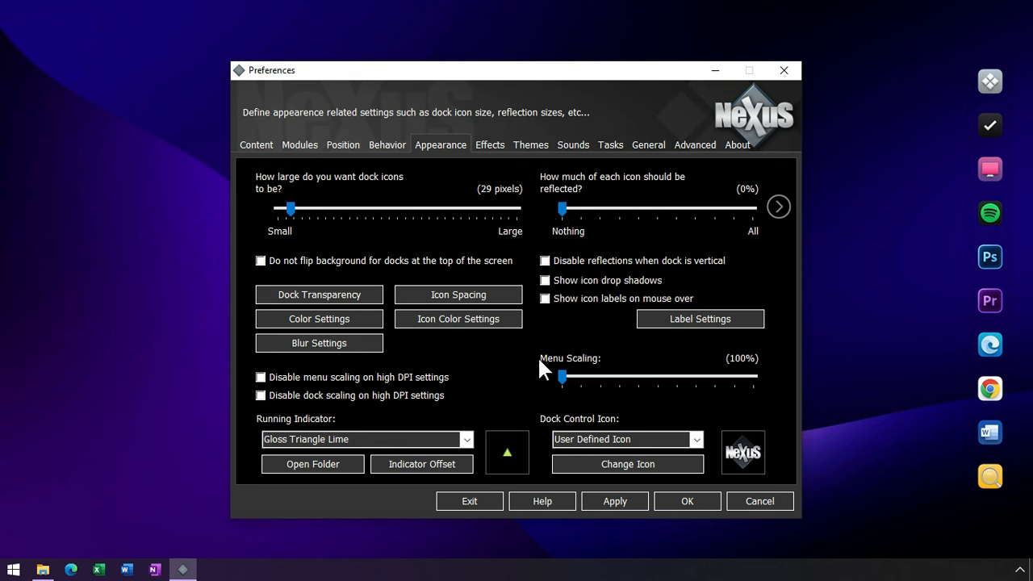
Colorize the dock icons with the dominant color of desktop background using Tone monochrome bitmaps, then apply and close the preferences
left_click(470, 319)
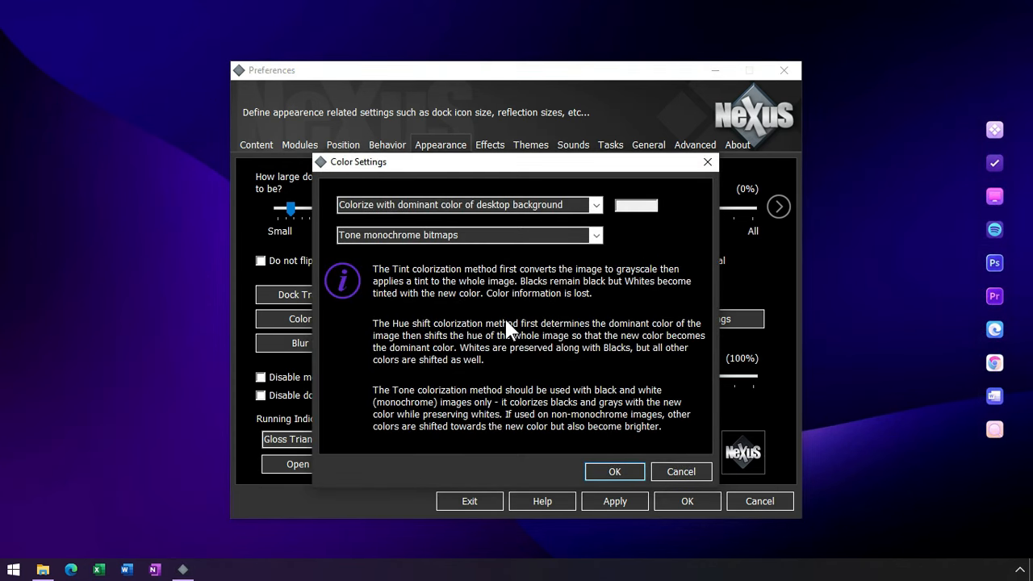
left_click(594, 207)
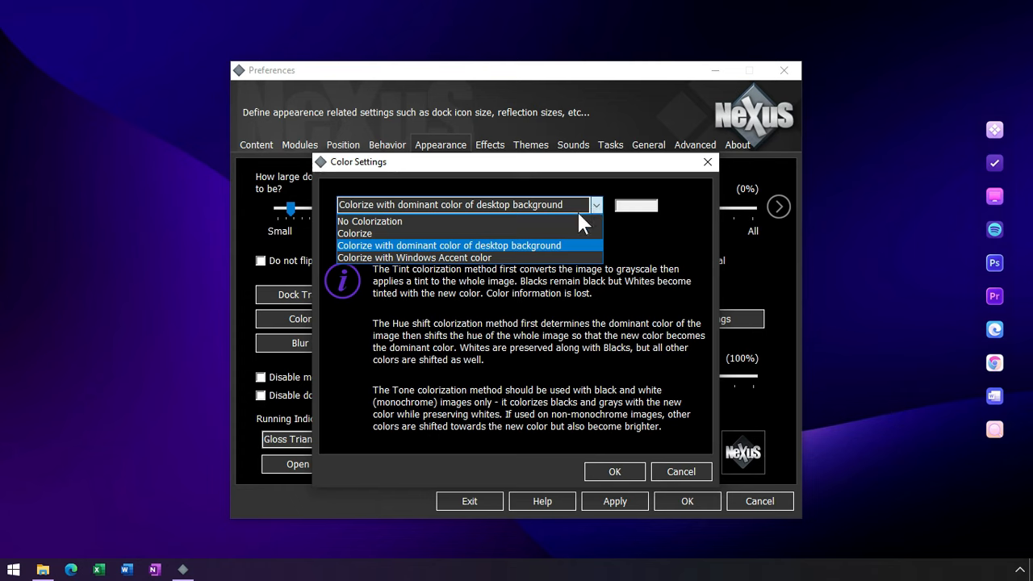
left_click(492, 246)
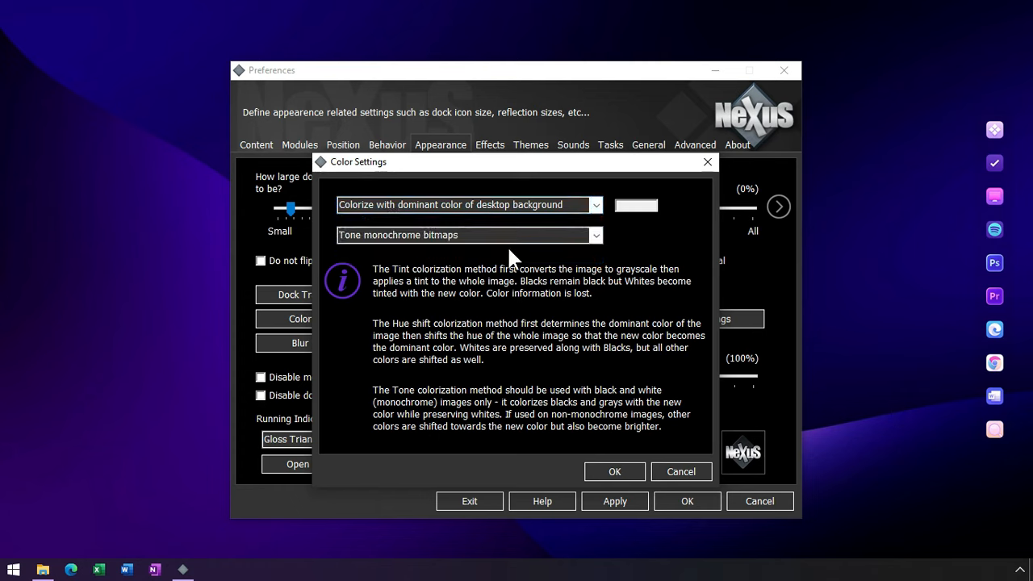
left_click(594, 236)
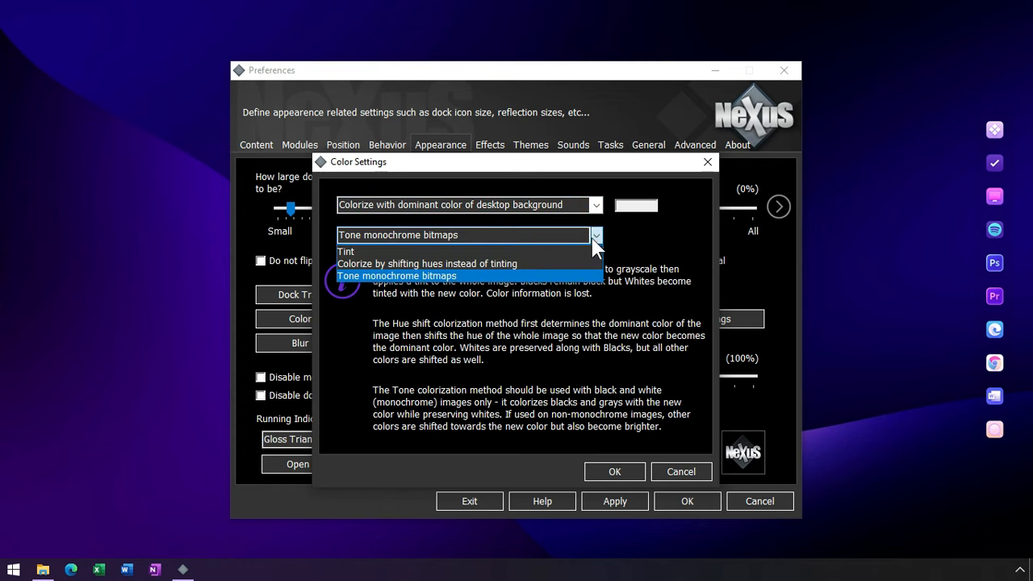
left_click(475, 277)
left_click(617, 471)
left_click(616, 500)
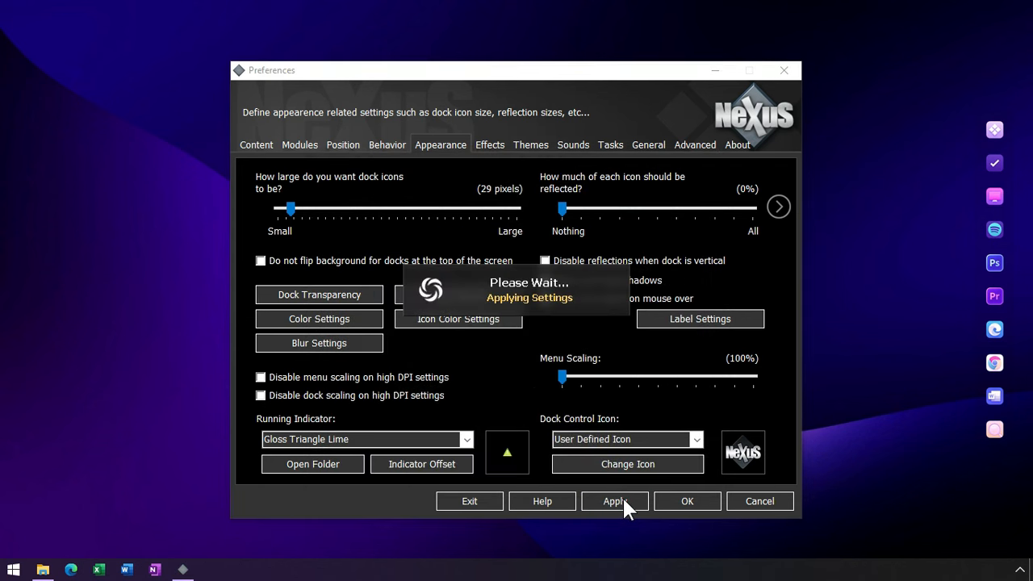
left_click(679, 498)
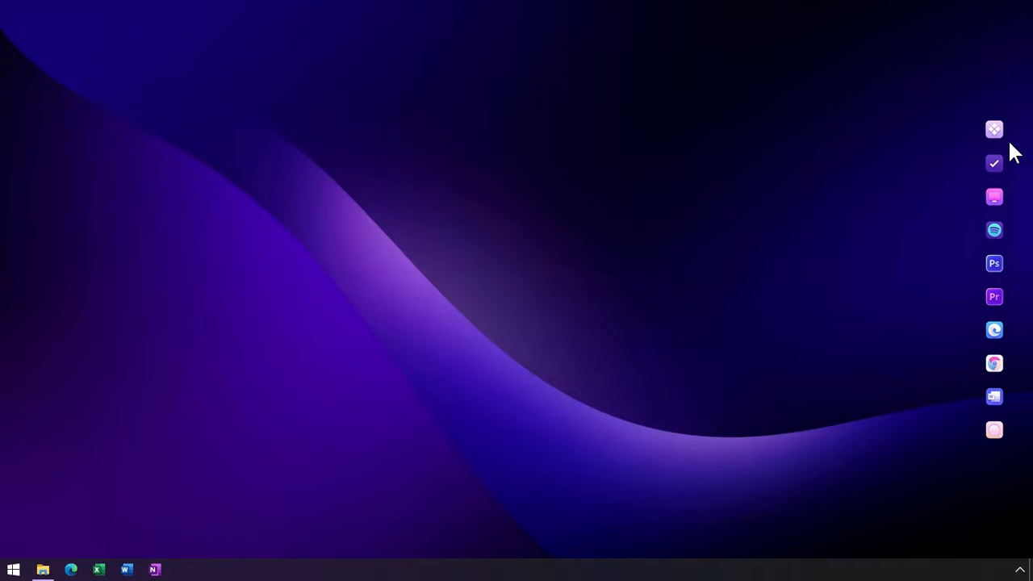
Find Lively Wallpaper with the Windows search, open it and maximize its window
left_click(512, 221)
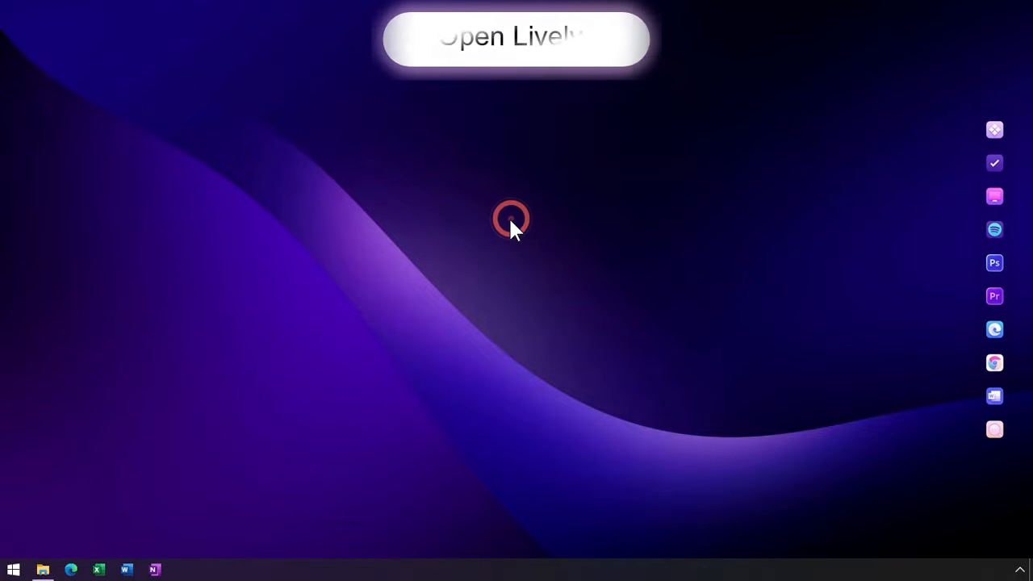
left_click(18, 568)
type("liv")
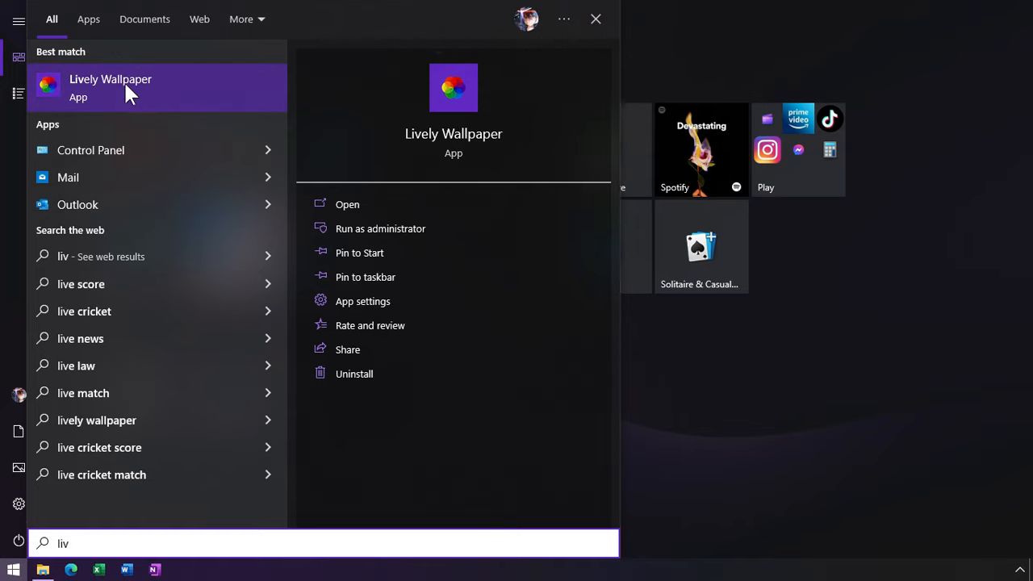
left_click(160, 91)
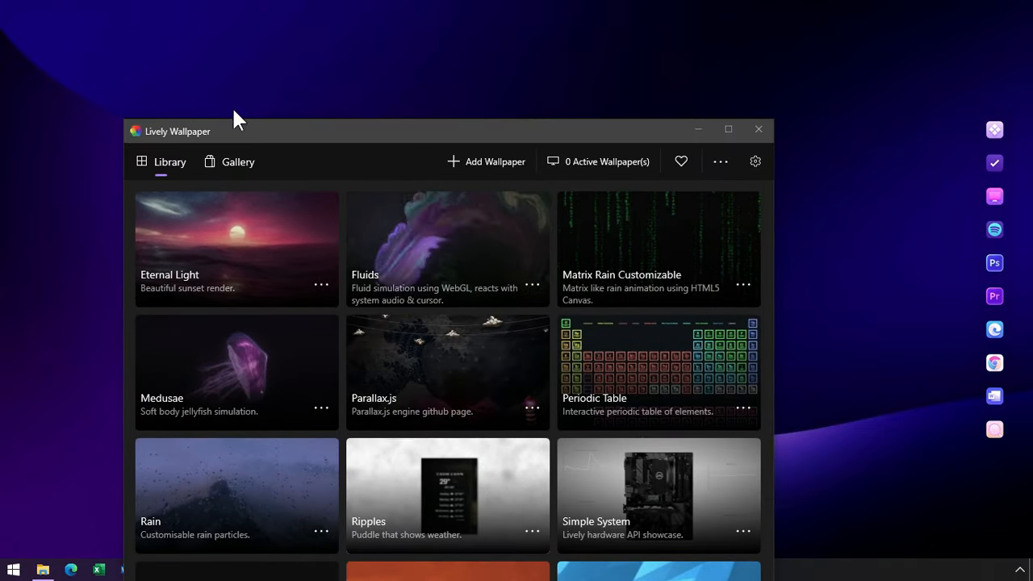
left_click(719, 130)
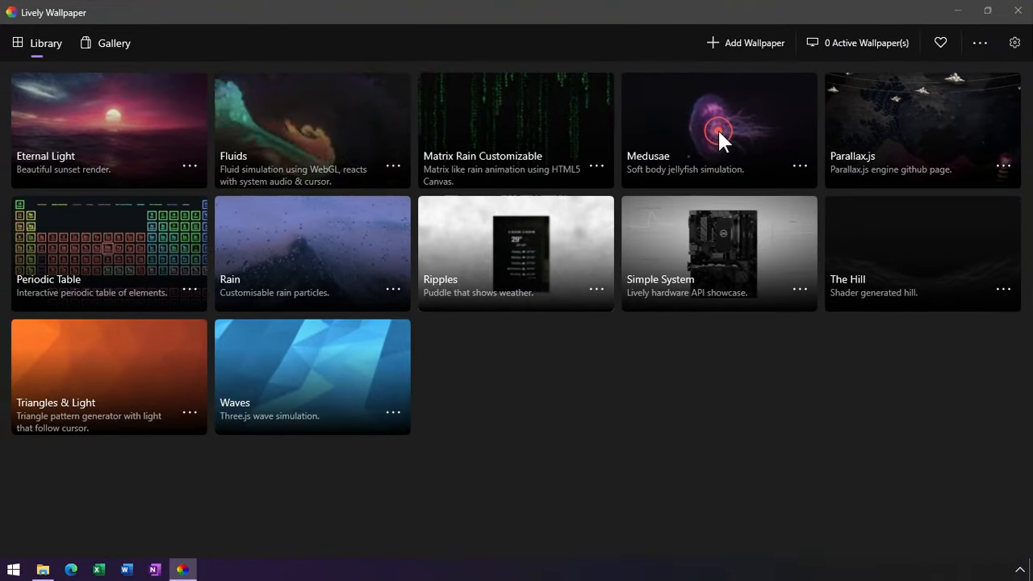
Add the Spider Man - PosInTech video from the Spider Man Theme folder in Downloads to the library and make it the active wallpaper
left_click(738, 43)
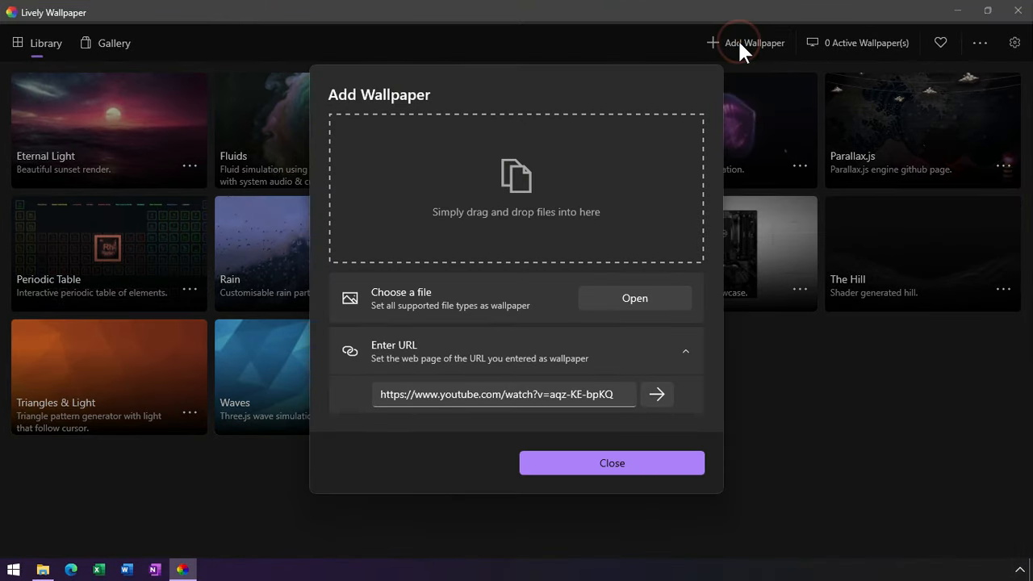
left_click(654, 295)
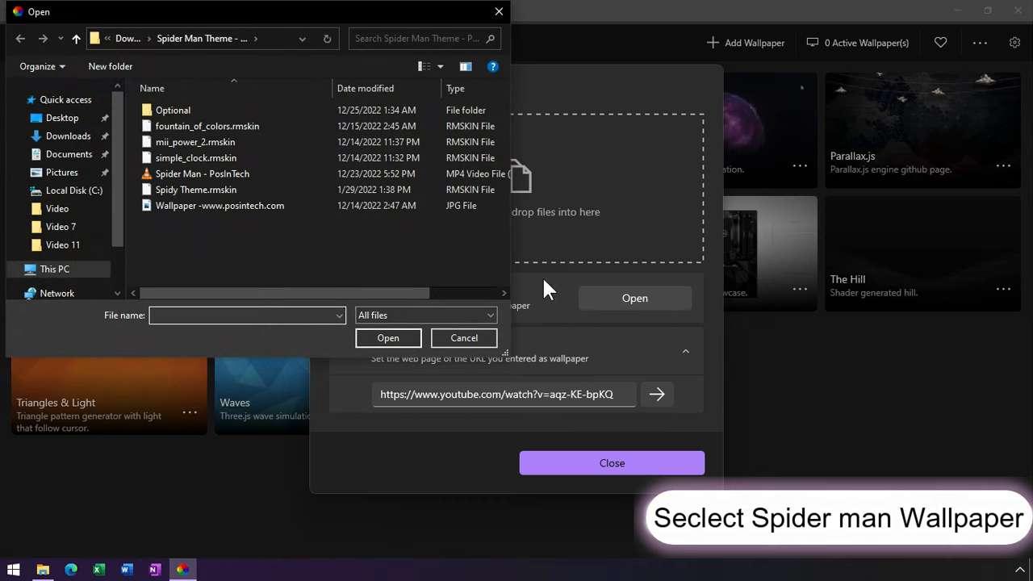
left_click(71, 139)
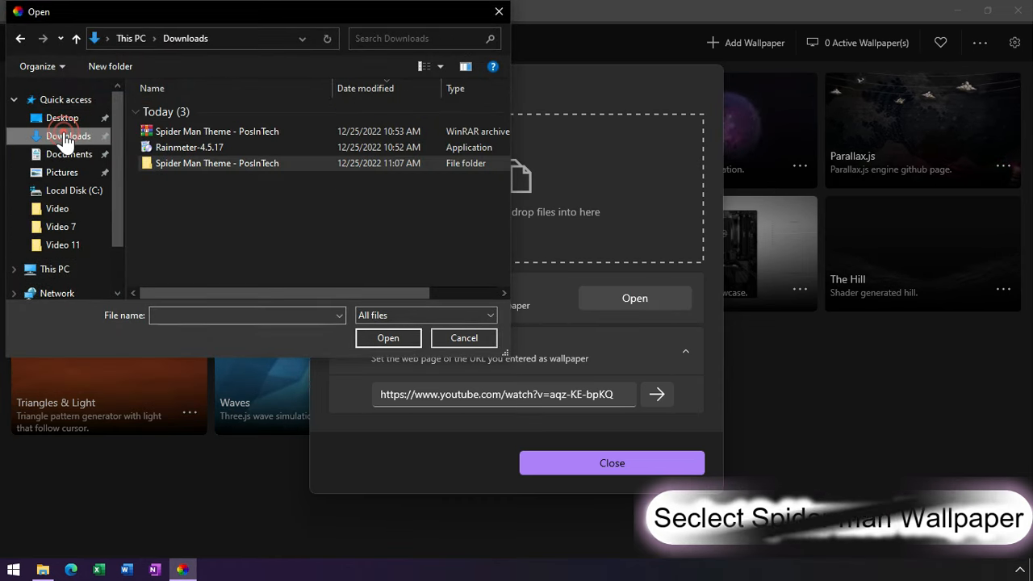
double_click(193, 162)
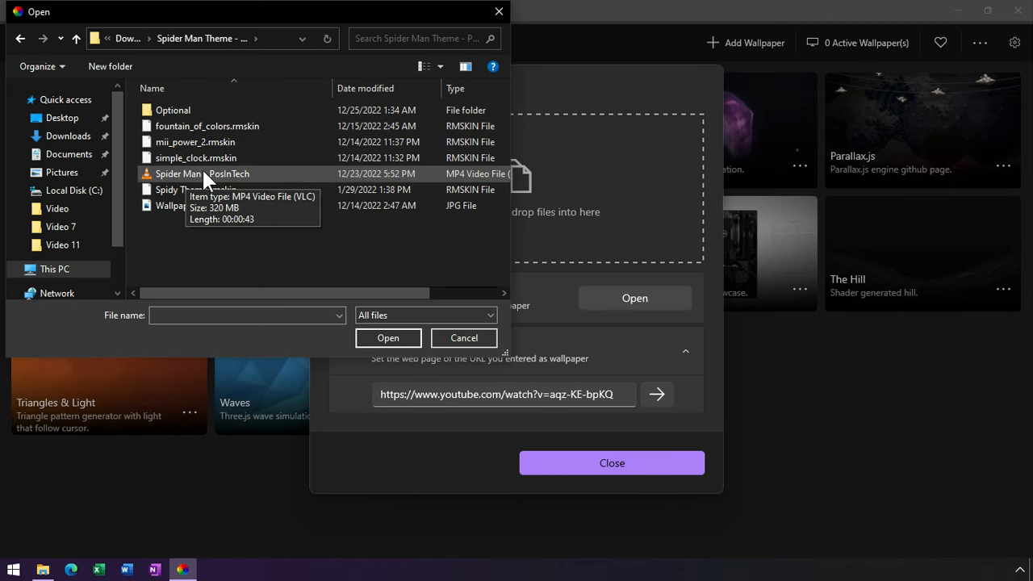
left_click(203, 172)
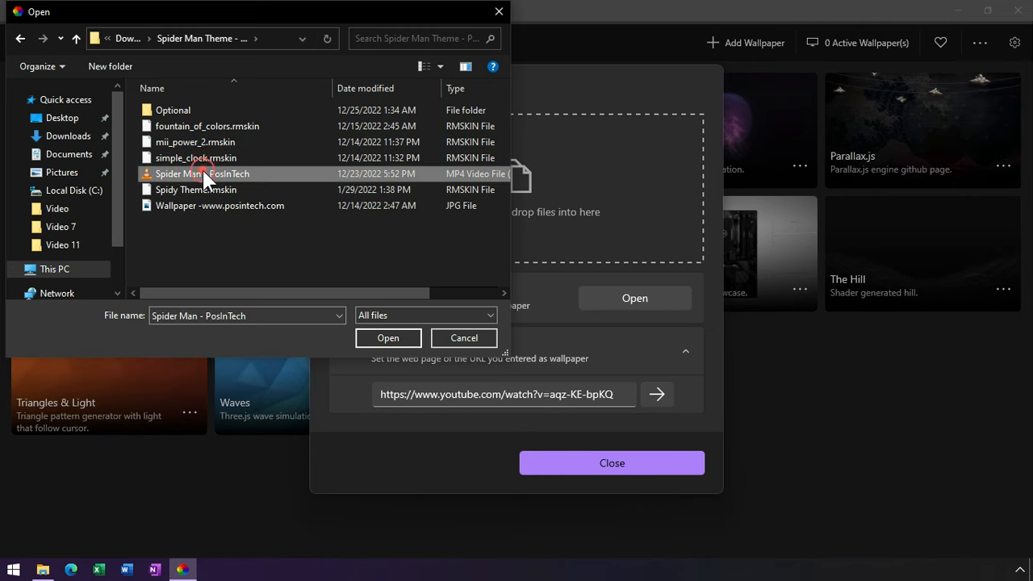
left_click(372, 336)
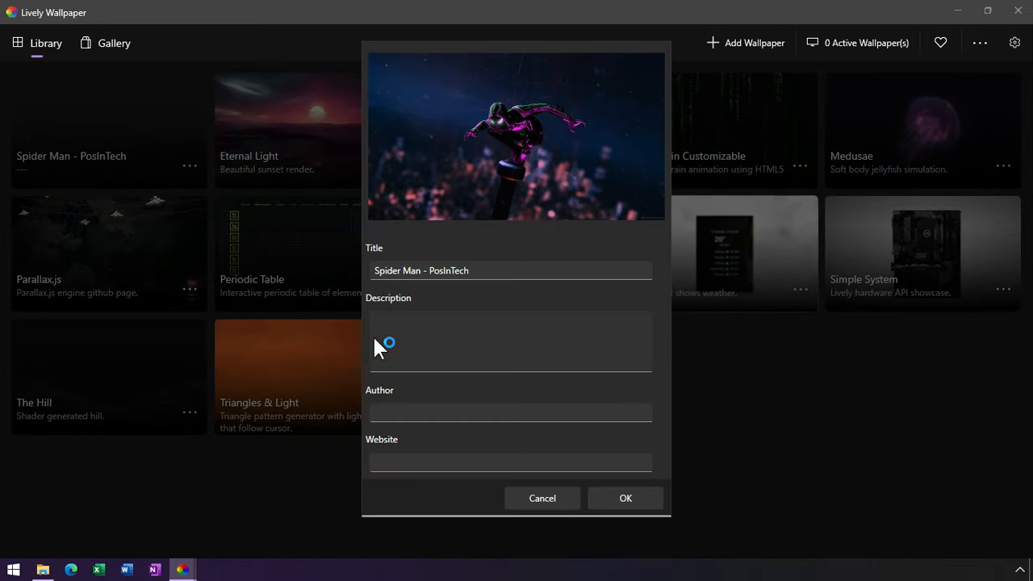
left_click(622, 498)
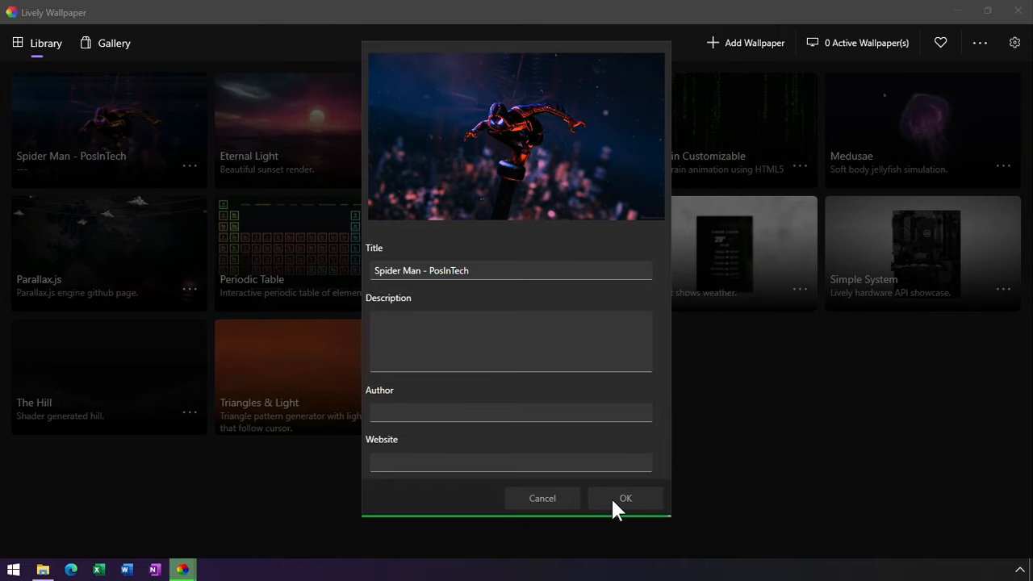
left_click(612, 500)
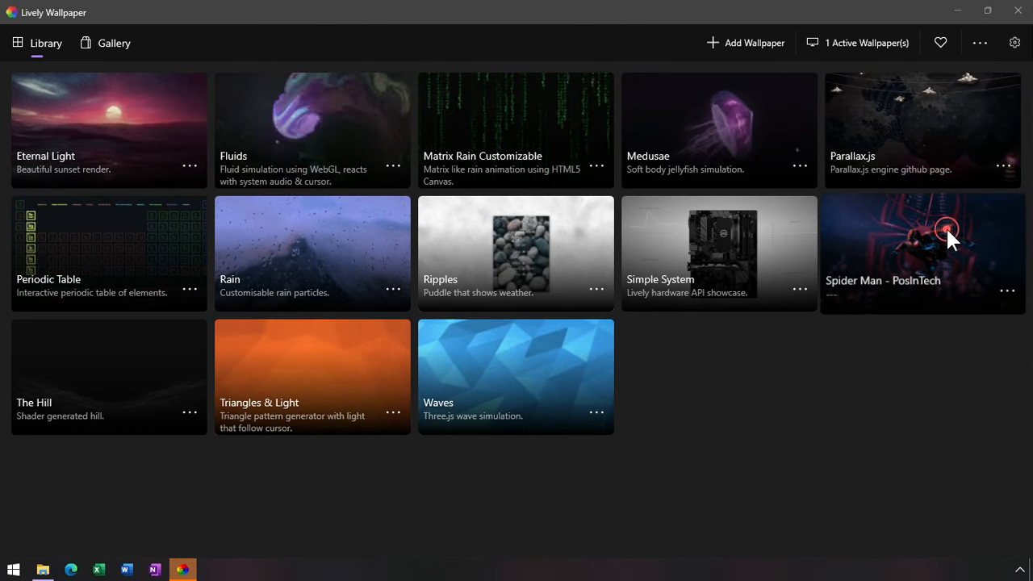
Set Lively's taskbar theme to Clear in its system settings and close the Lively Wallpaper window
left_click(1013, 43)
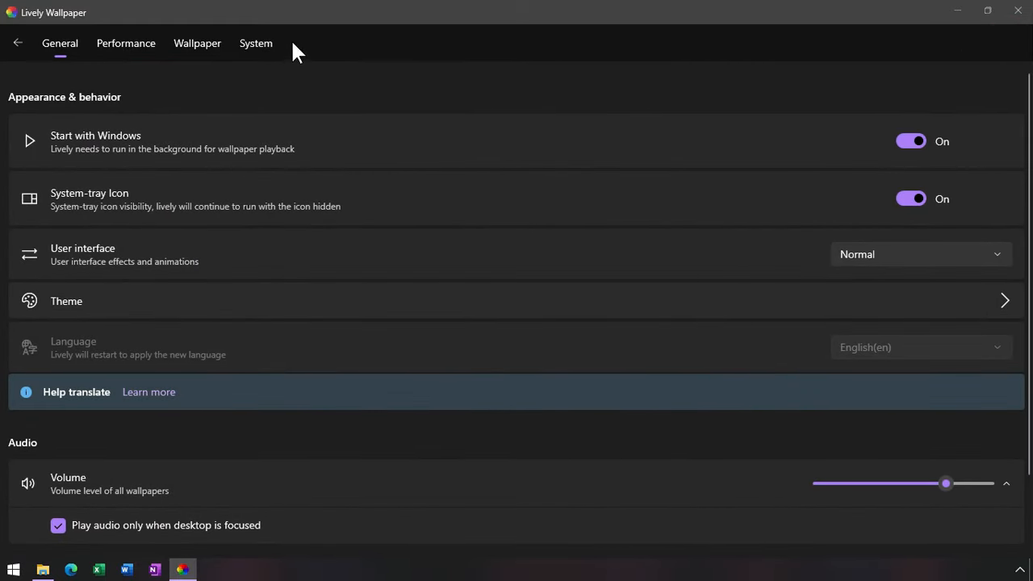
left_click(264, 40)
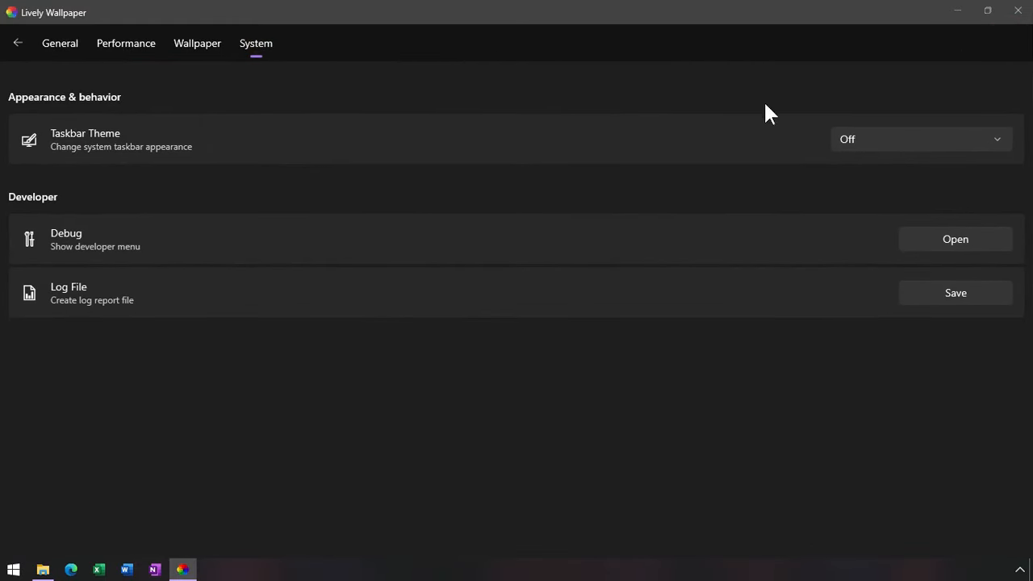
left_click(979, 143)
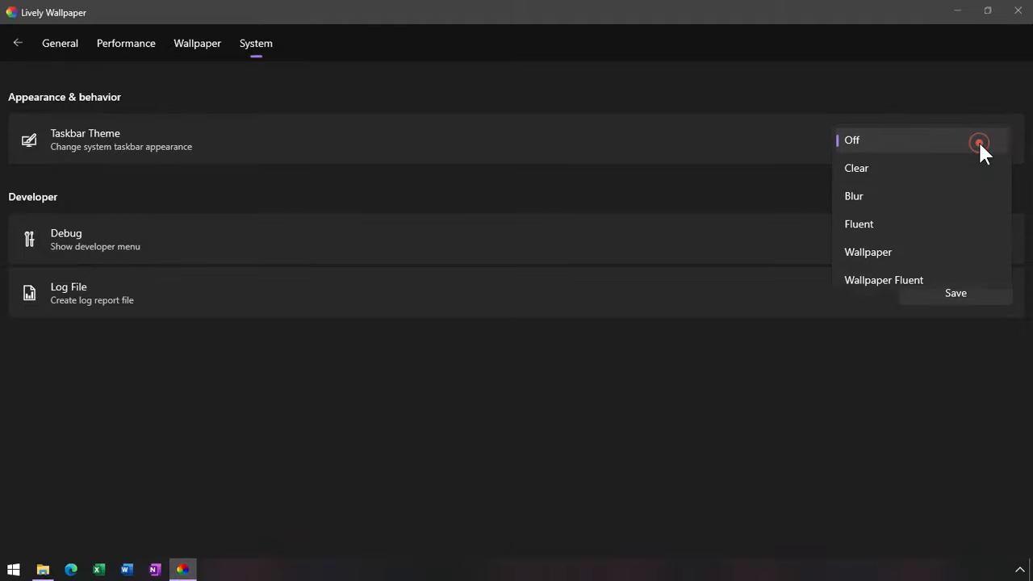
left_click(897, 160)
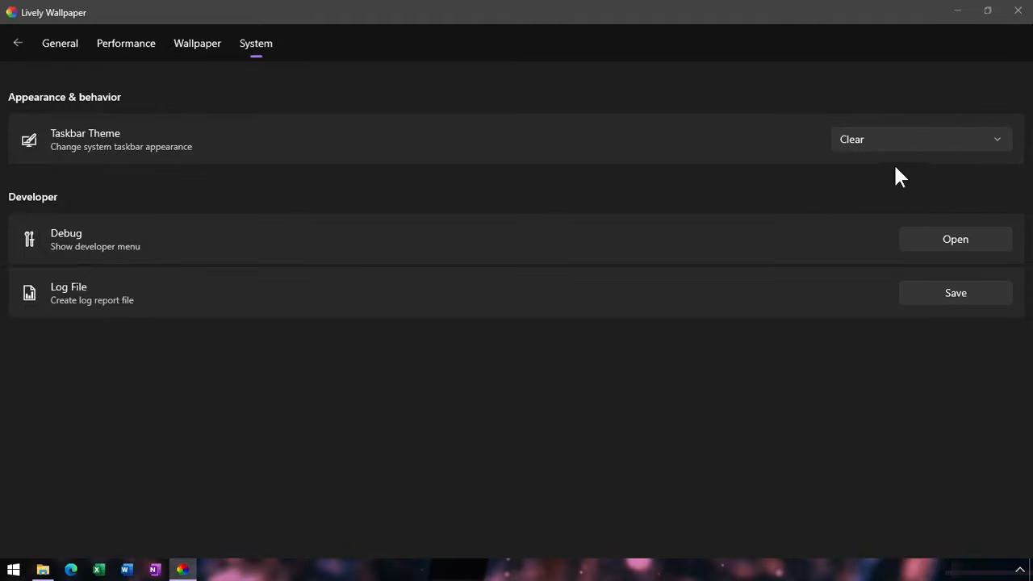
left_click(1017, 13)
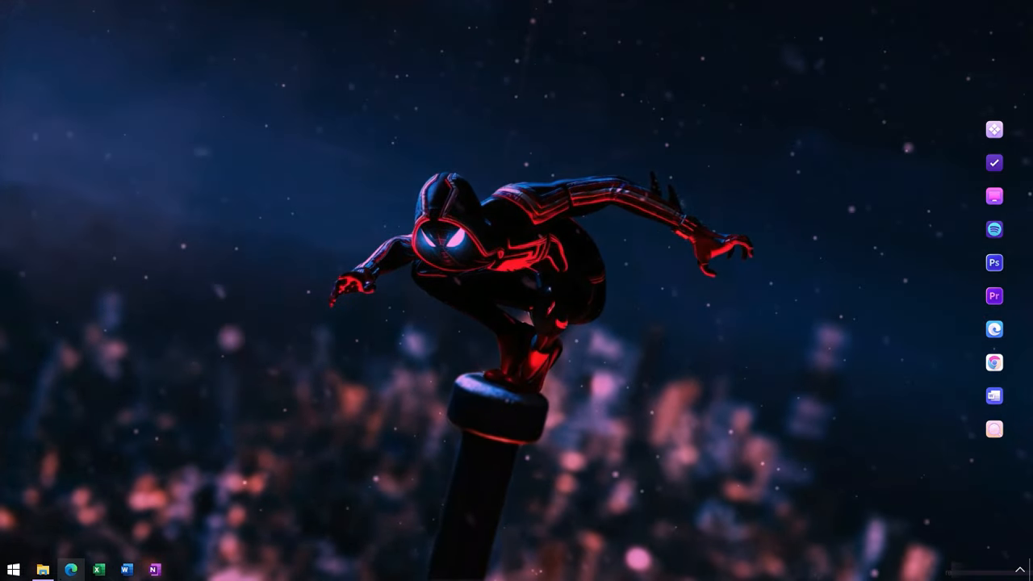
Run the Rainmeter-4.5.17 installer from the Downloads folder as a standard installation and finish with Run Rainmeter enabled
left_click(44, 570)
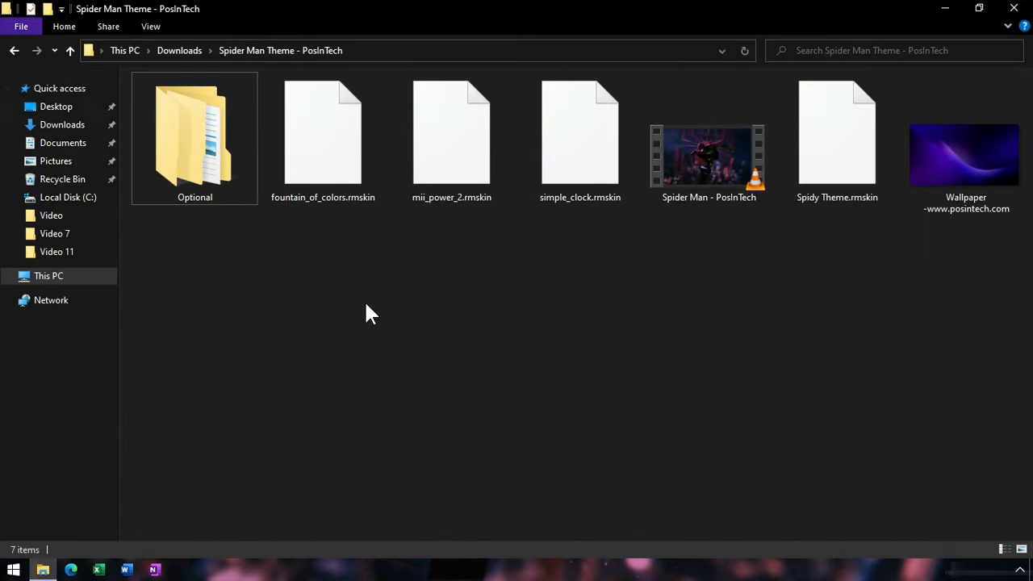
left_click(194, 50)
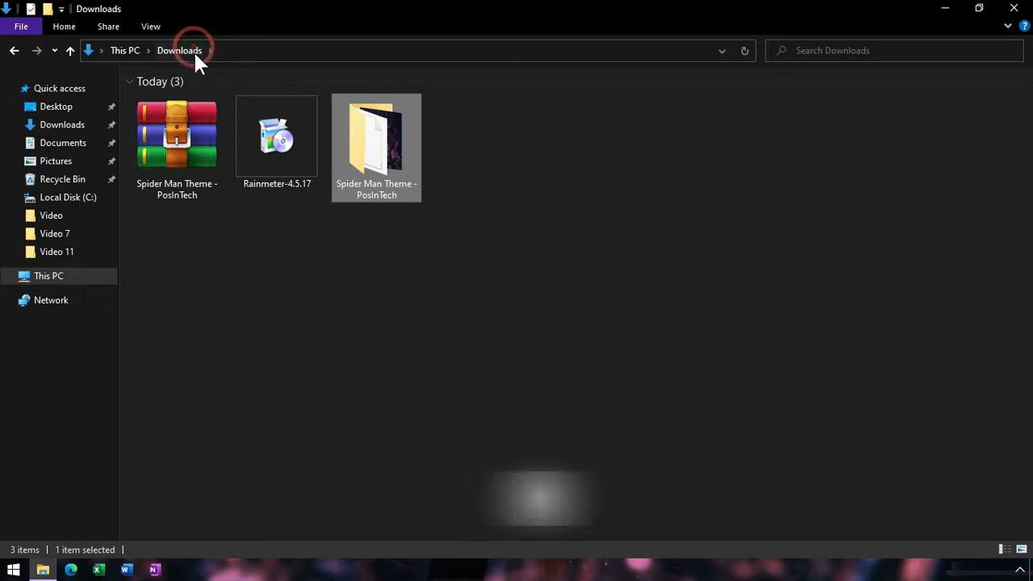
left_click(255, 154)
right_click(259, 145)
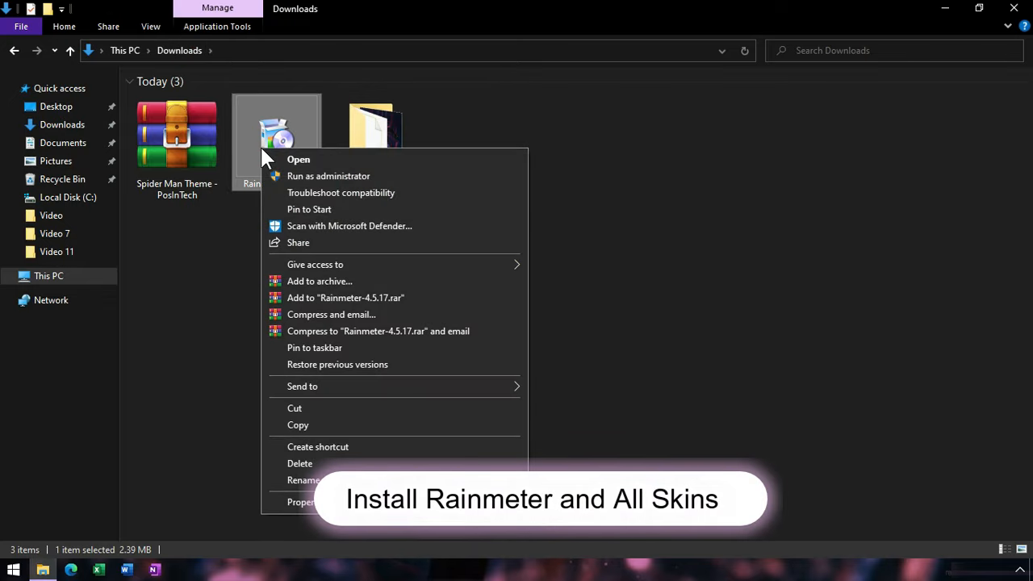
left_click(296, 164)
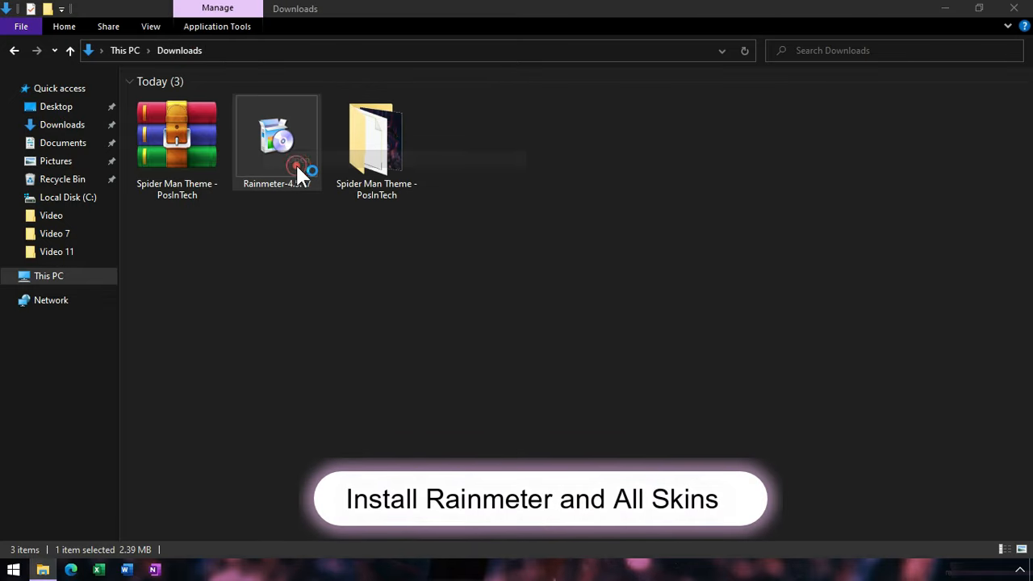
left_click(529, 326)
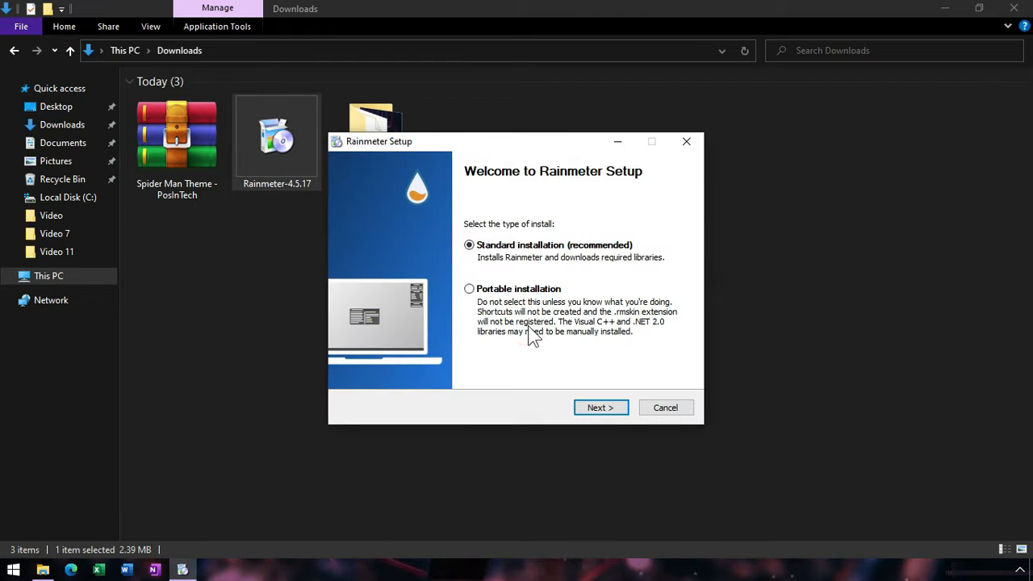
left_click(600, 408)
left_click(600, 407)
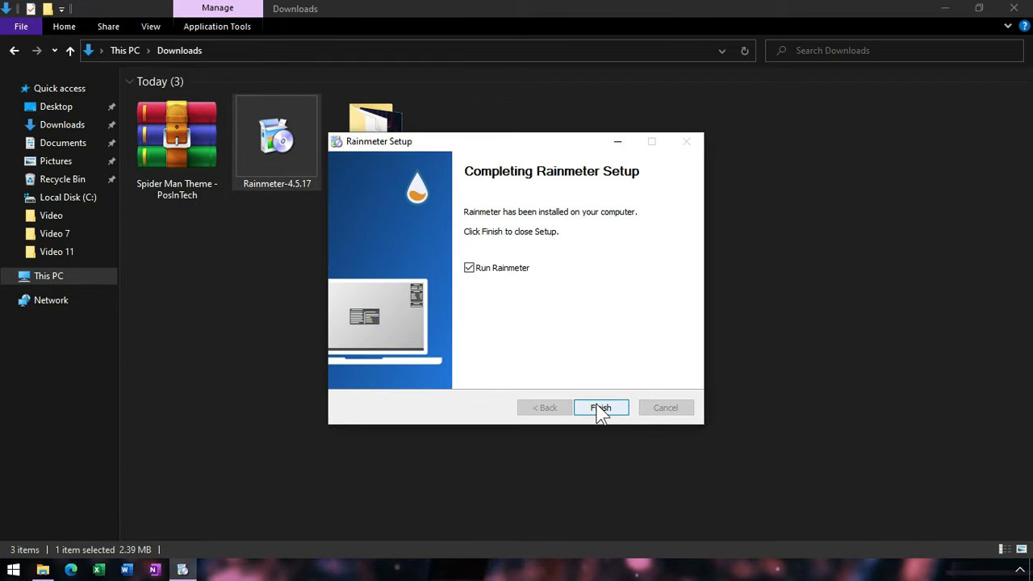
left_click(598, 407)
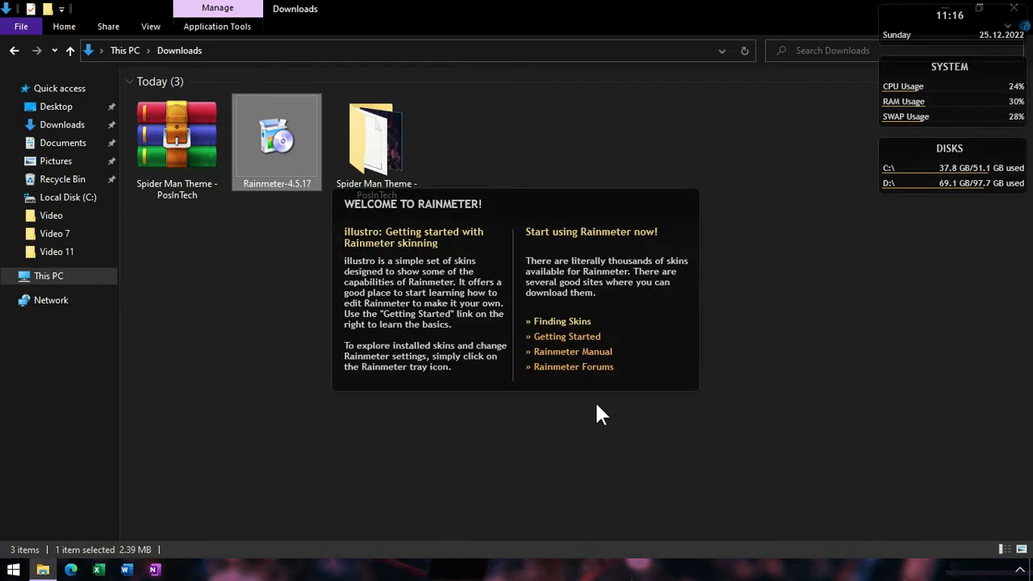
Open the Spider Man Theme - PosInTech folder, unload Rainmeter's welcome skin that covers it and refresh the folder
double_click(375, 141)
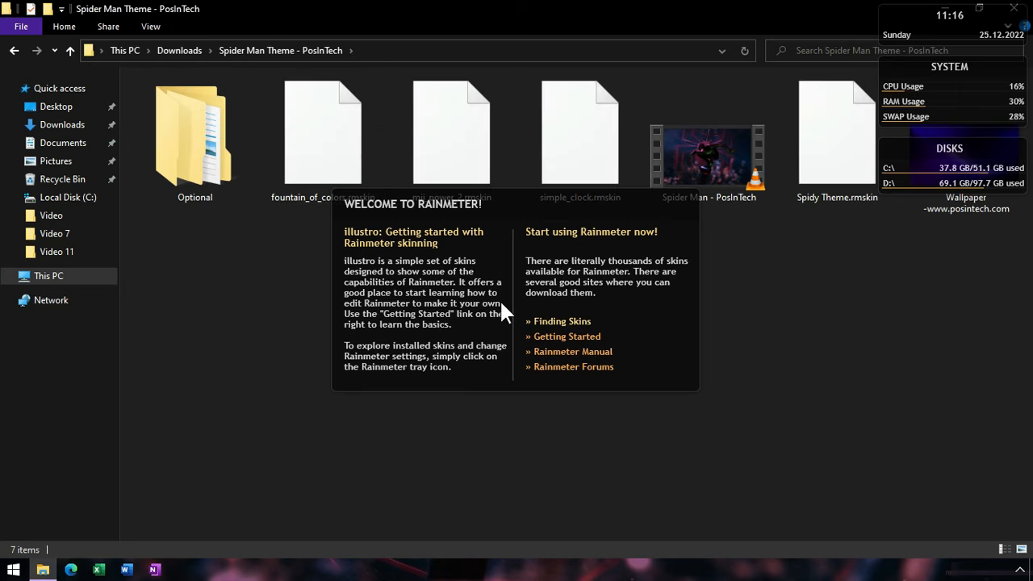
right_click(495, 293)
left_click(537, 463)
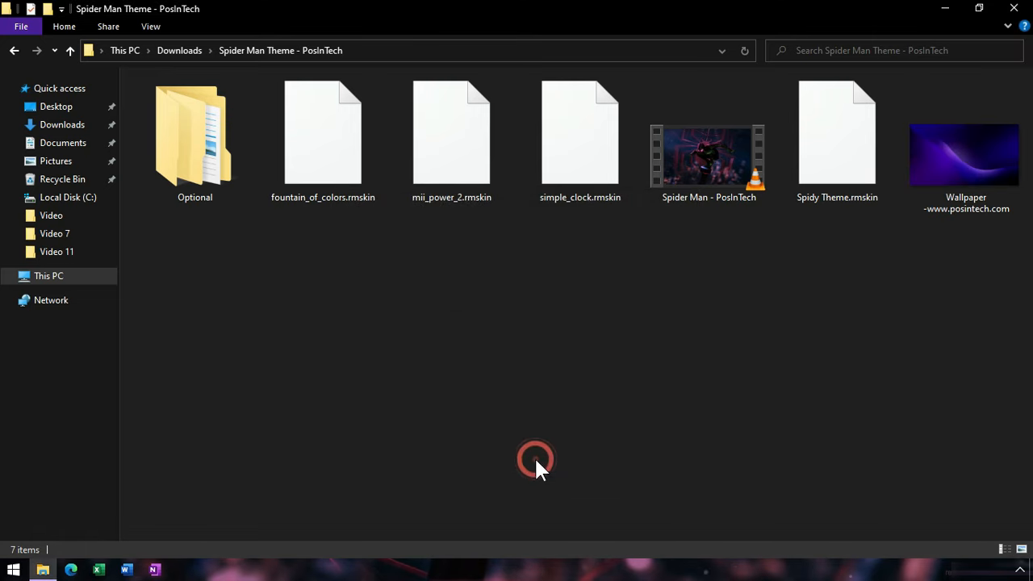
right_click(306, 237)
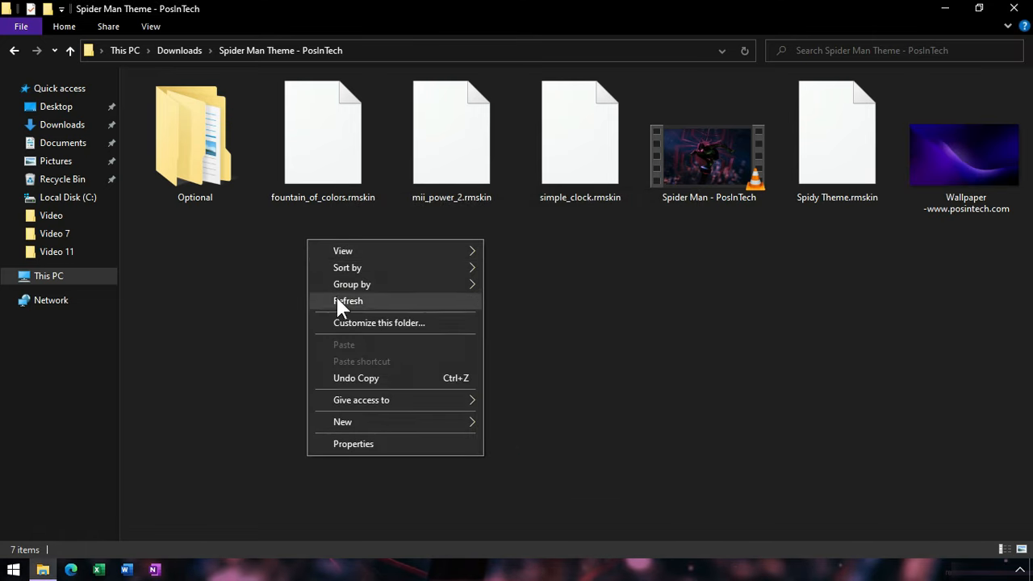
left_click(468, 301)
Install the fountain_of_colors skin package without loading its included skins, and install the mii_power_2 package
double_click(339, 182)
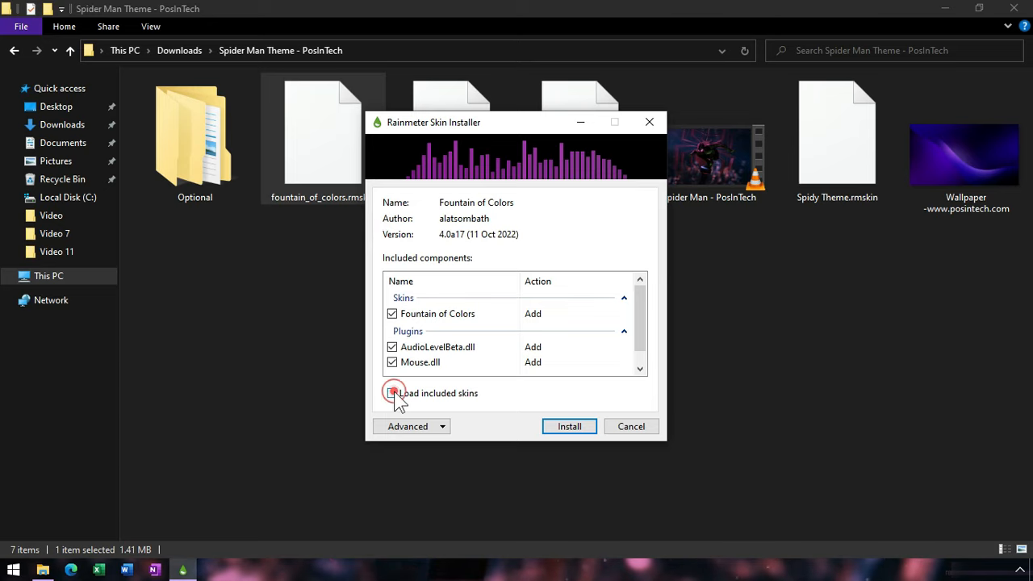
left_click(568, 427)
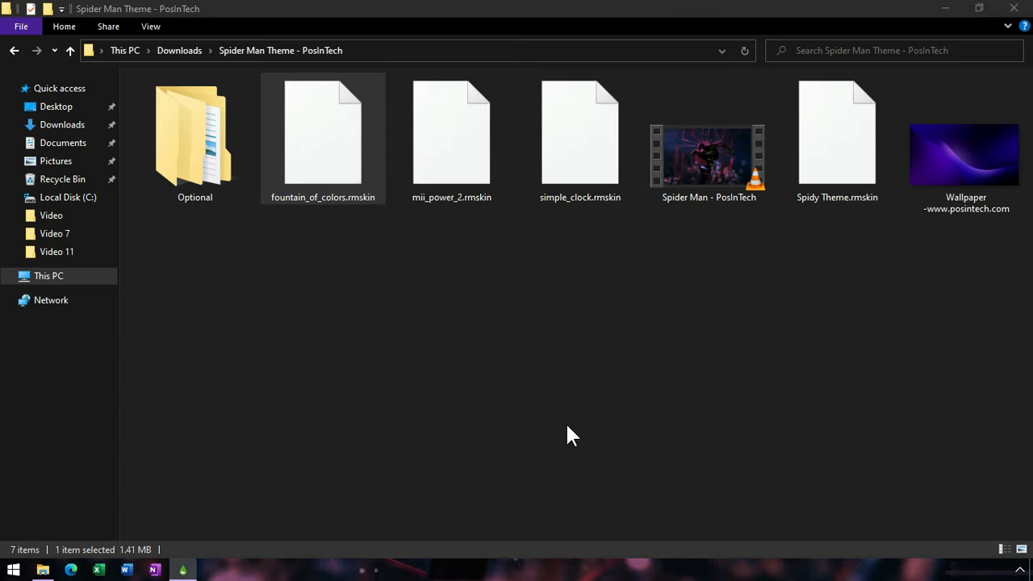
left_click(432, 137)
right_click(431, 137)
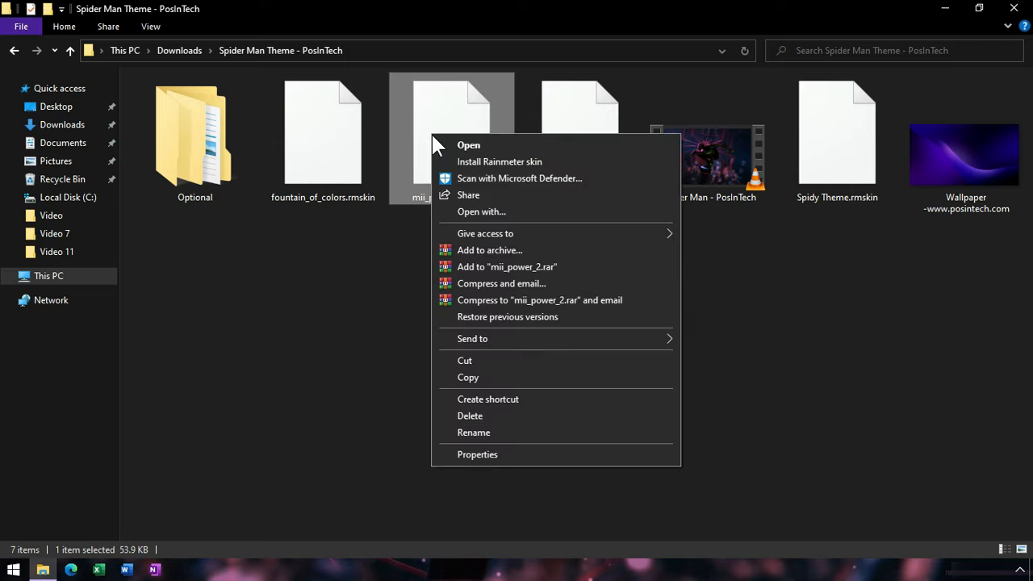
left_click(477, 160)
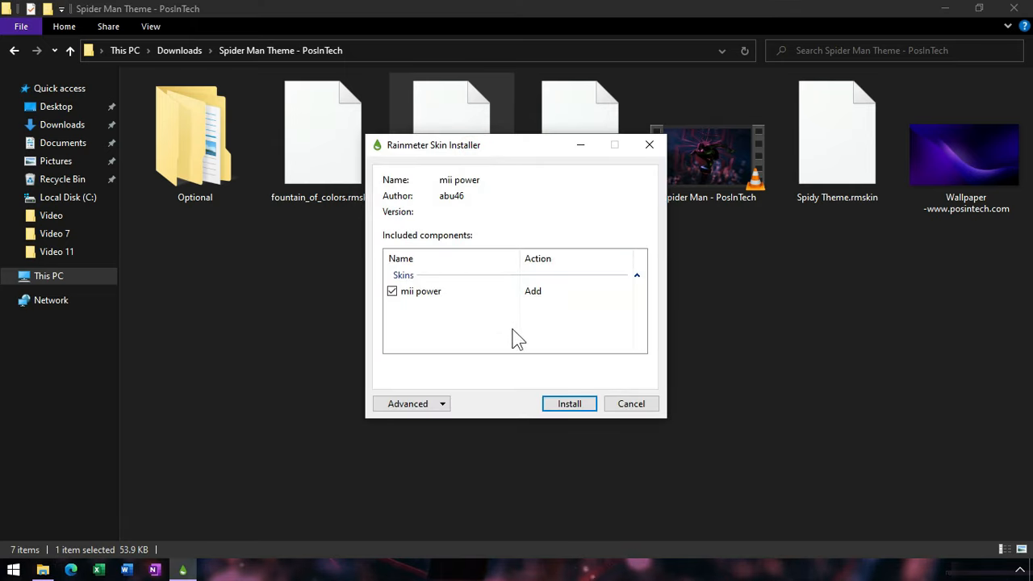
left_click(566, 407)
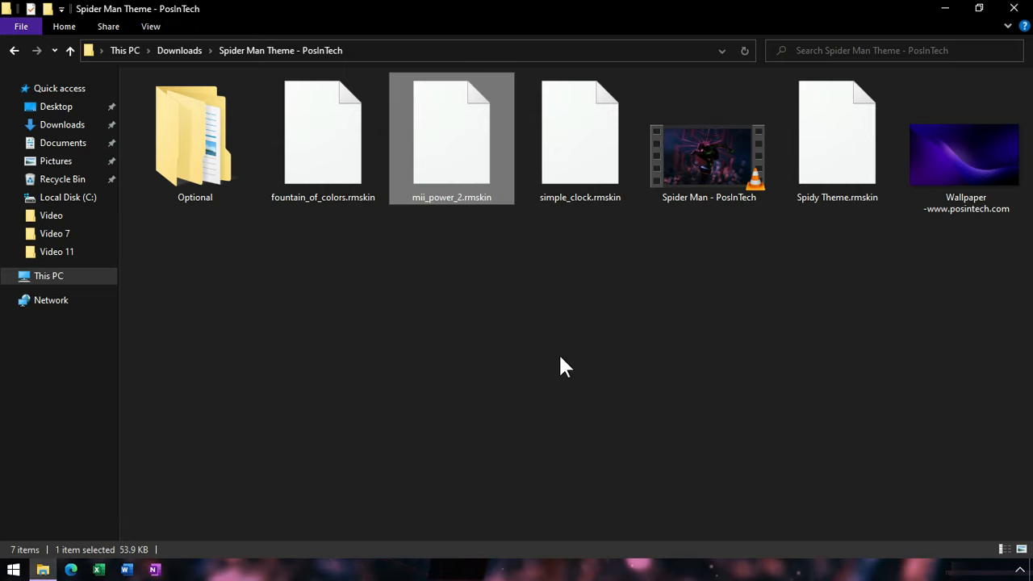
Install the simple_clock skin package with loading of included skins turned off
left_click(559, 132)
right_click(564, 140)
left_click(581, 157)
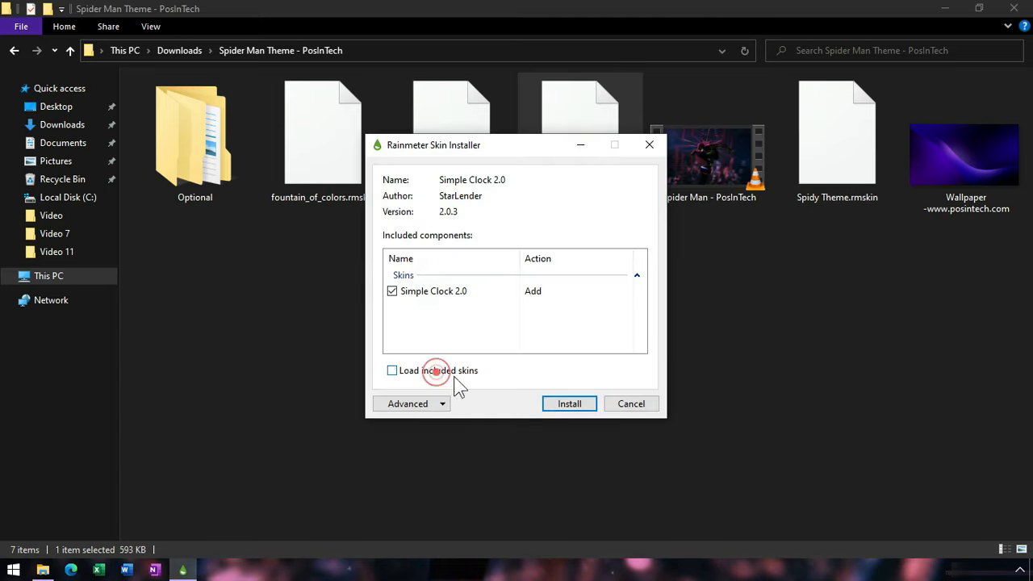
left_click(558, 405)
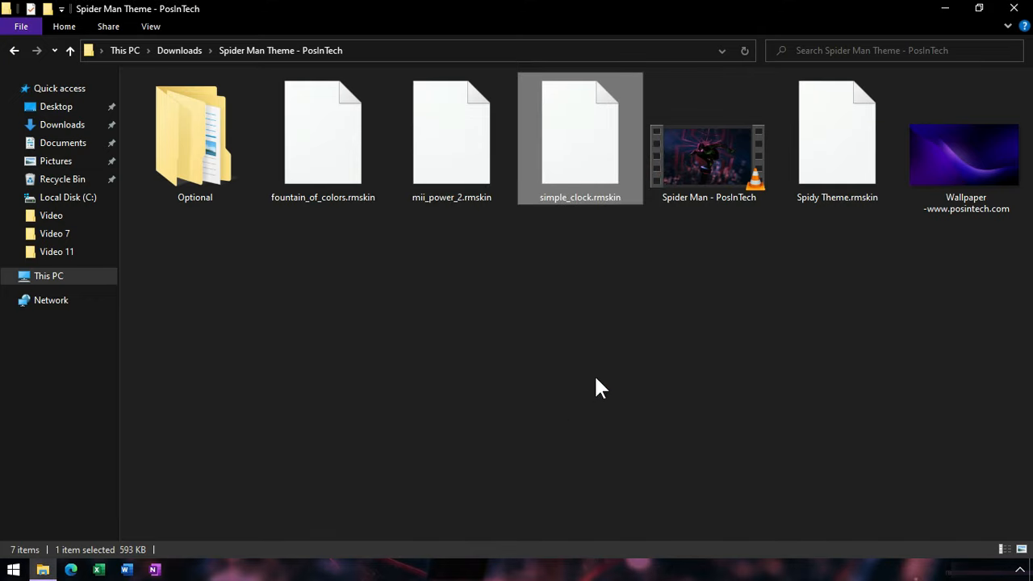
Install the Spidy Theme skin package without applying its included layout and close the folder window
left_click(812, 166)
right_click(813, 170)
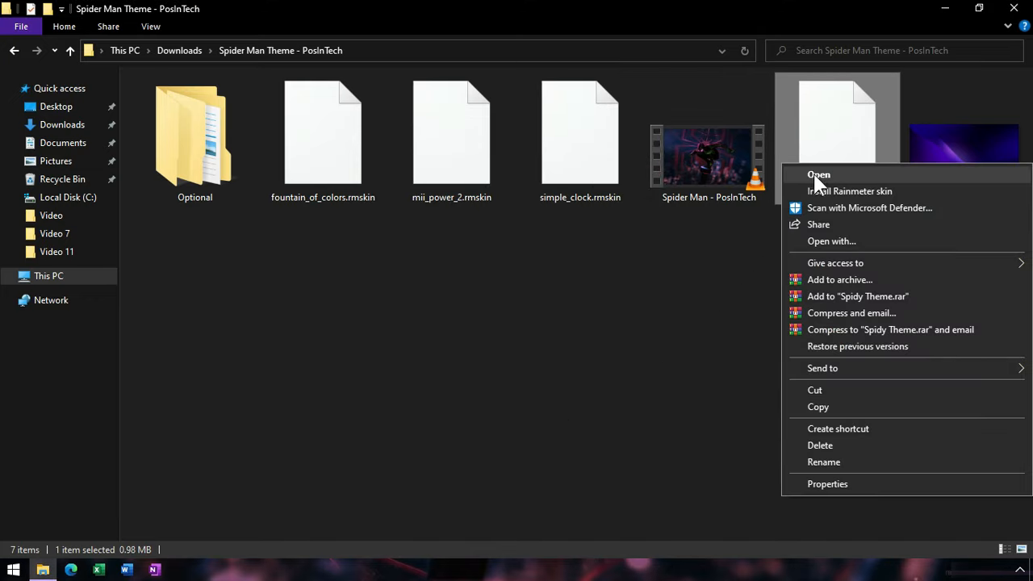
left_click(814, 184)
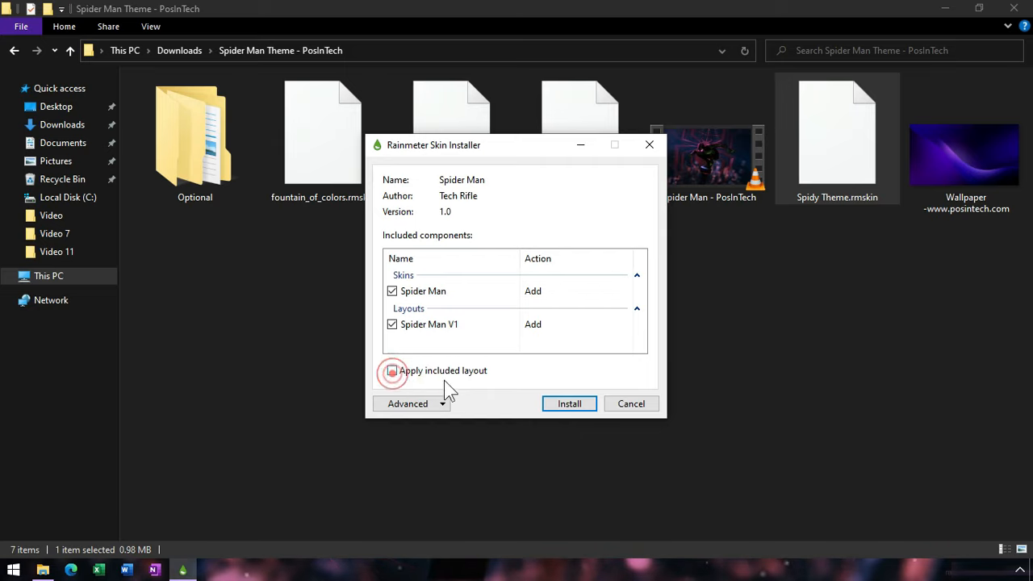
left_click(562, 405)
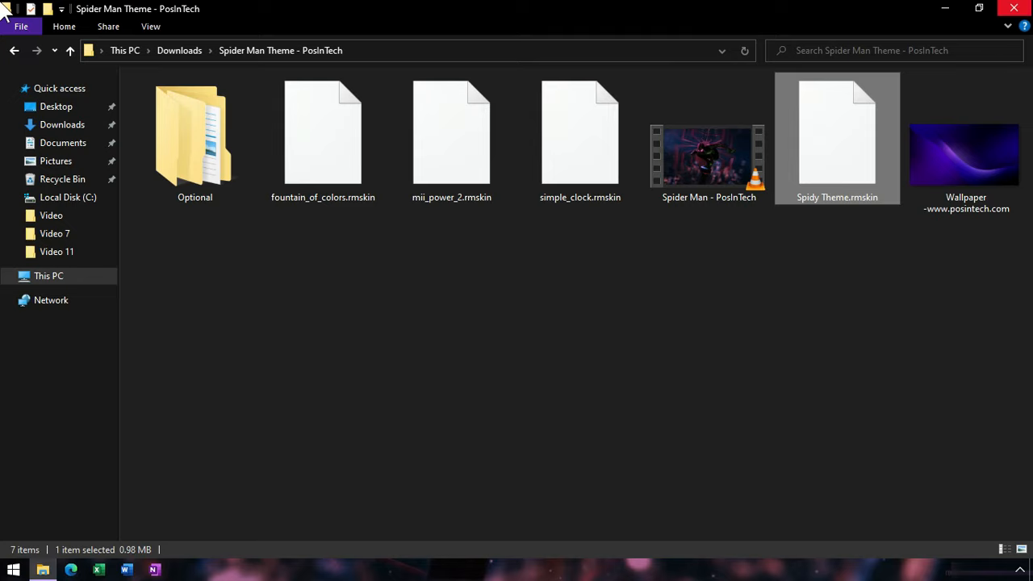
left_click(1013, 8)
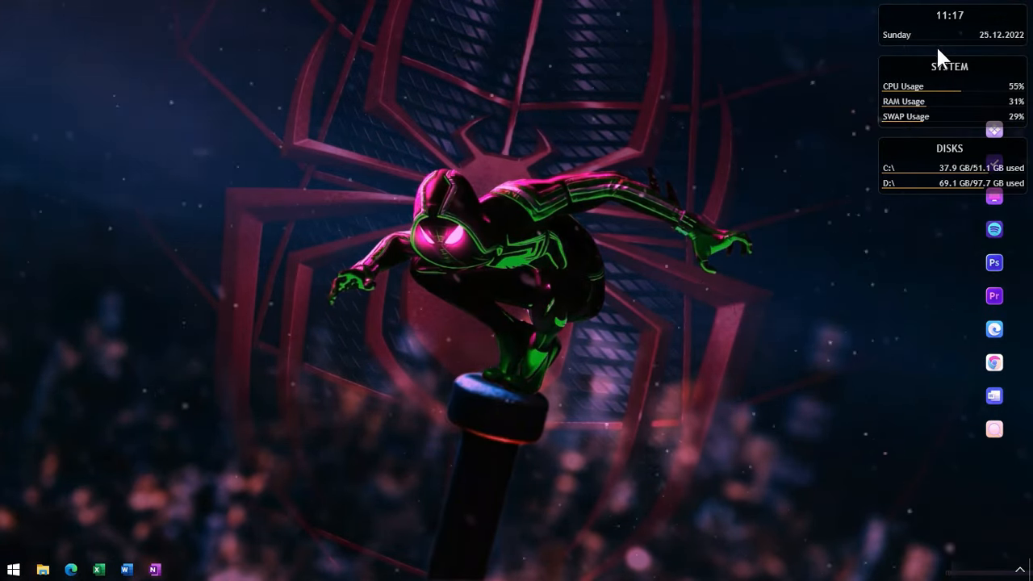
Unload the default illustro Clock, System and Disk skins from the desktop
right_click(913, 42)
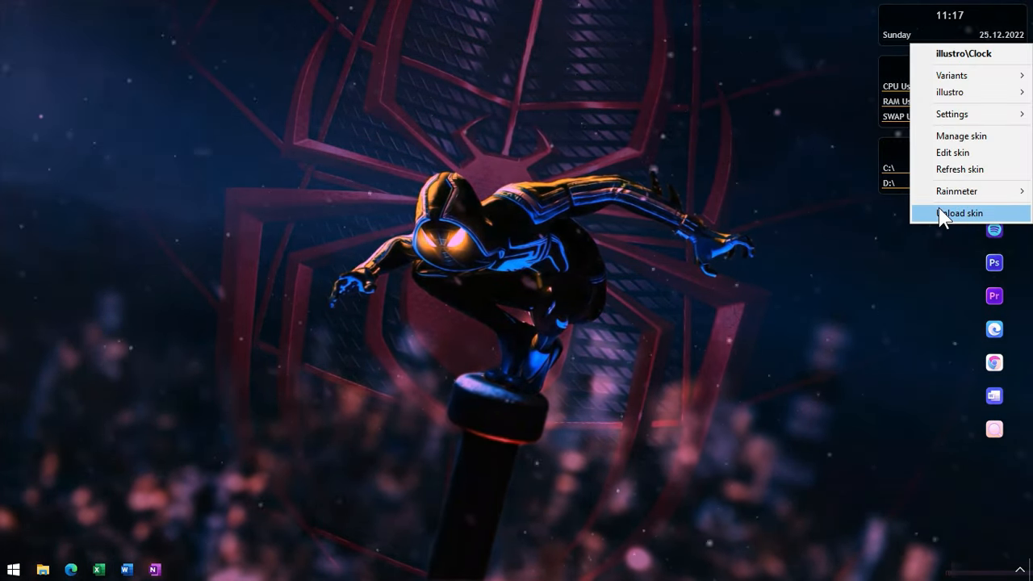
left_click(941, 215)
right_click(935, 95)
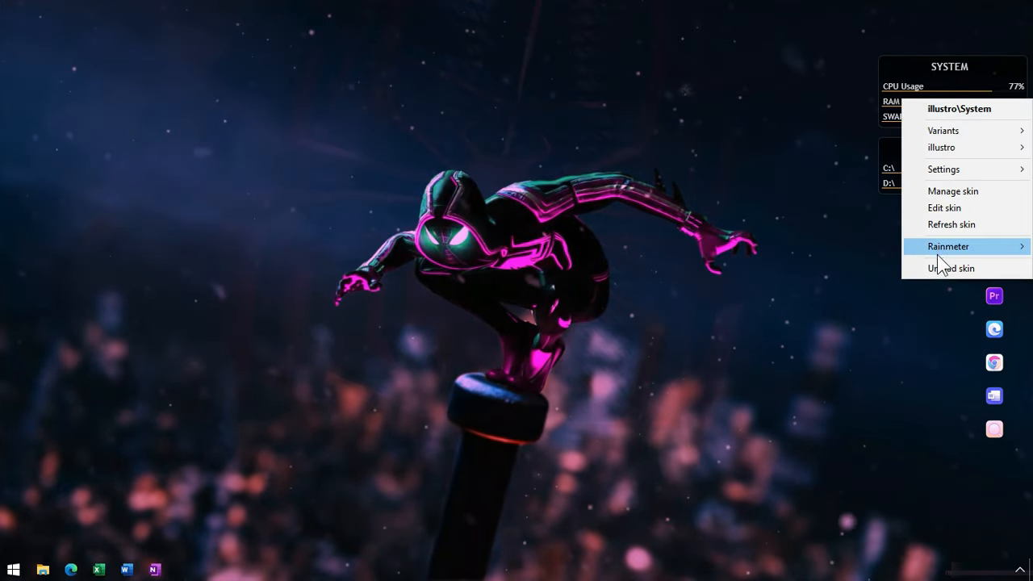
left_click(939, 266)
right_click(931, 145)
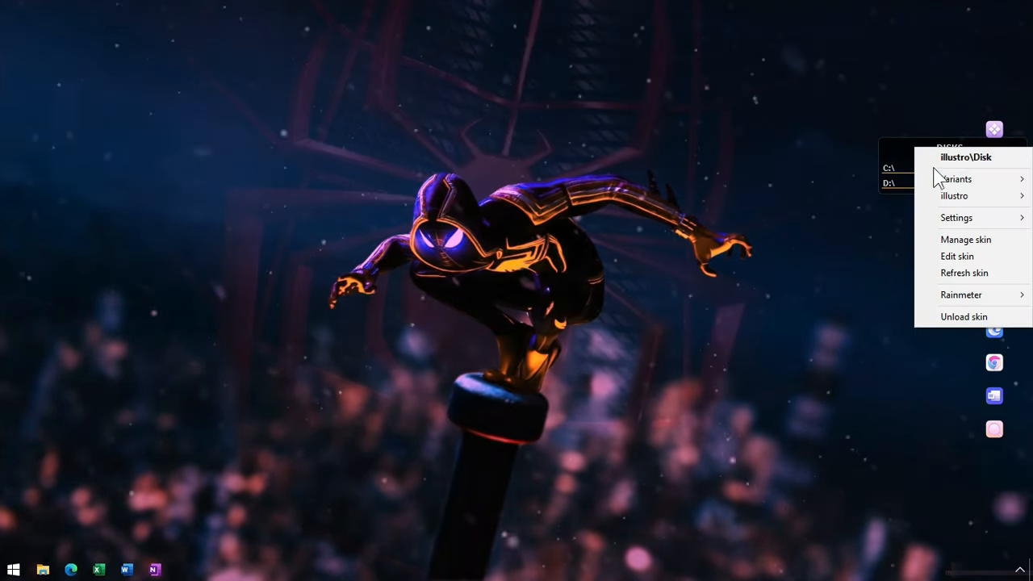
left_click(949, 317)
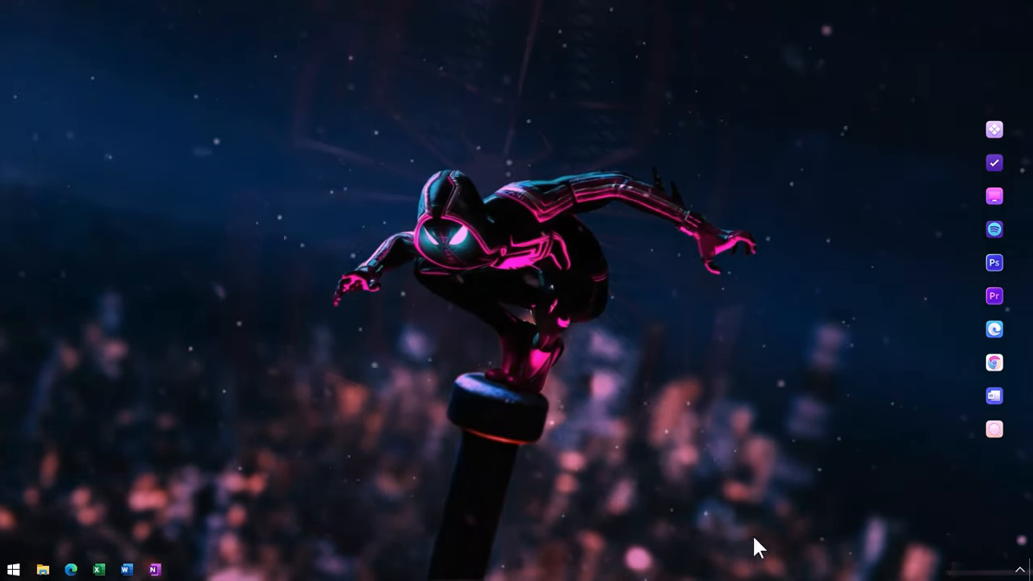
Open the Manage Rainmeter window and load Fountain of Colors.ini from the Fountain of Colors skin folder
left_click(1019, 569)
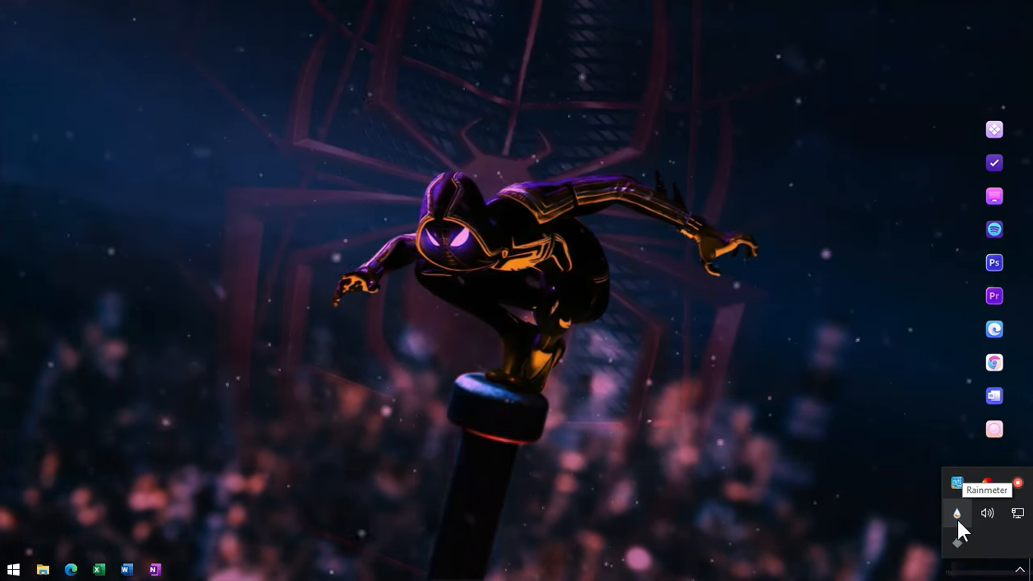
right_click(956, 516)
left_click(952, 317)
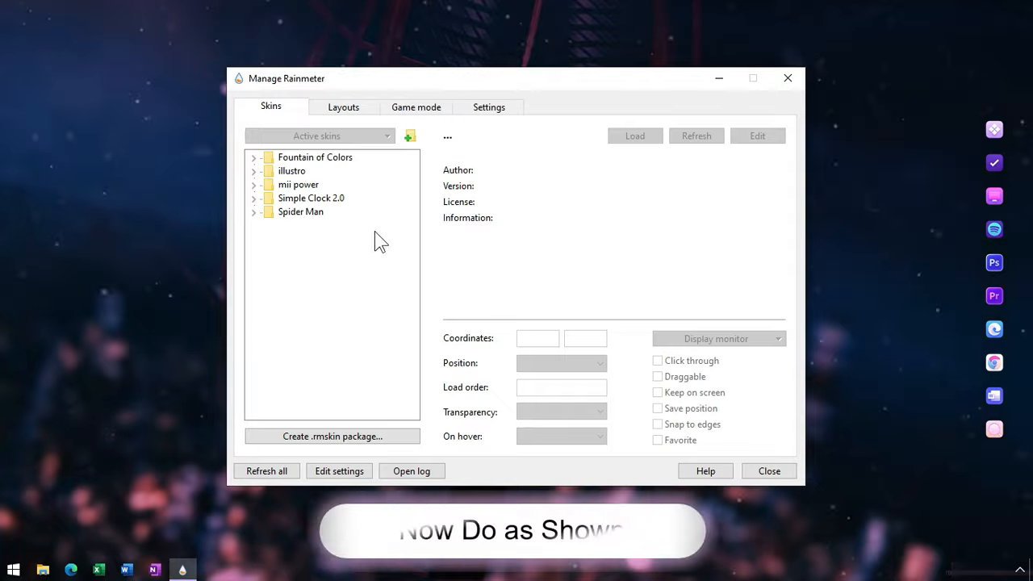
left_click(255, 159)
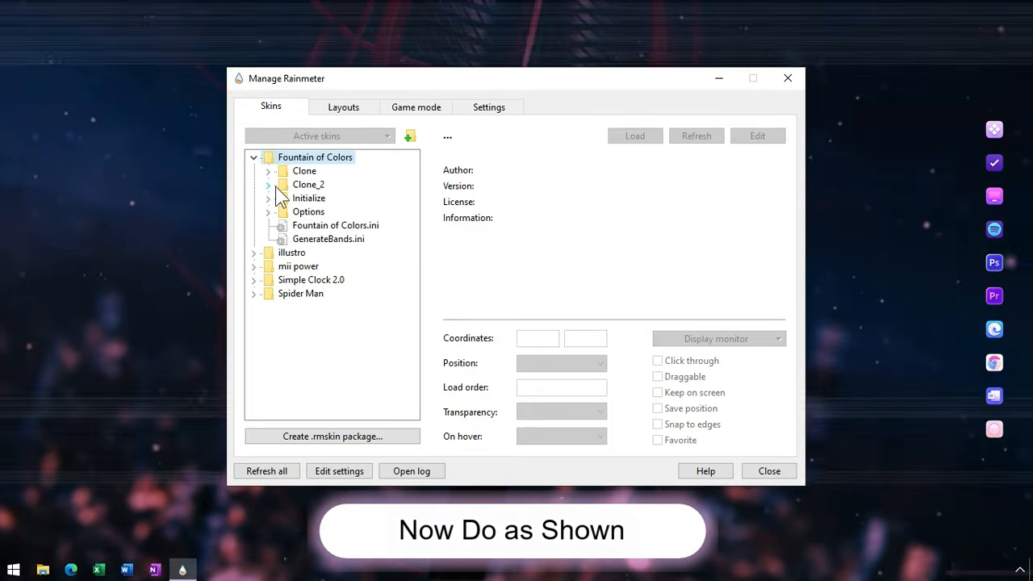
left_click(308, 227)
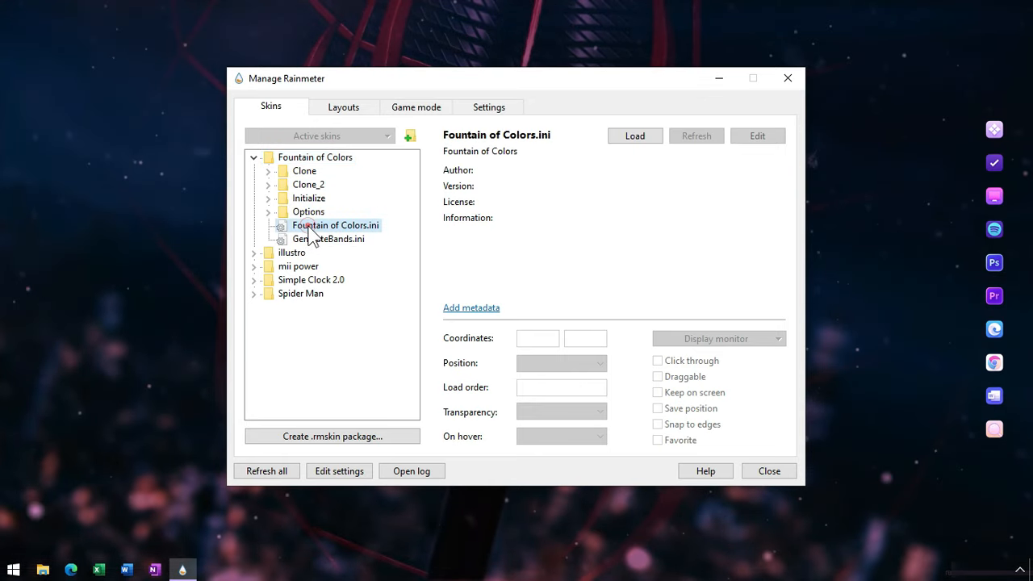
right_click(310, 228)
left_click(322, 235)
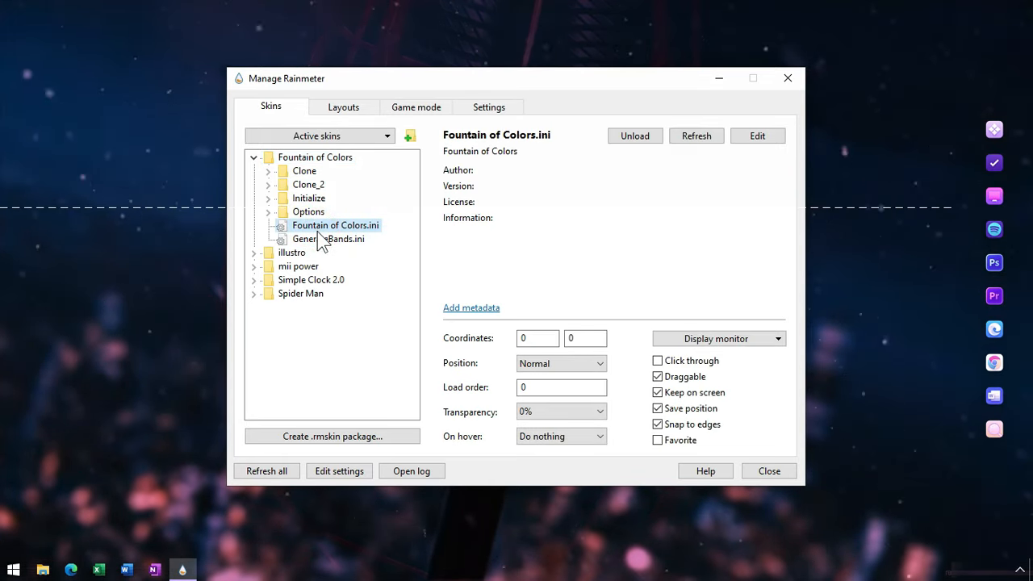
Move the Fountain of Colors visualizer down the desktop to about coordinates 0, 403, just above the taskbar
left_click(222, 209)
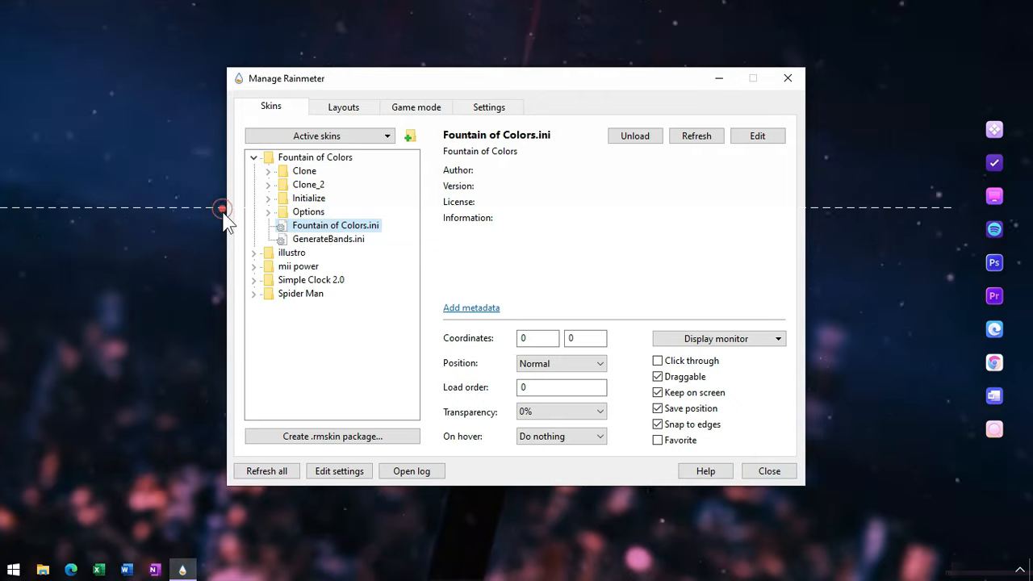
left_click_drag(217, 208, 213, 315)
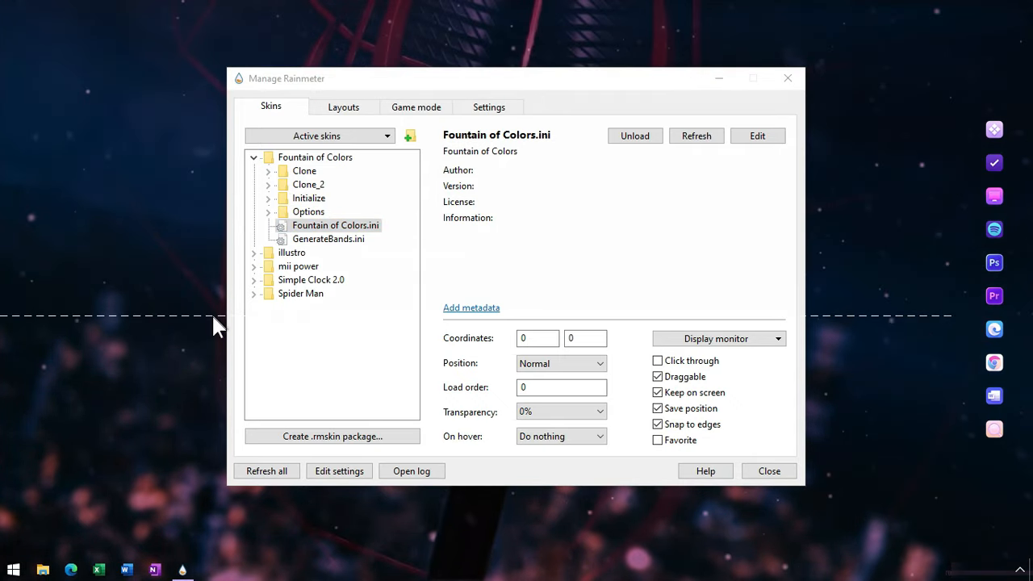
left_click_drag(211, 478, 208, 510)
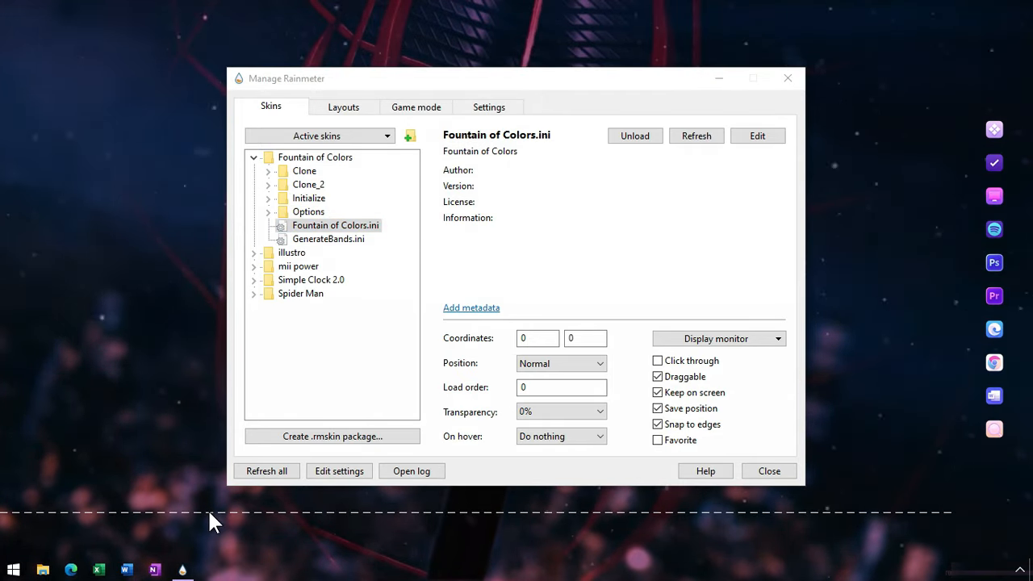
Load general.ini from the Options subfolder of the Fountain of Colors skin
left_click(272, 212)
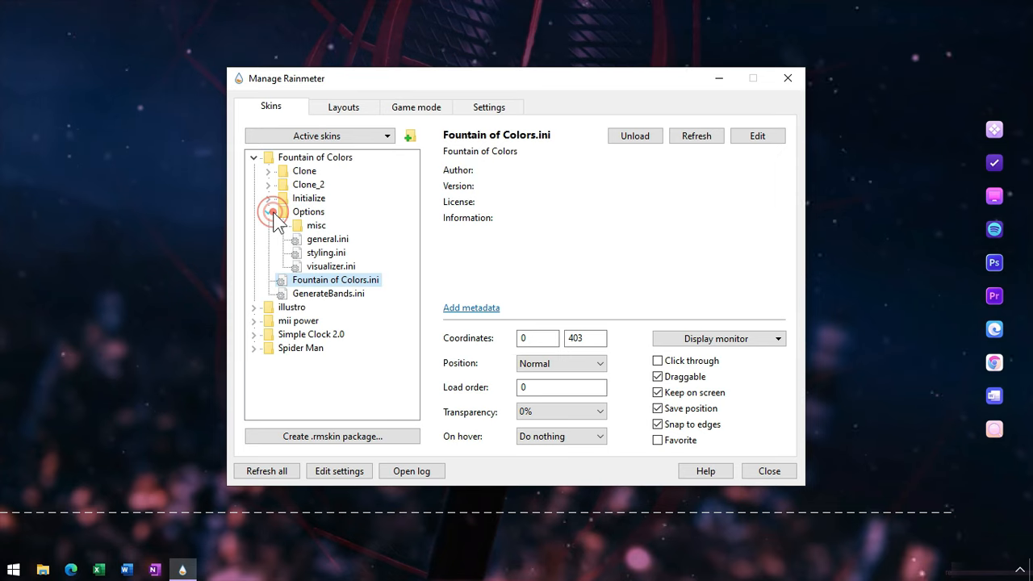
left_click(306, 253)
left_click(310, 239)
right_click(314, 242)
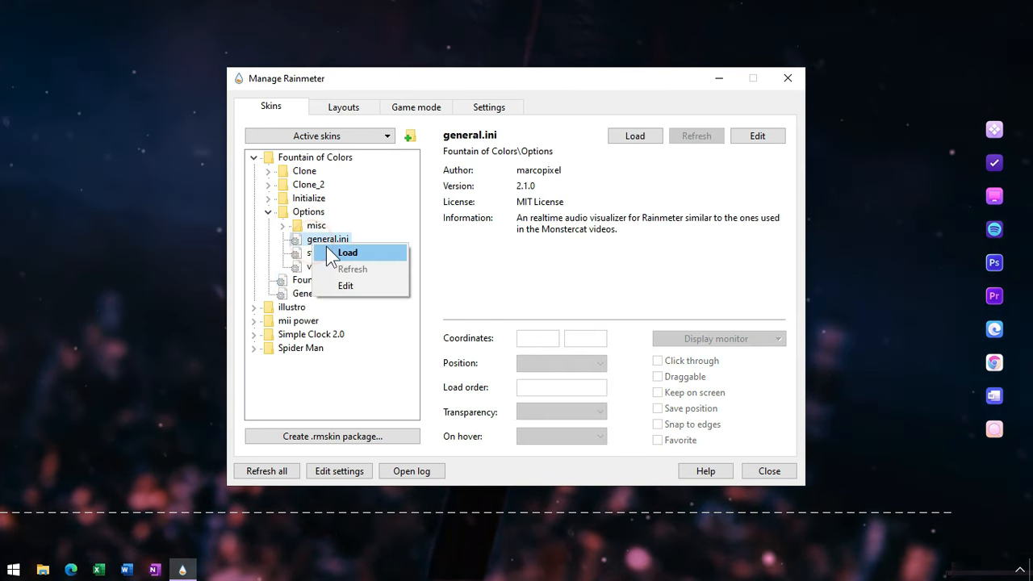
left_click(331, 252)
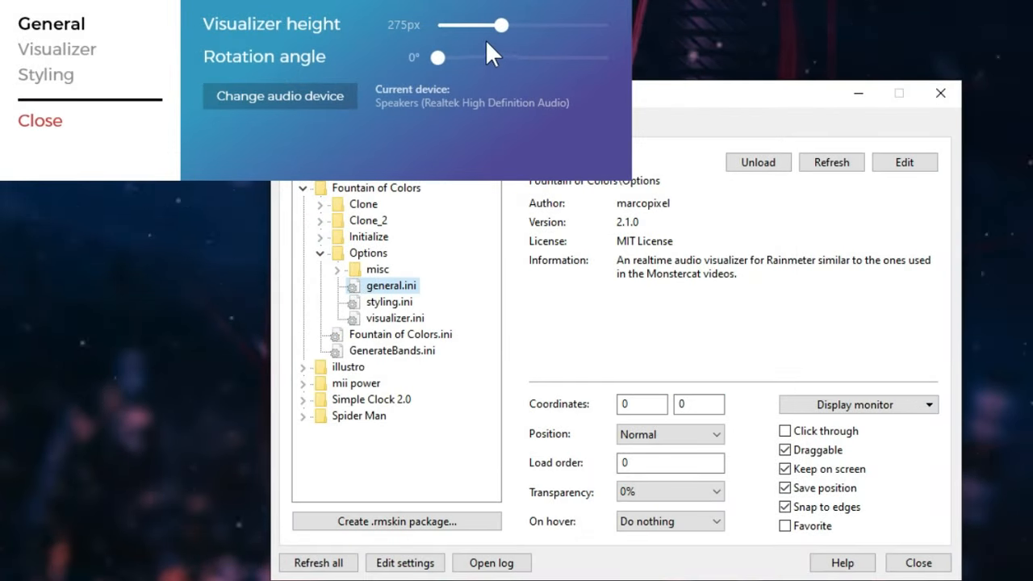
Set the Fountain of Colors visualizer height to about 273px and its rotation angle to about 76°
left_click_drag(501, 34, 507, 32)
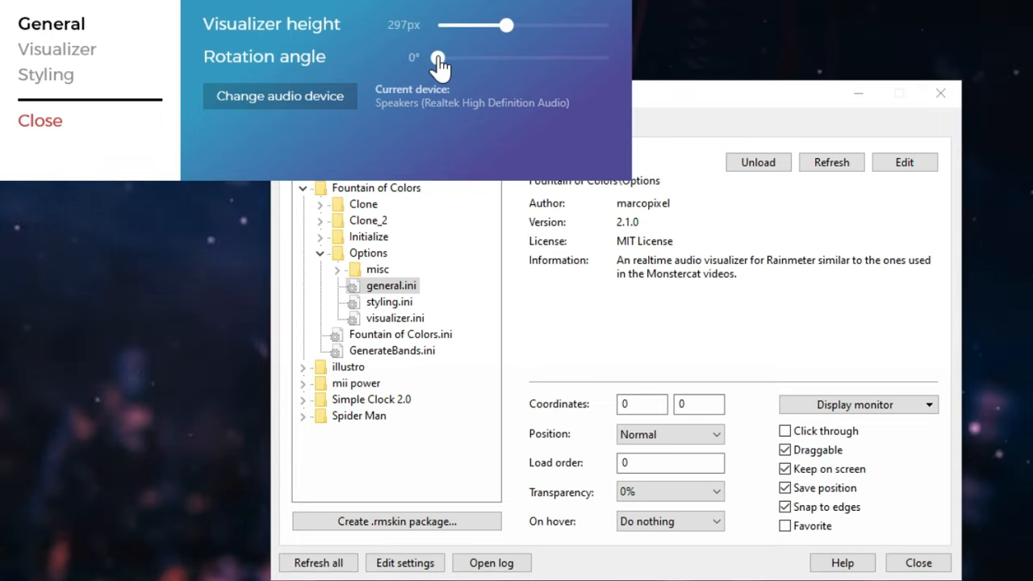
left_click_drag(440, 59, 474, 61)
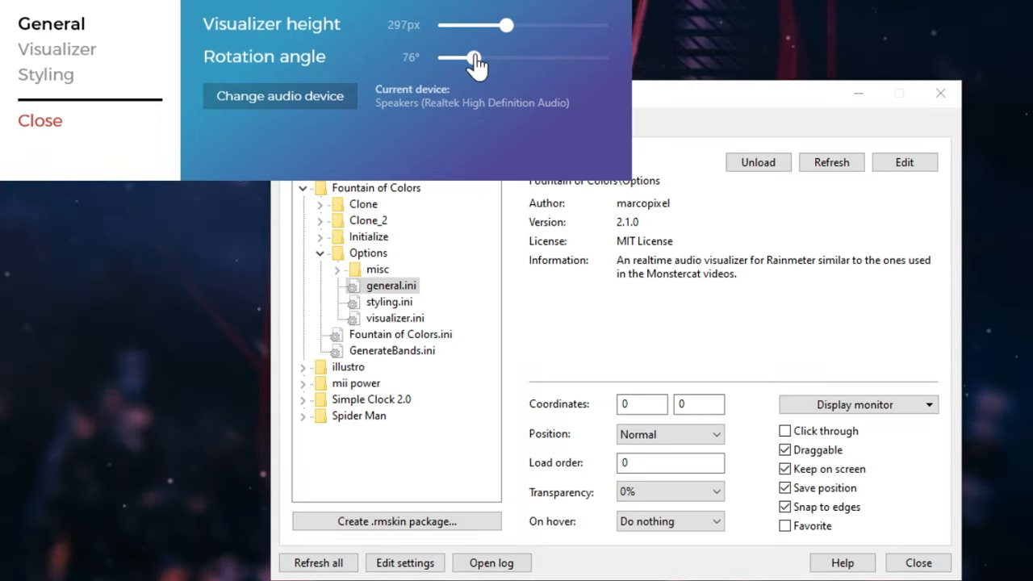
left_click_drag(505, 25, 503, 30)
left_click_drag(505, 36, 498, 38)
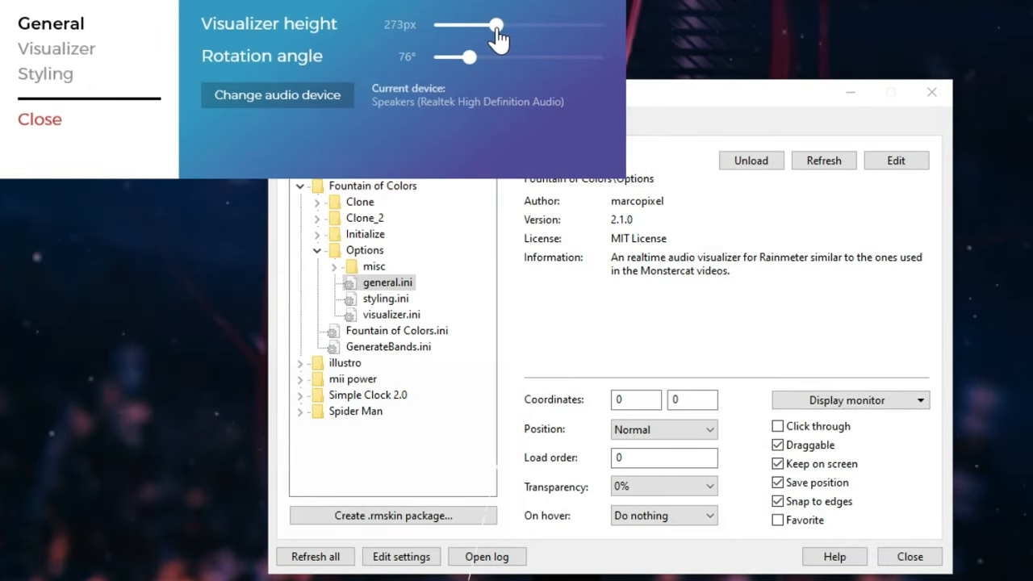
Go through the Visualizer options, set the skin color to pink in the Styling options and close the options skin
left_click(87, 56)
left_click(288, 17)
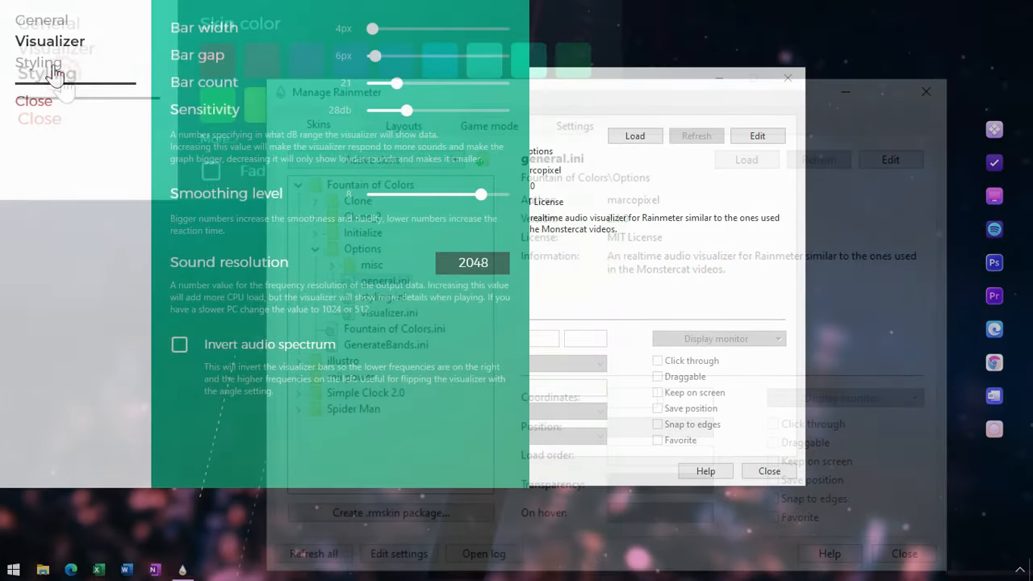
left_click(54, 71)
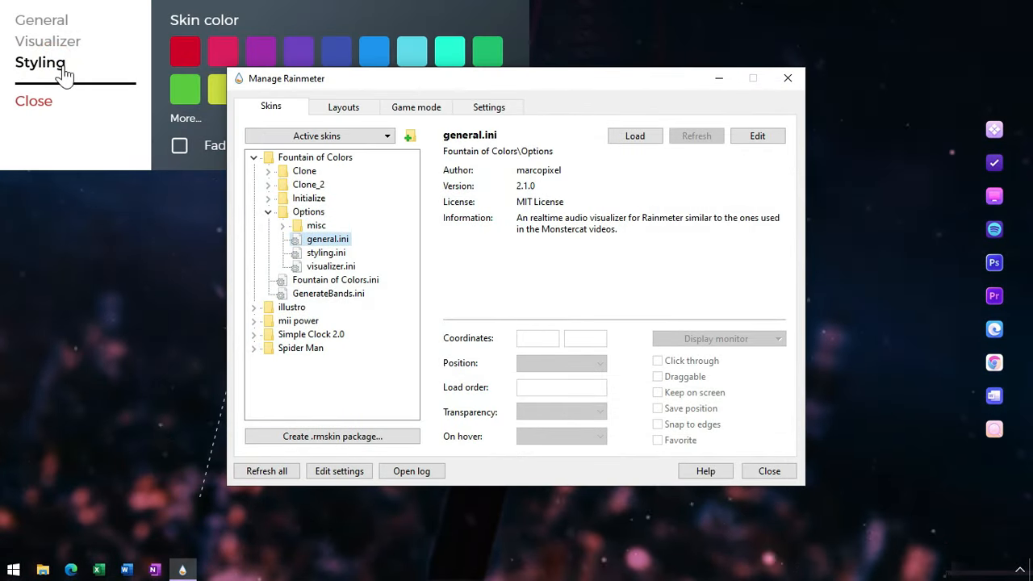
left_click(211, 54)
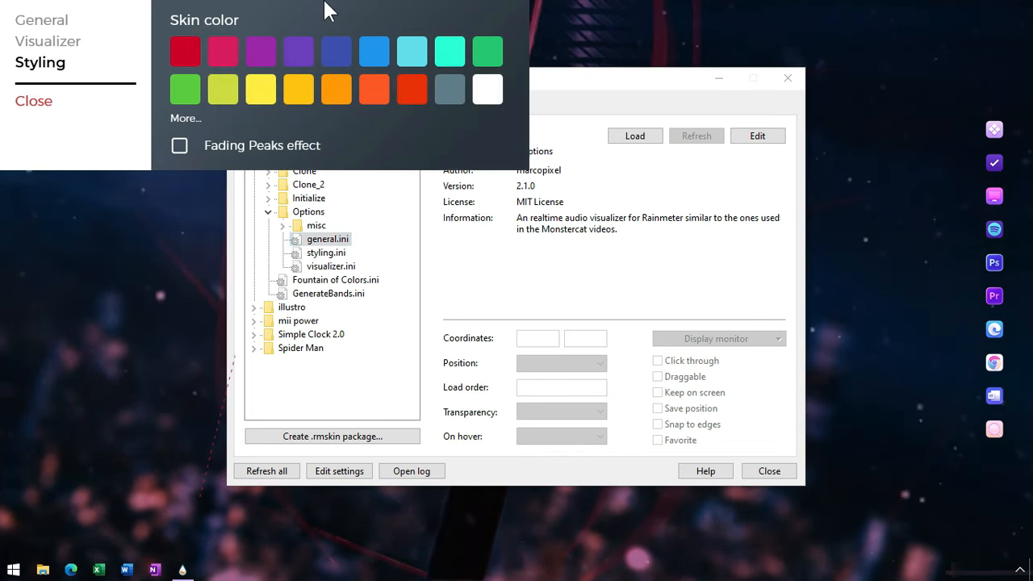
left_click(43, 103)
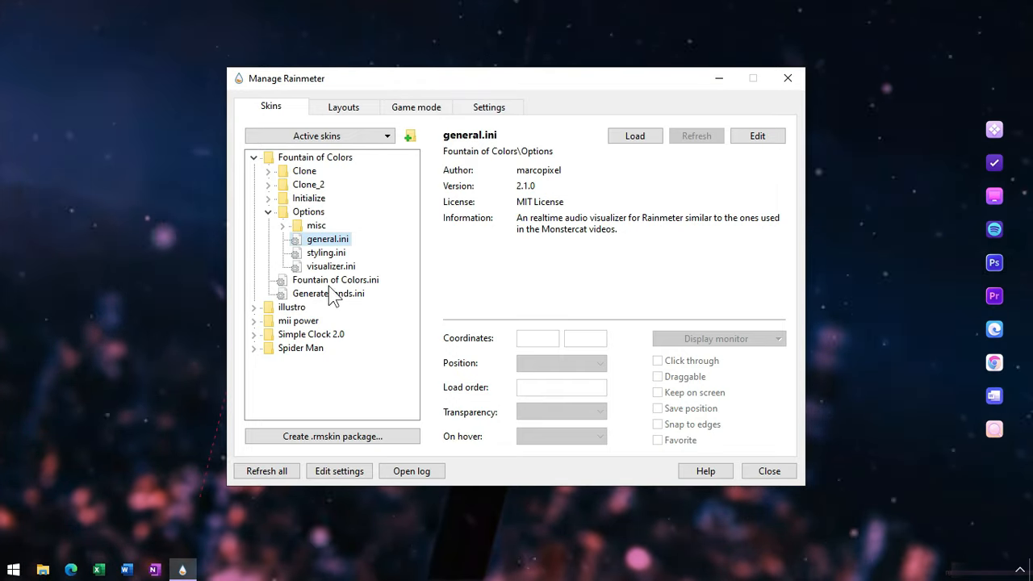
Set the coordinates of the Fountain of Colors.ini skin to 296, 514
left_click(339, 282)
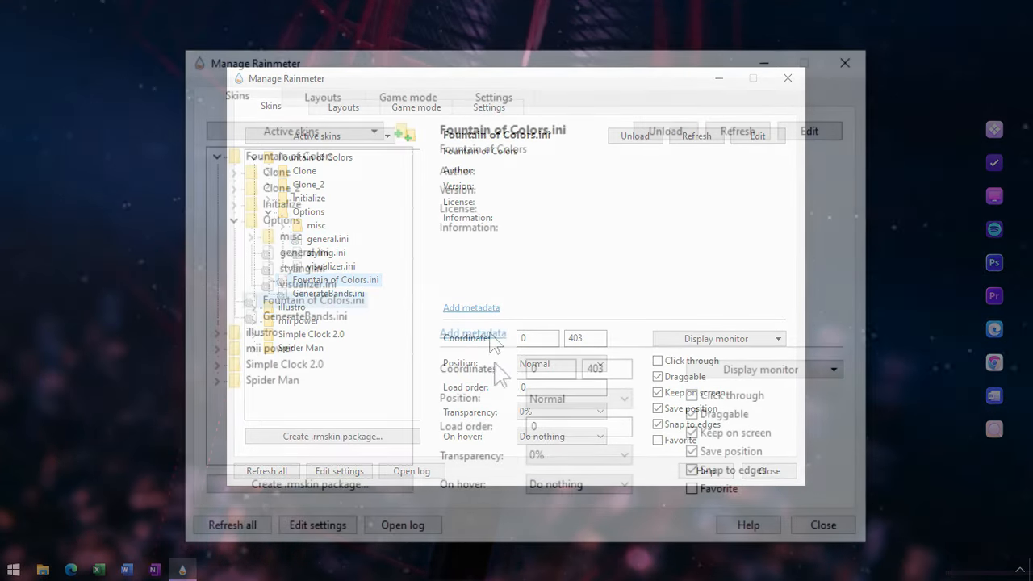
double_click(536, 369)
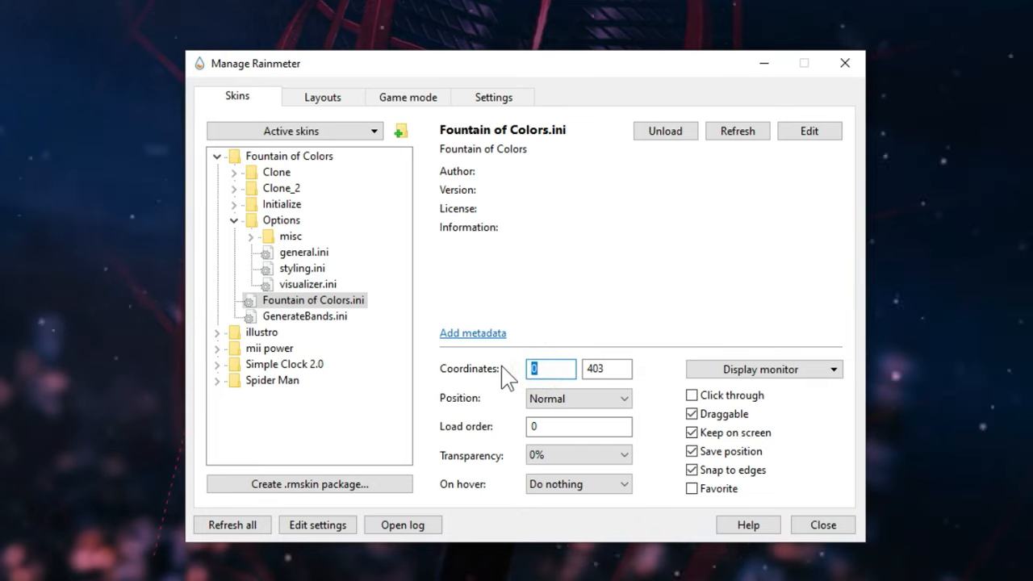
type("296")
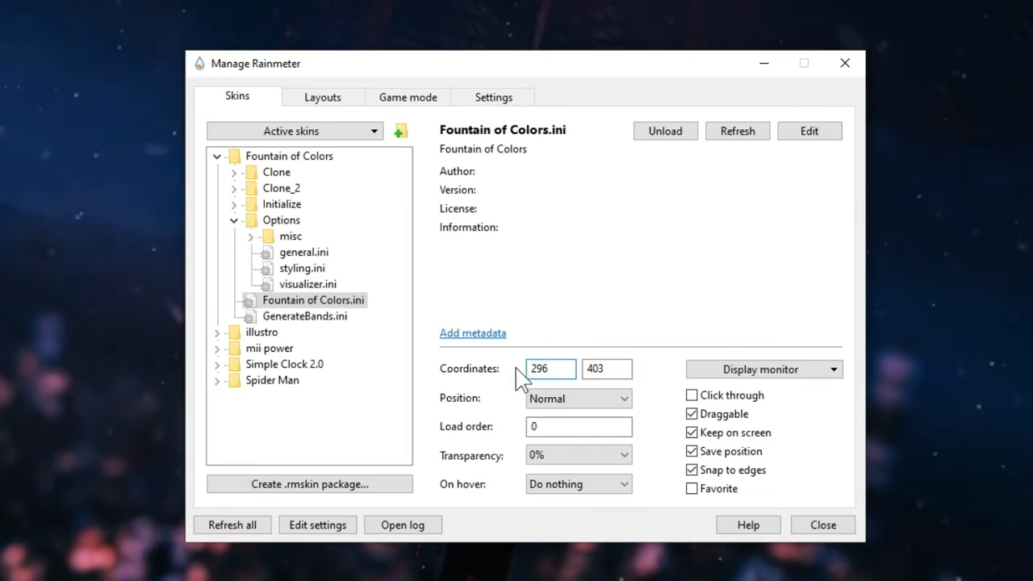
double_click(601, 369)
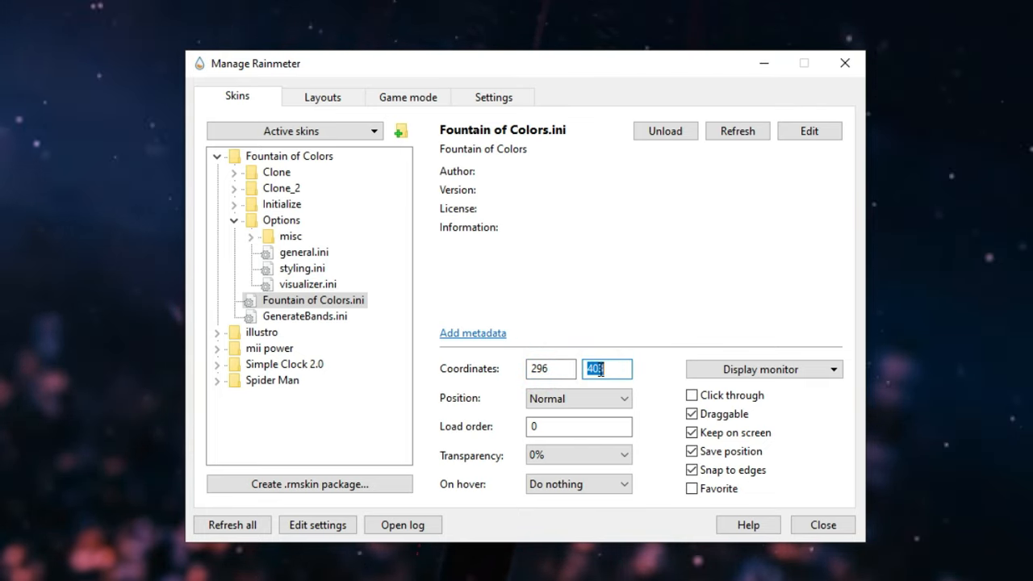
type("514")
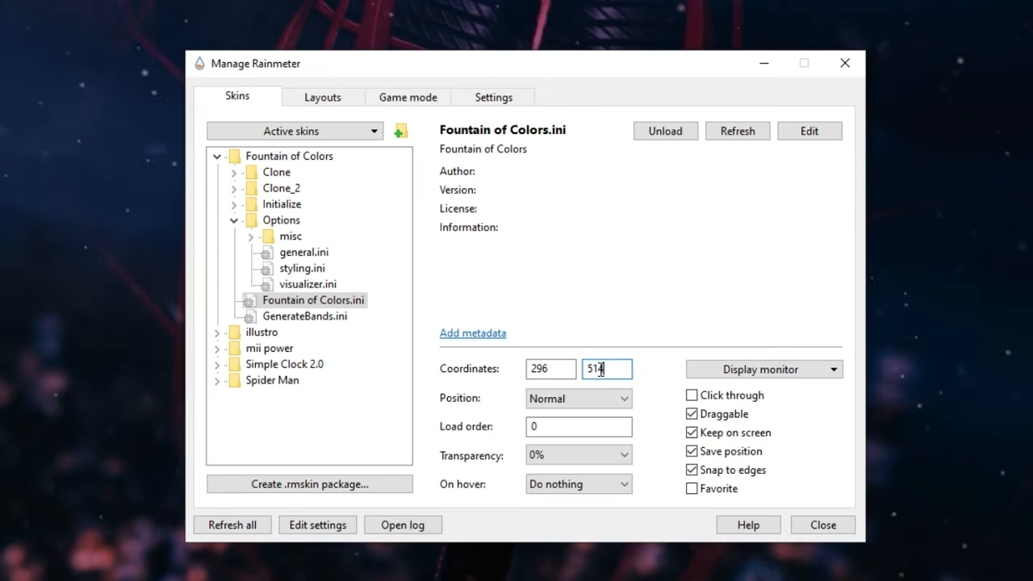
Set Fountain of Colors.ini to the On desktop position with 40% transparency and enable Click through
left_click(578, 399)
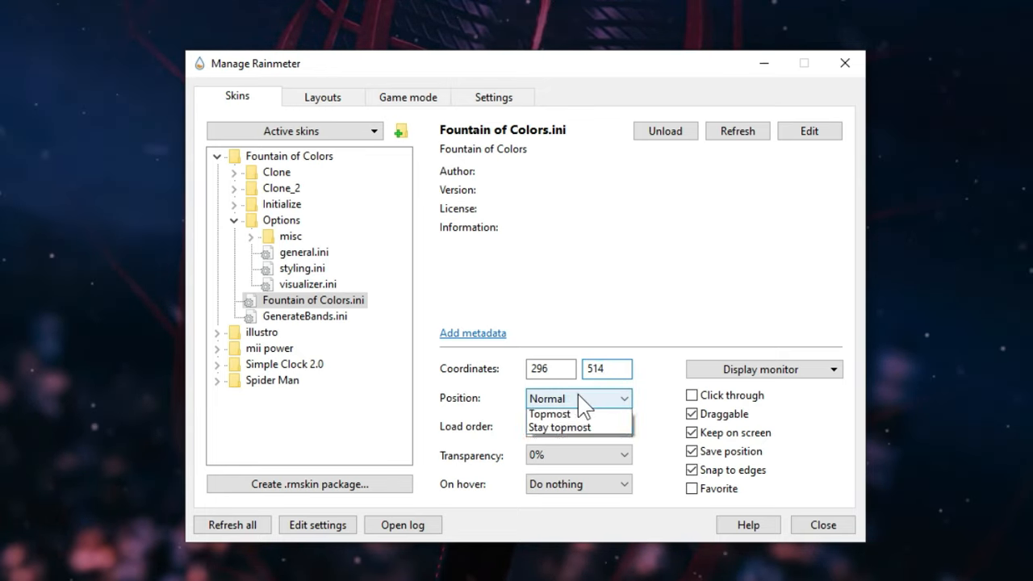
left_click(573, 416)
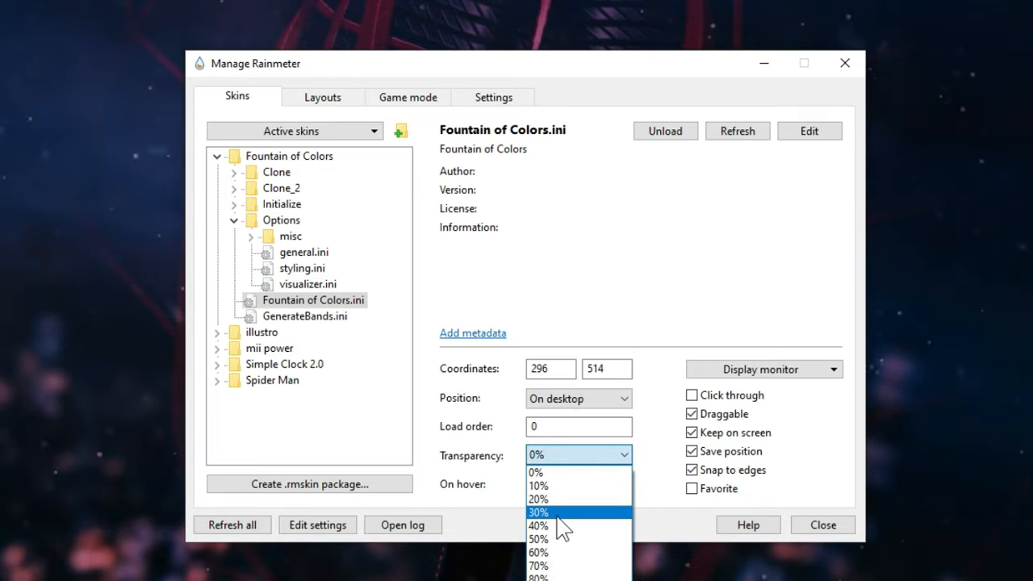
left_click(554, 524)
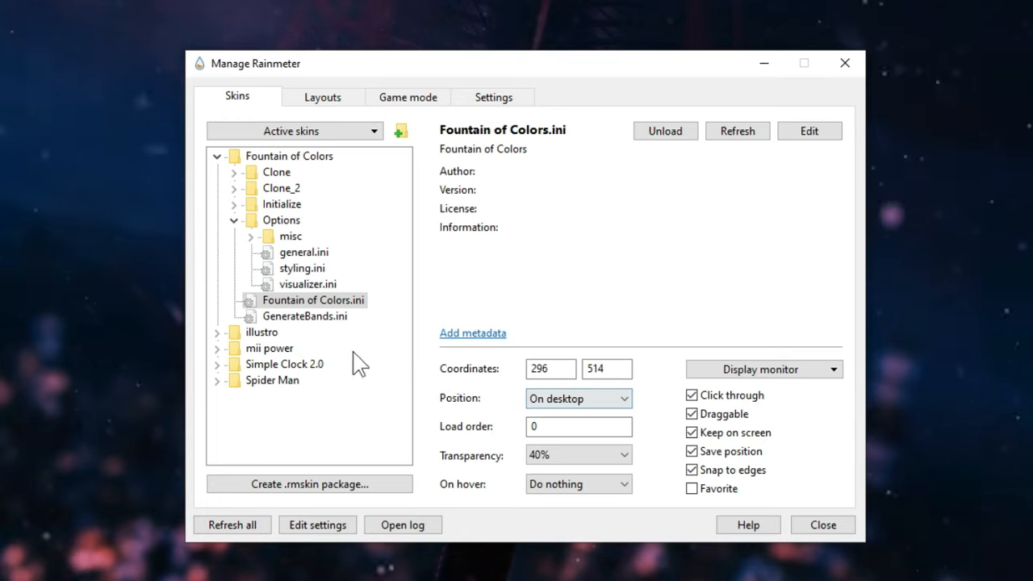
Collapse the Fountain of Colors folder and load W.ini from the power subfolder of mii power
left_click(216, 156)
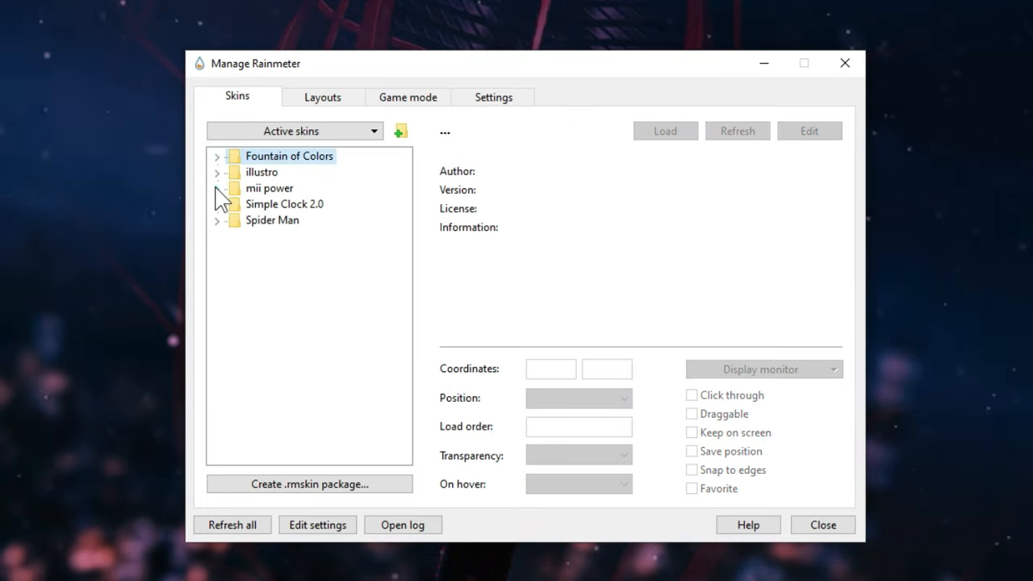
left_click(217, 189)
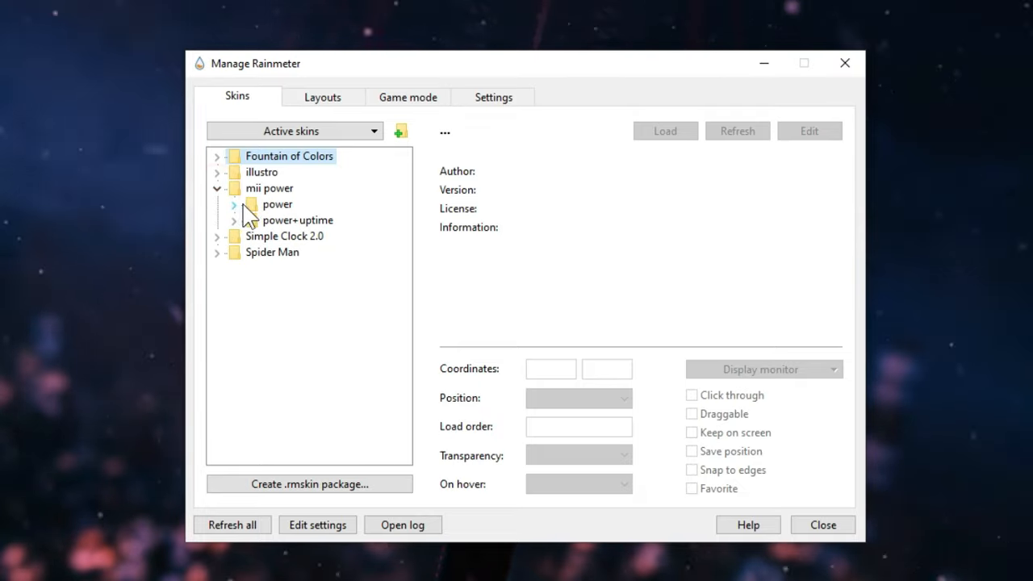
left_click(233, 205)
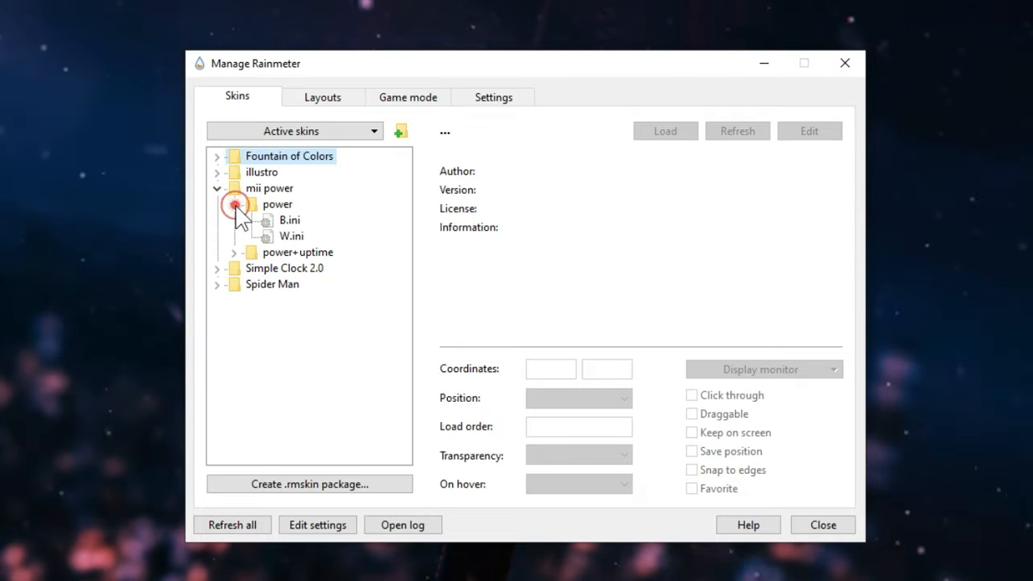
left_click(283, 238)
right_click(283, 242)
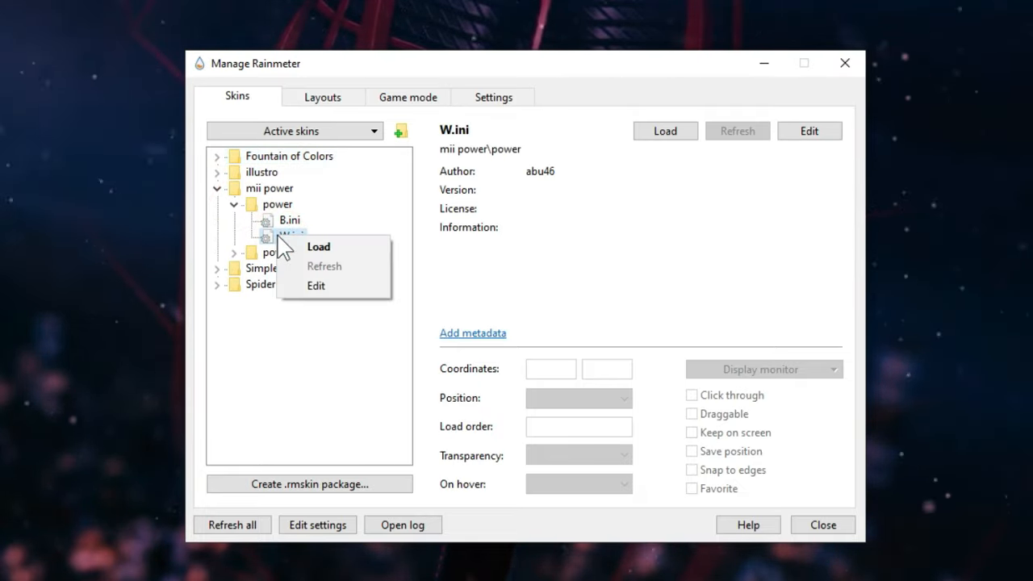
left_click(315, 246)
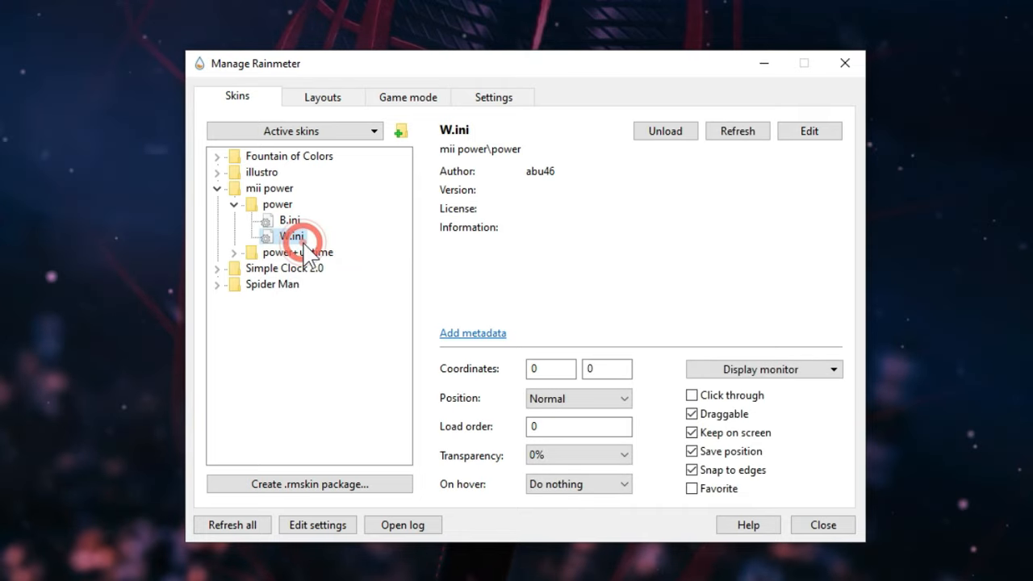
Place the mii power W.ini skin at coordinates 51, 567 with its position set to On desktop
left_click(534, 368)
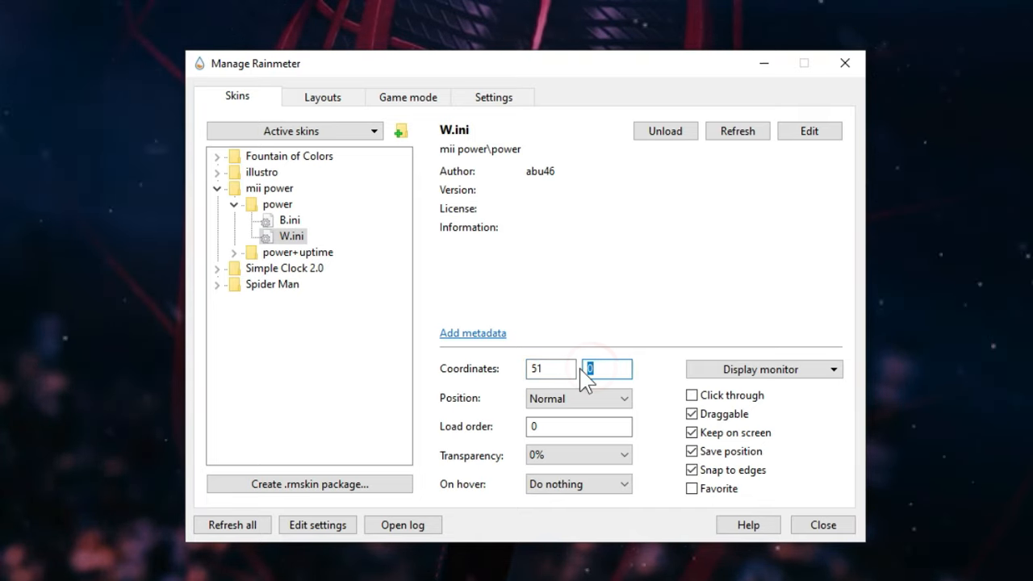
type("567")
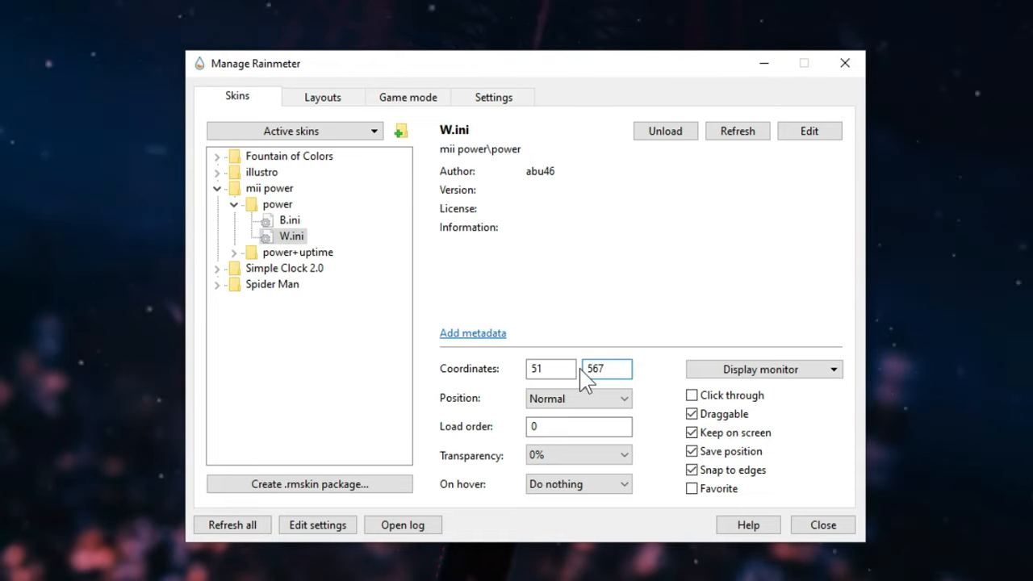
left_click(589, 395)
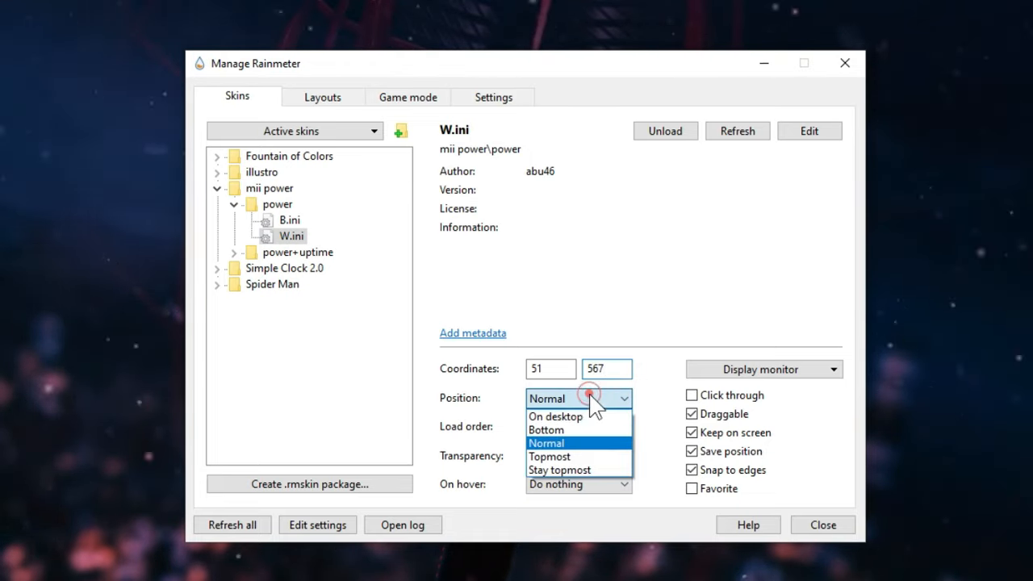
left_click(563, 417)
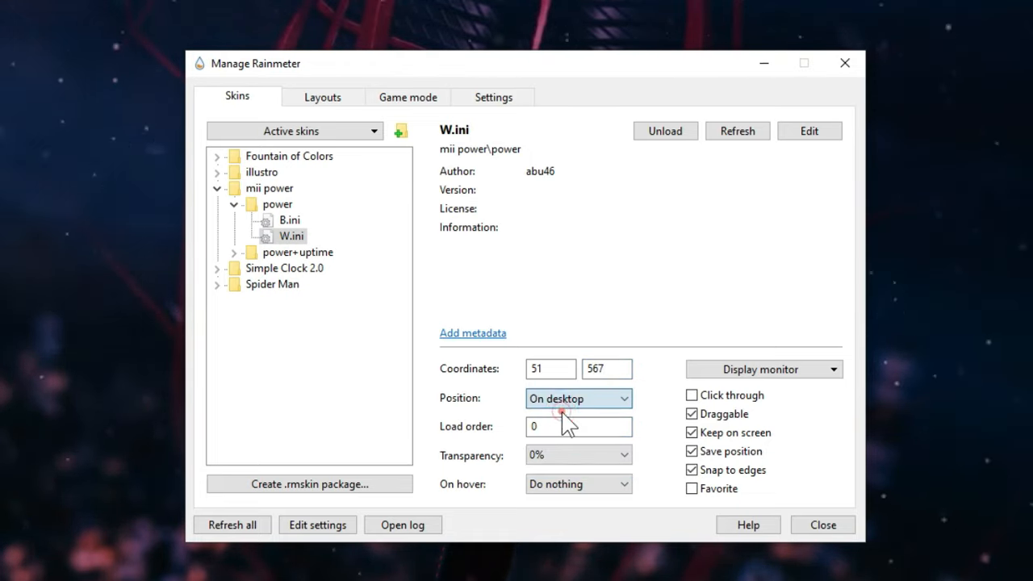
Enable Click through for the W.ini power skin and set its transparency to 60%
left_click(692, 395)
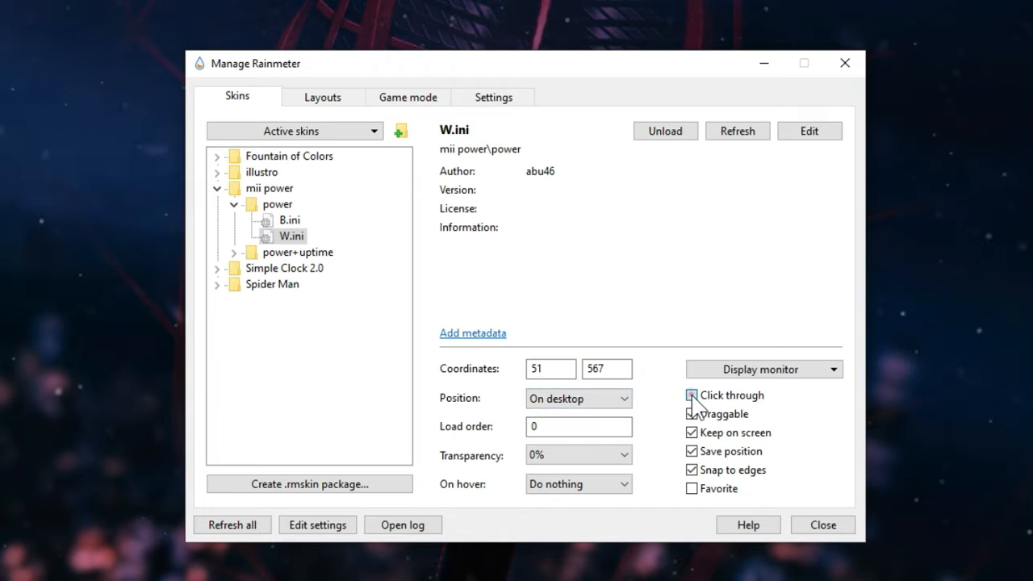
left_click(601, 456)
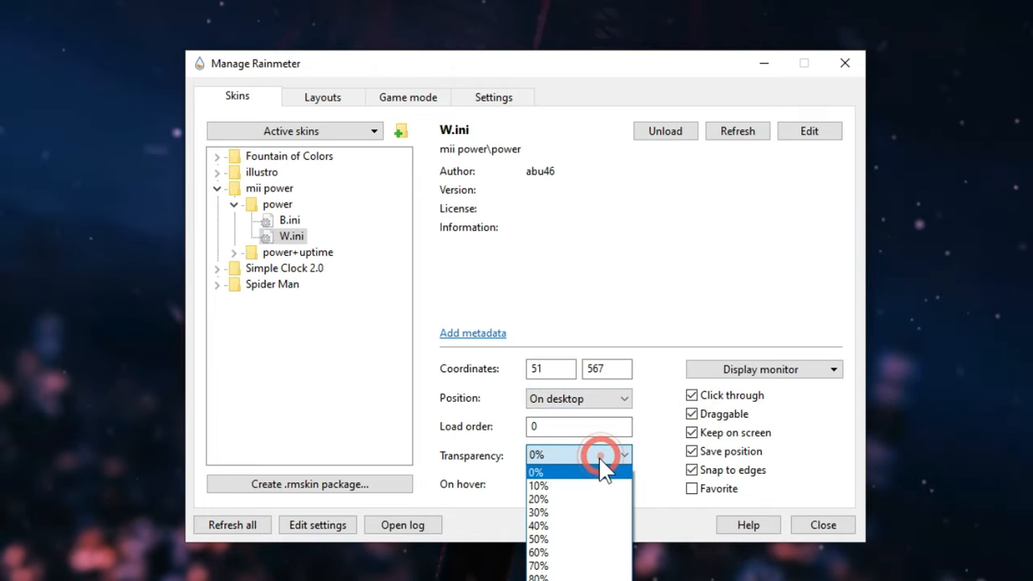
left_click(573, 552)
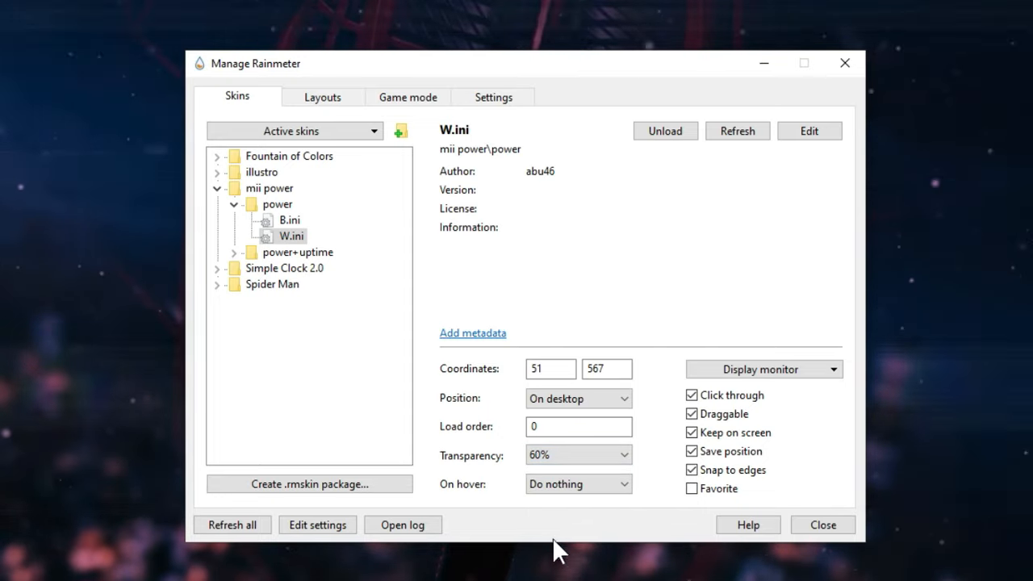
Collapse the mii power folder and load clock.ini from the Classic Version folder of Simple Clock 2.0
left_click(216, 187)
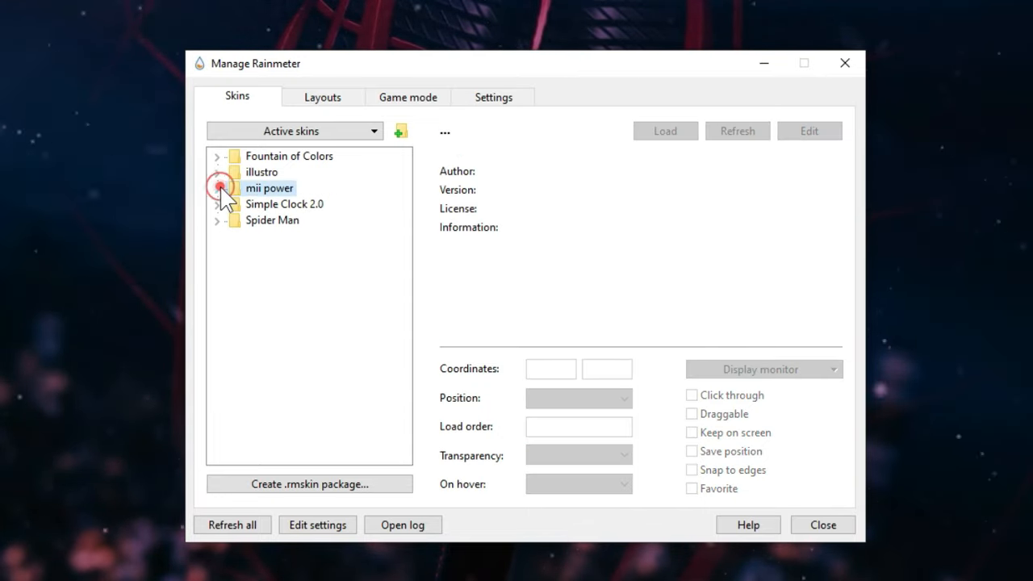
left_click(217, 205)
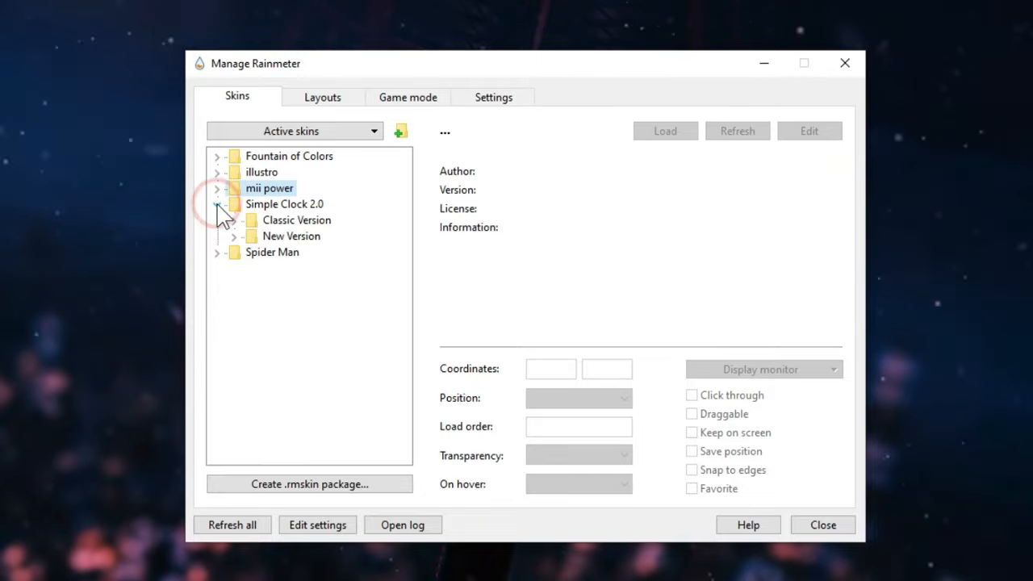
left_click(274, 235)
right_click(273, 237)
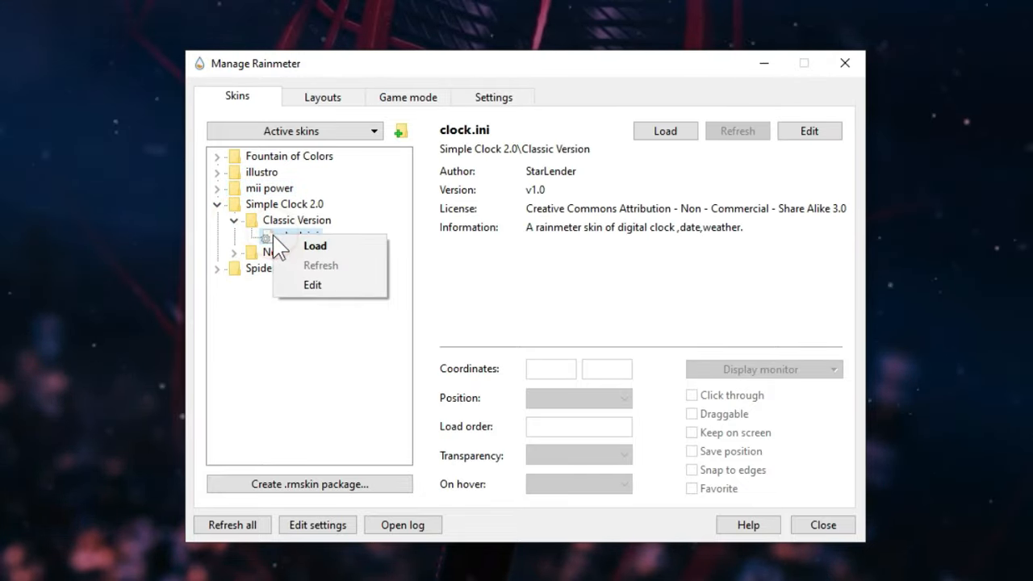
left_click(311, 246)
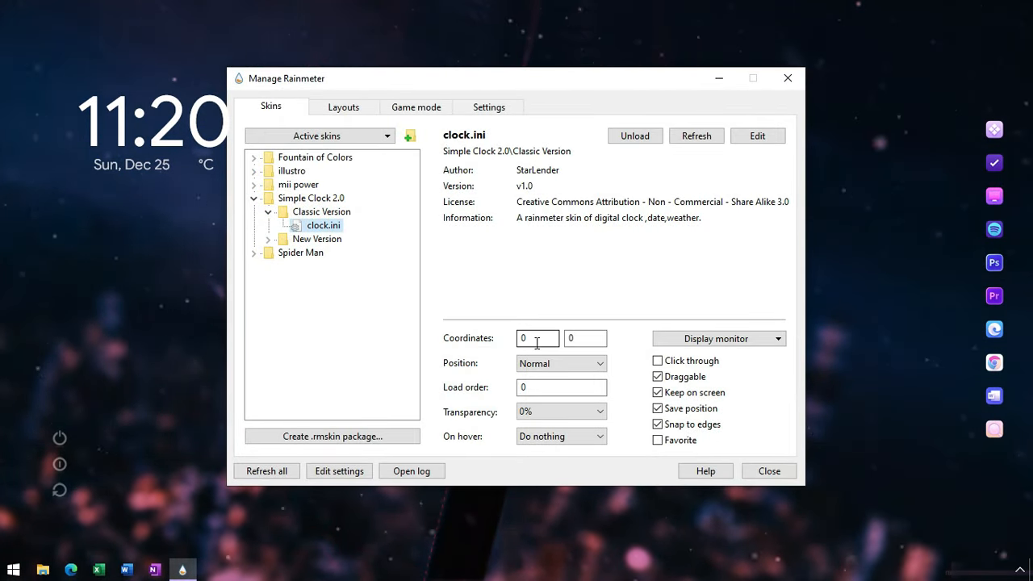
Set the vertical coordinate of the Simple Clock clock.ini skin to 470 and its position to On desktop
left_click(572, 339)
double_click(569, 339)
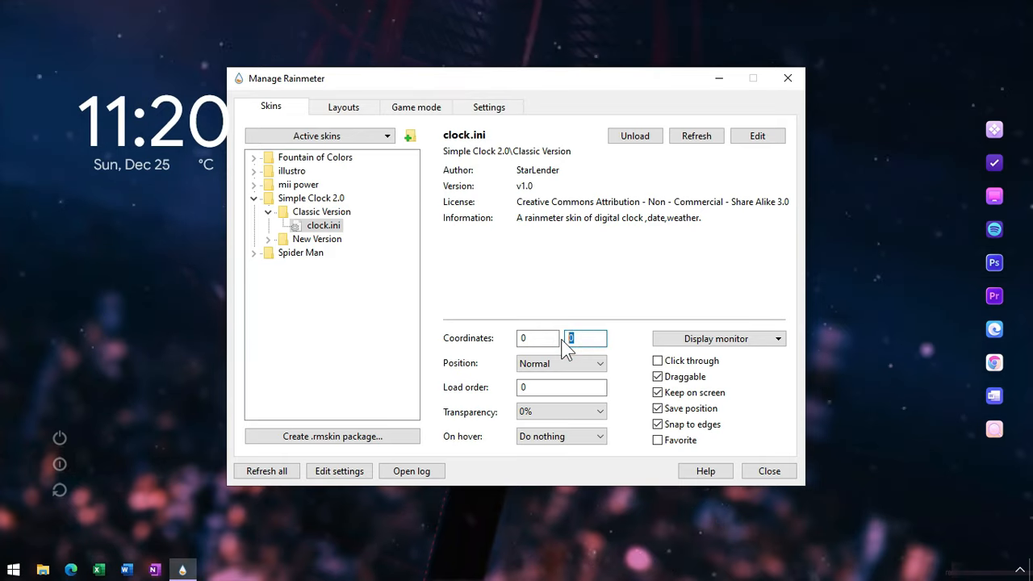
type("470")
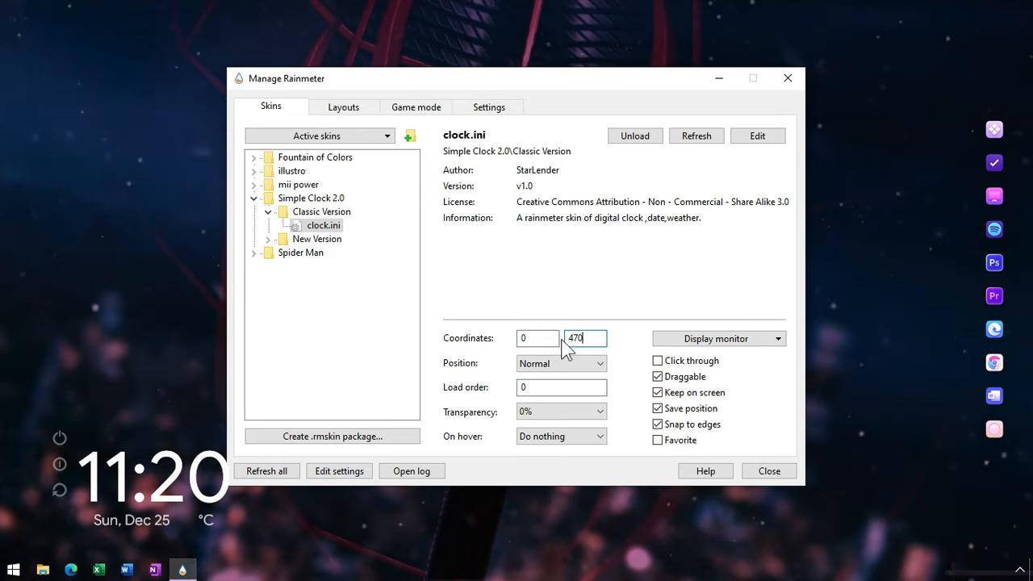
left_click(577, 365)
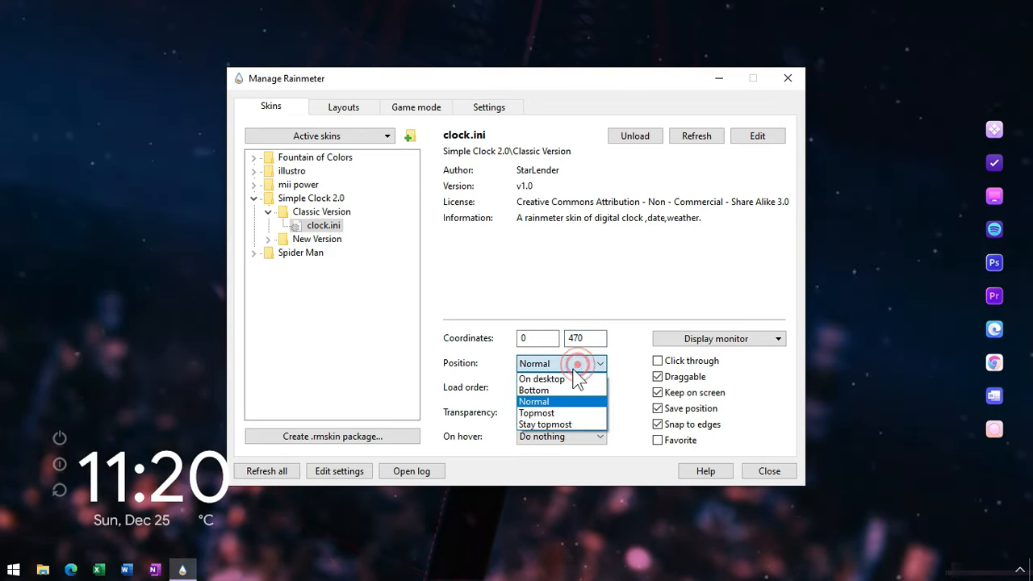
left_click(555, 376)
Set the clock.ini skin's transparency to 60% and enable Click through for it
left_click(557, 410)
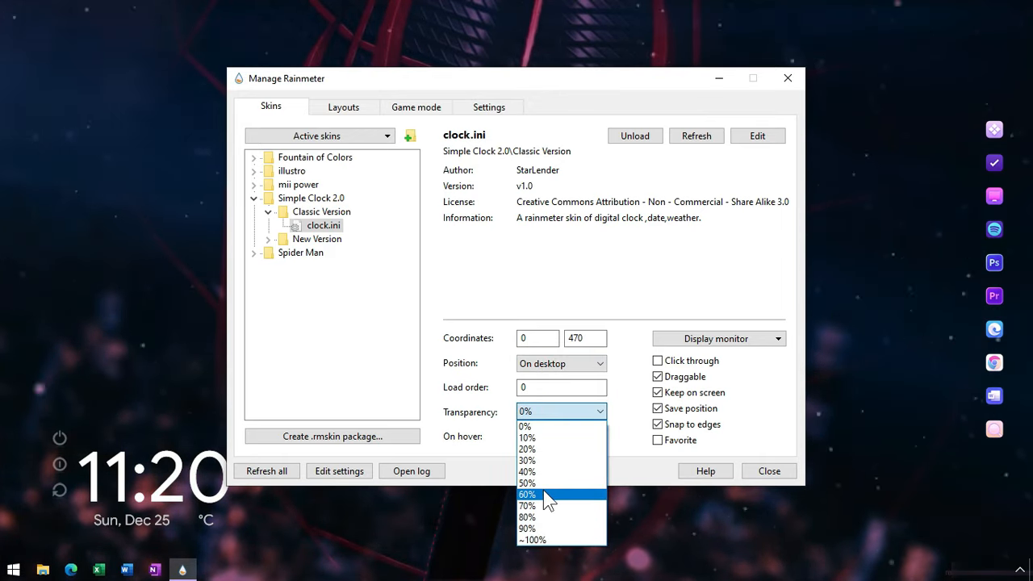
left_click(543, 492)
left_click(657, 360)
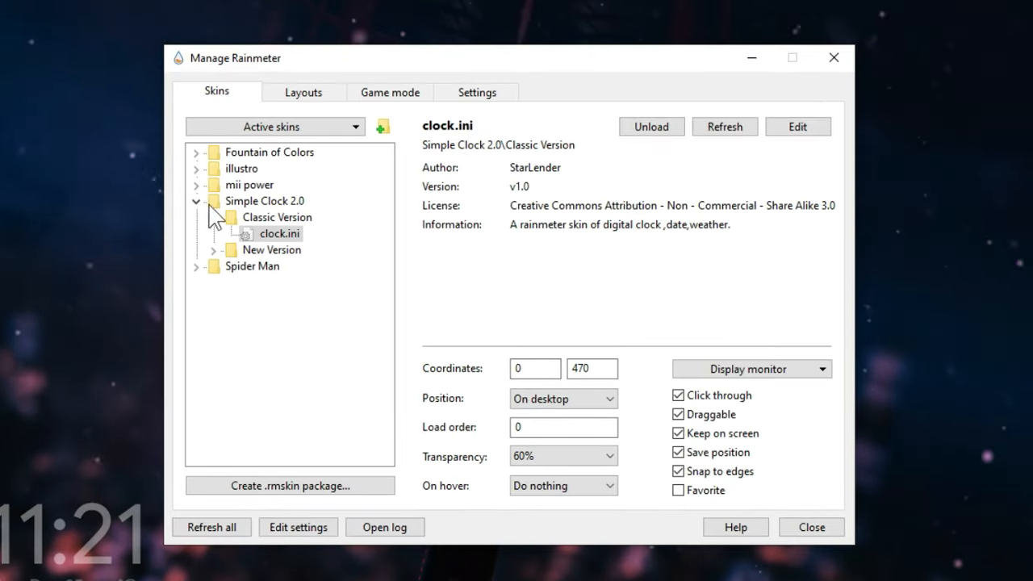
Collapse the Simple Clock 2.0 folder and load Music Info.ini from the Music Info folder of Spider Man
left_click(253, 197)
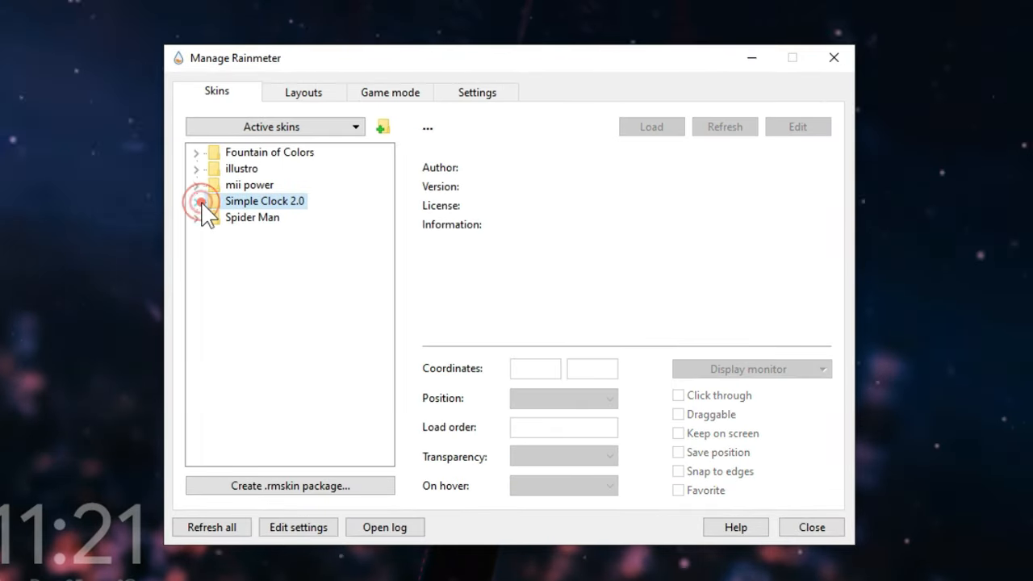
left_click(197, 218)
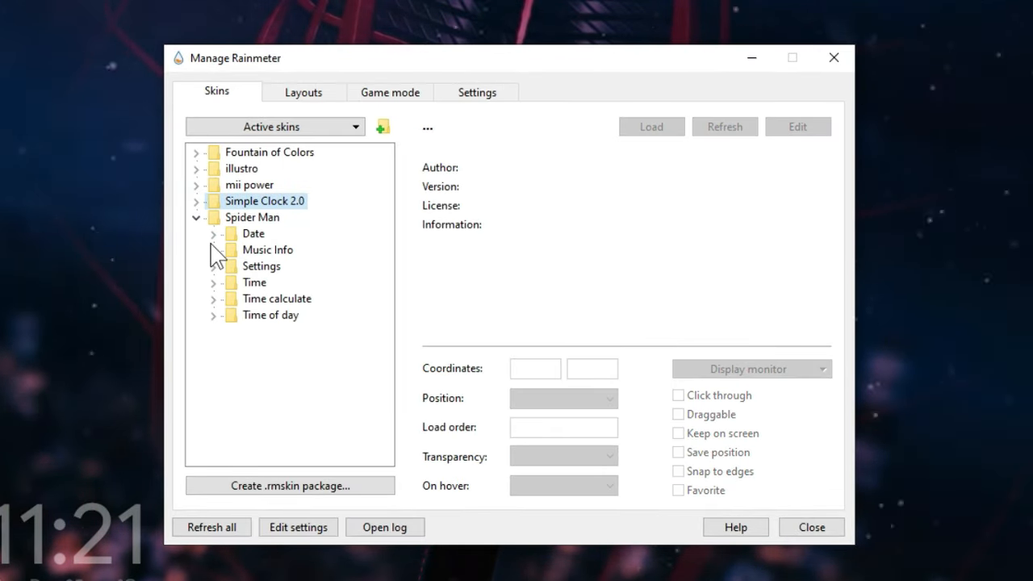
left_click(212, 250)
right_click(257, 266)
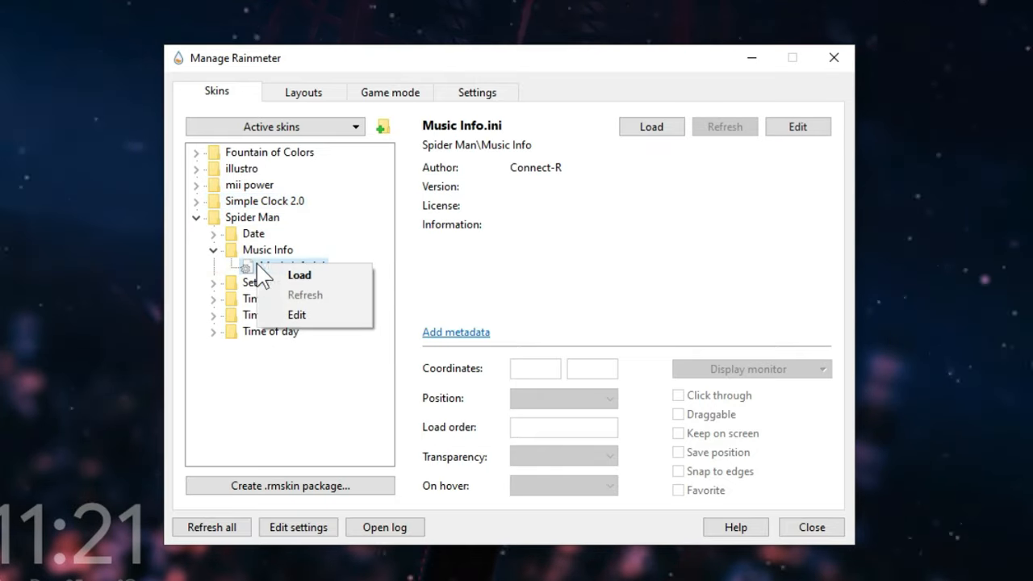
left_click(269, 274)
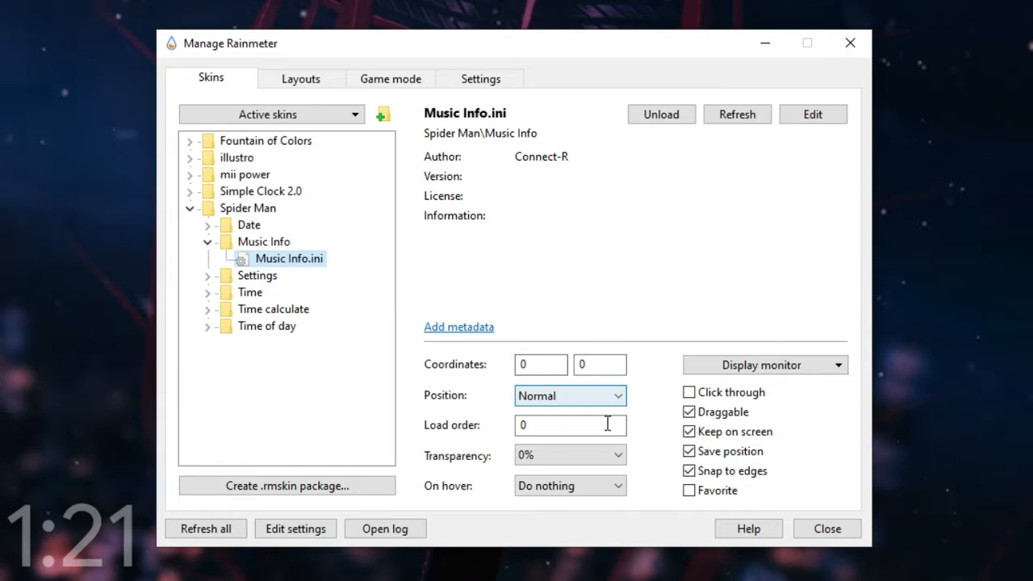
Configure the Music Info.ini skin with 30% transparency, vertical coordinate 16, Click through enabled and position On desktop
left_click(606, 454)
left_click(574, 515)
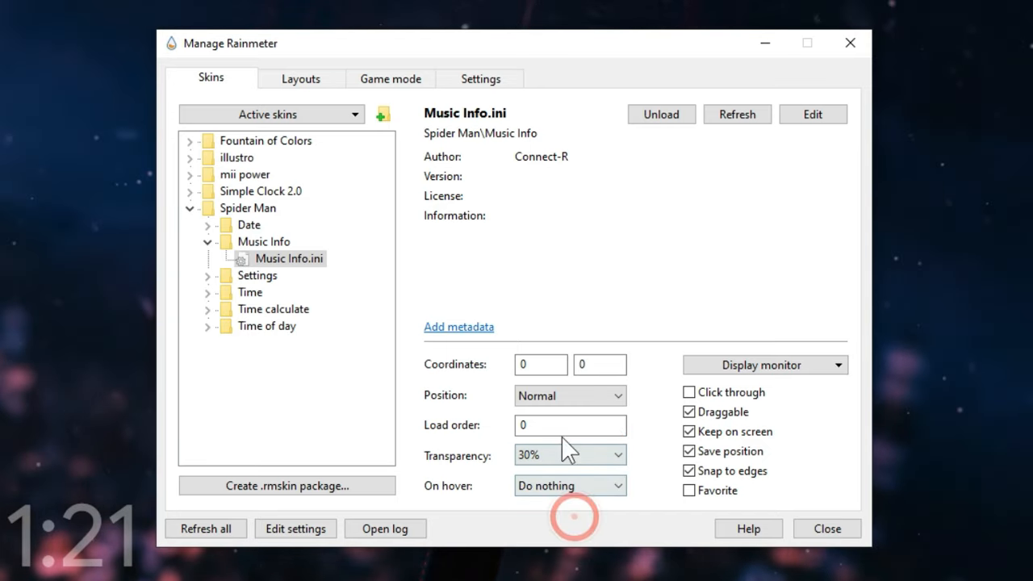
left_click_drag(588, 364, 562, 364)
type("16")
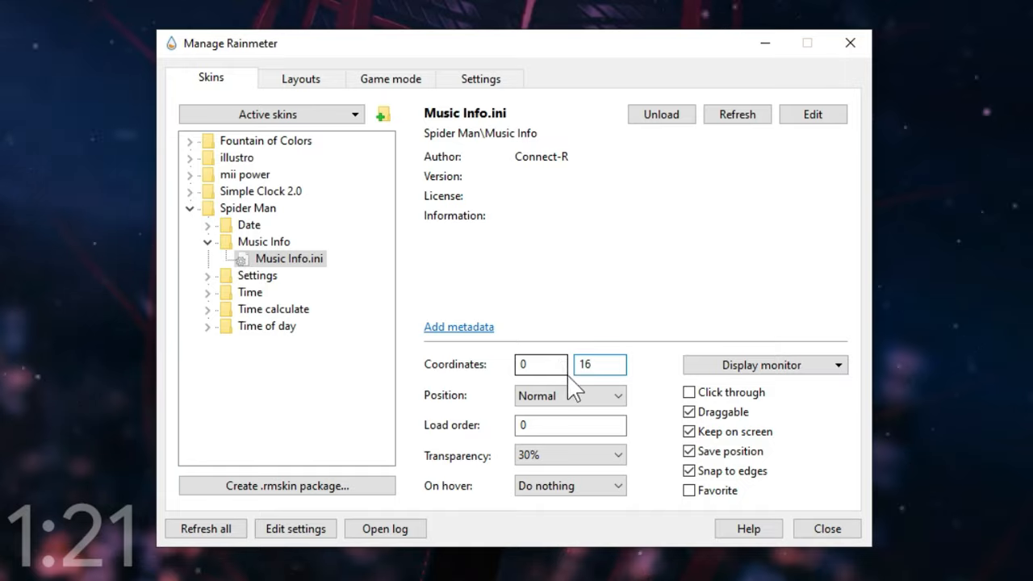
left_click(688, 392)
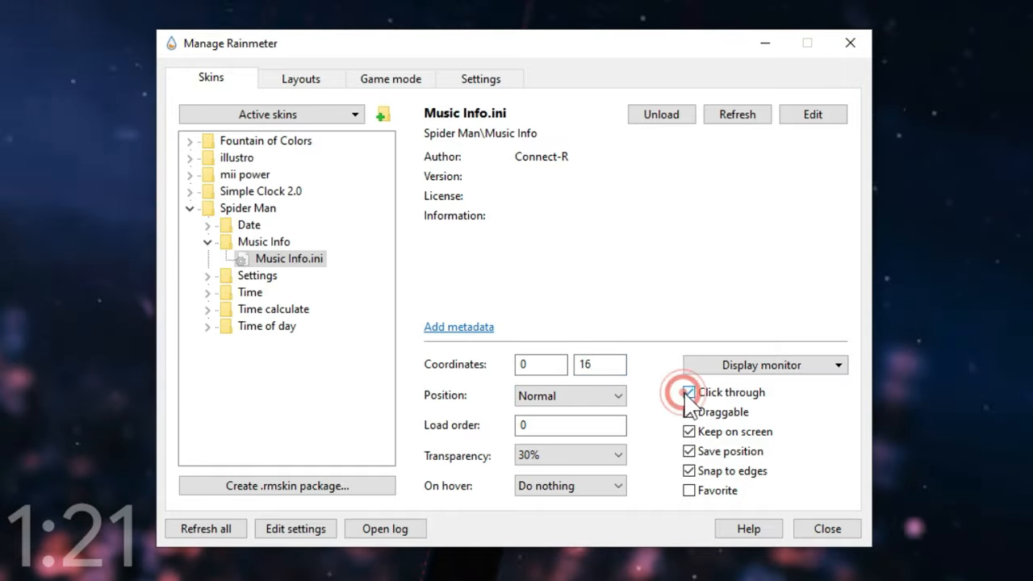
left_click(605, 395)
left_click(584, 415)
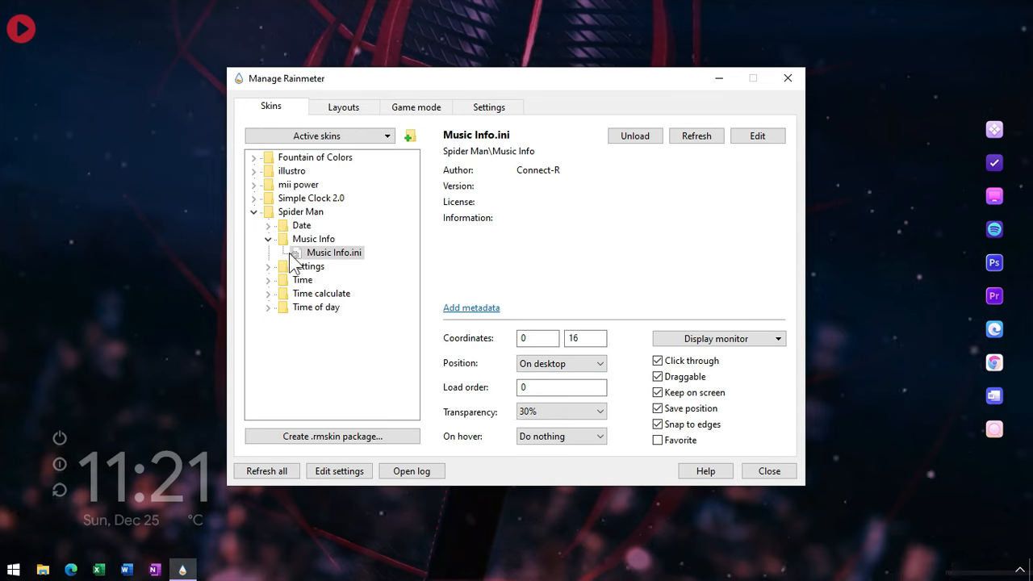
Collapse the Music Info folder and load Time Of Day.ini from the Time of day folder of Spider Man
left_click(268, 239)
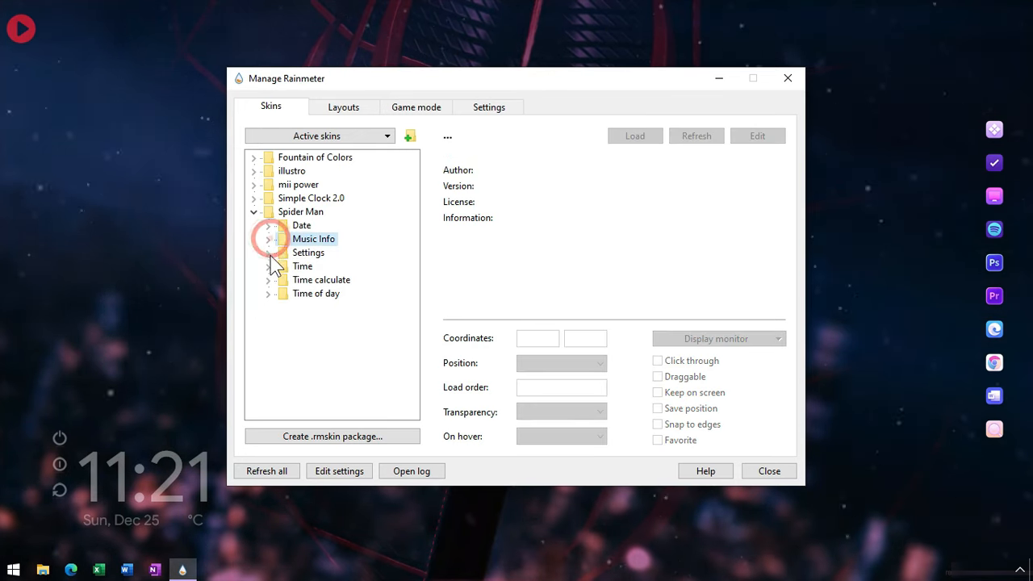
left_click(268, 294)
left_click(321, 308)
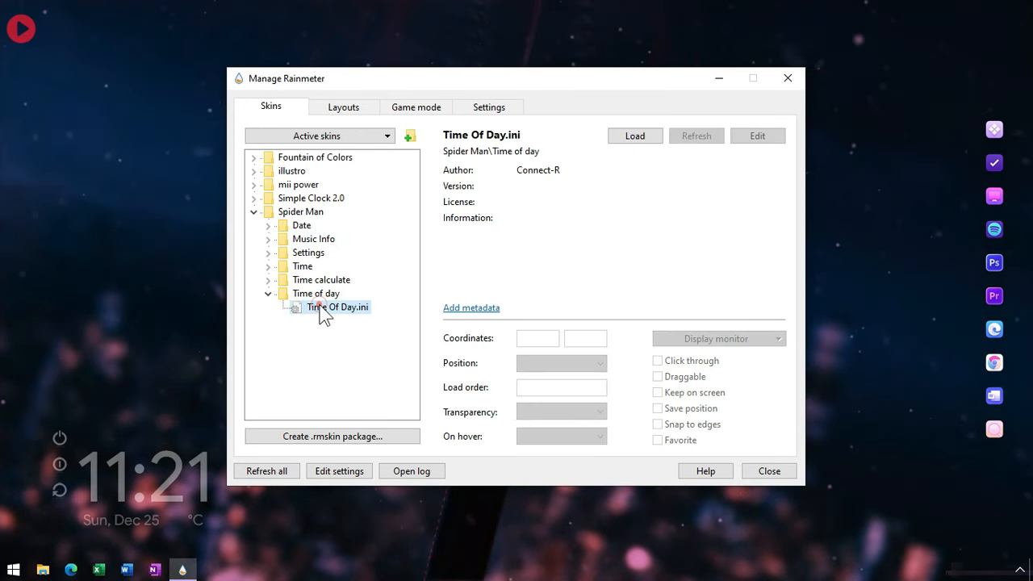
right_click(323, 309)
left_click(338, 316)
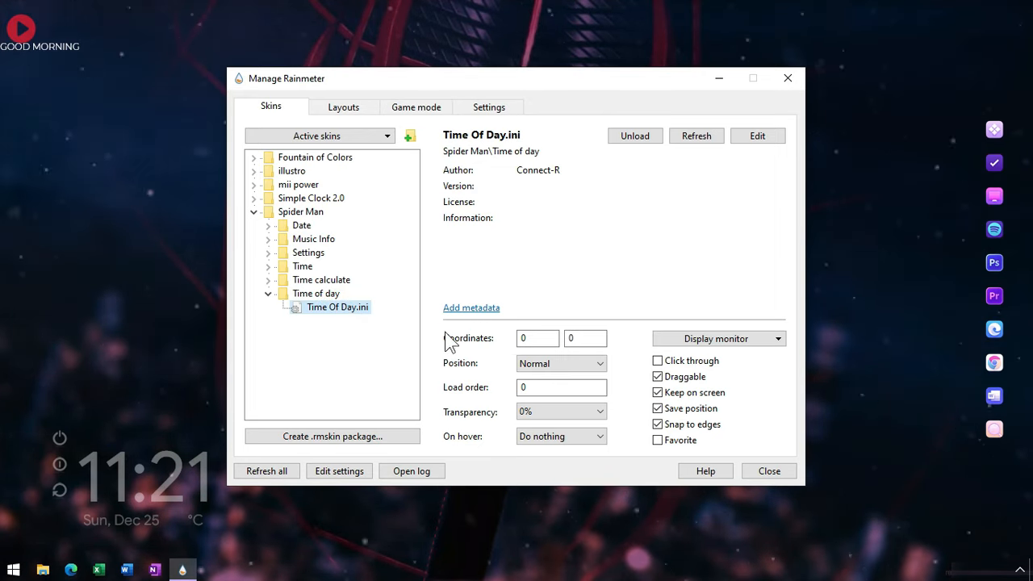
Set the horizontal coordinate of the Time Of Day.ini skin to 57 and its position to On desktop
left_click_drag(535, 338, 481, 344)
type("57")
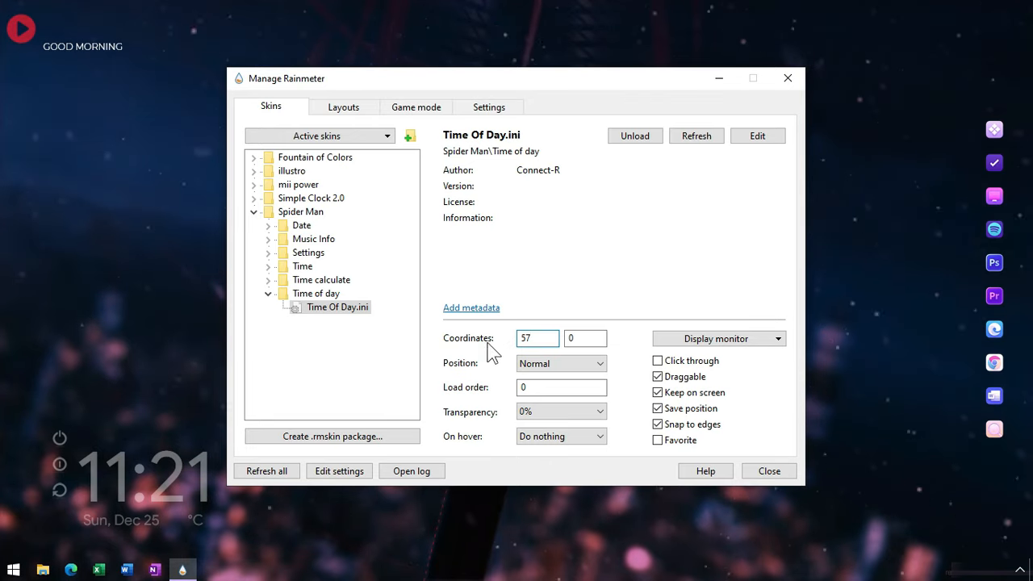
left_click(545, 363)
left_click(542, 375)
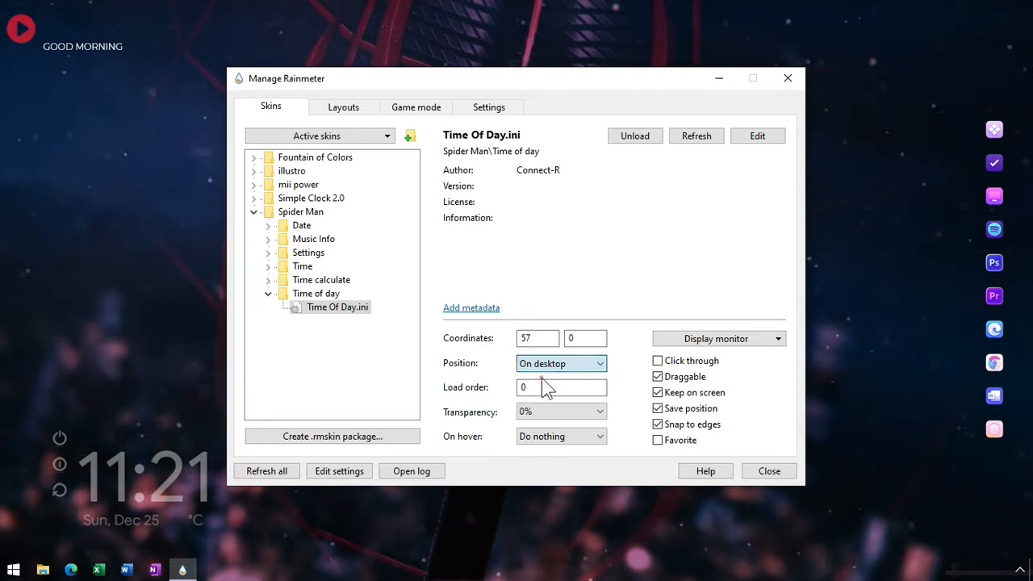
left_click(547, 388)
Give the Time Of Day.ini skin 30% transparency with Click through enabled, and close the Rainmeter manager
left_click(550, 412)
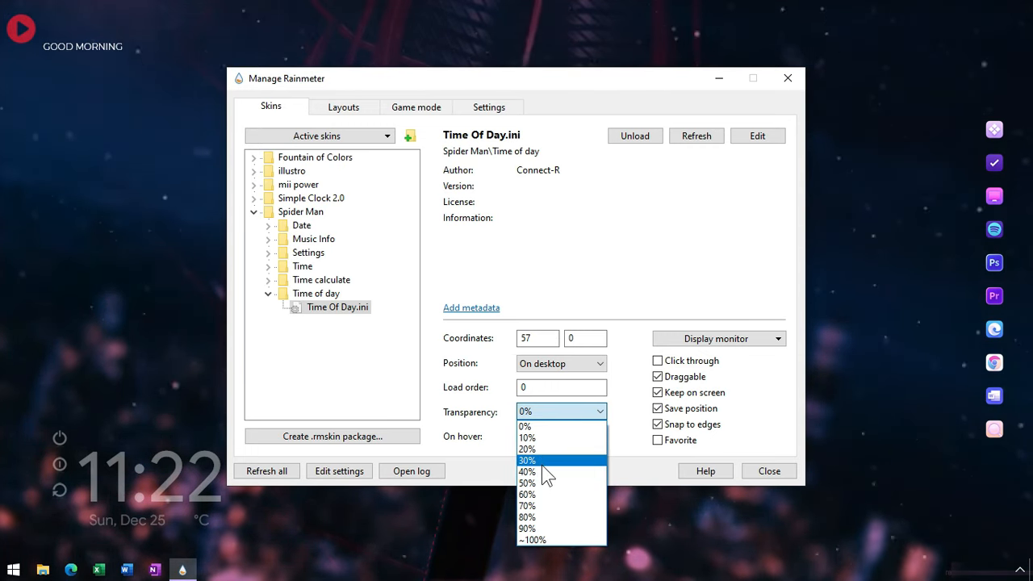
left_click(543, 460)
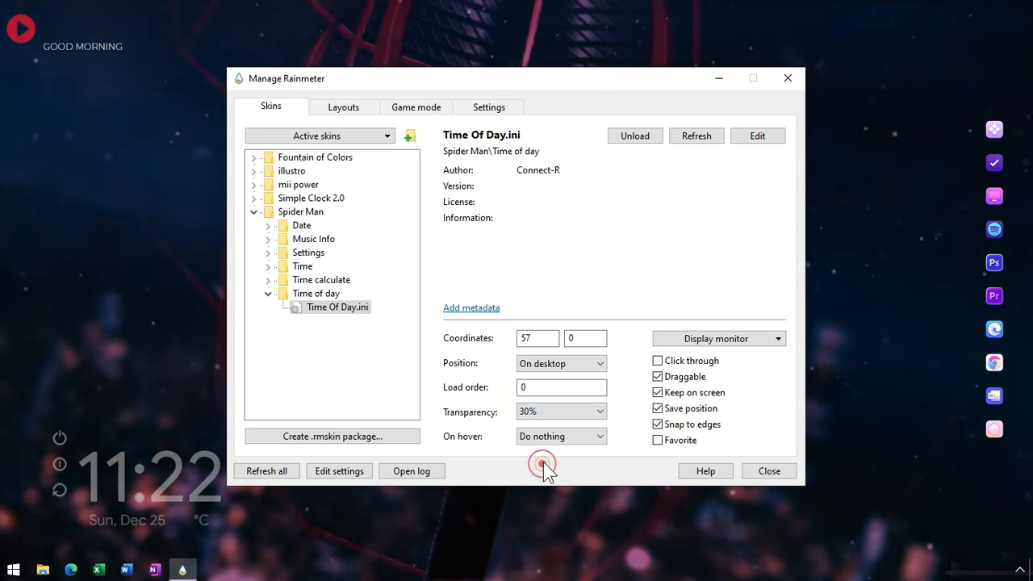
left_click(656, 361)
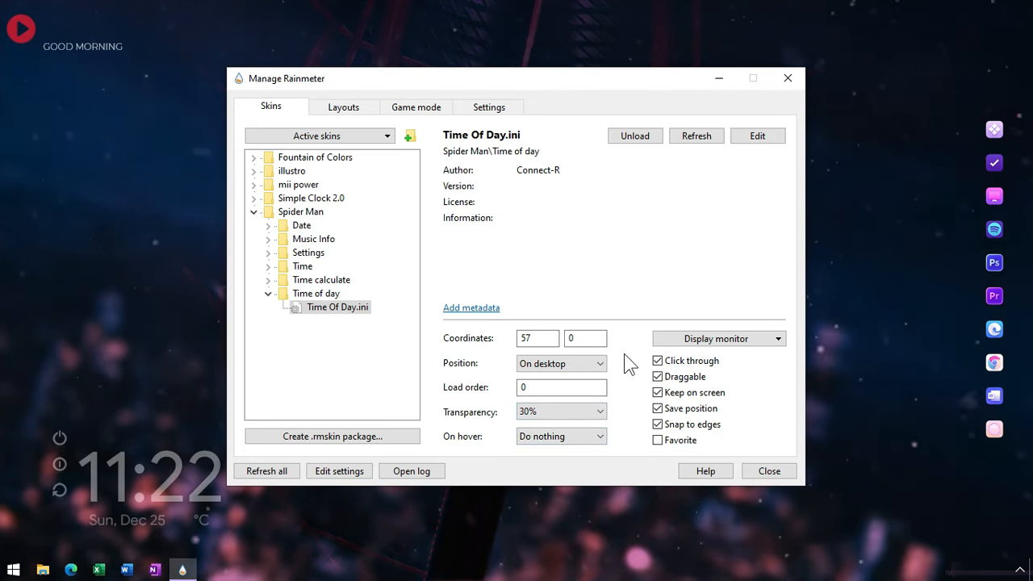
left_click(766, 471)
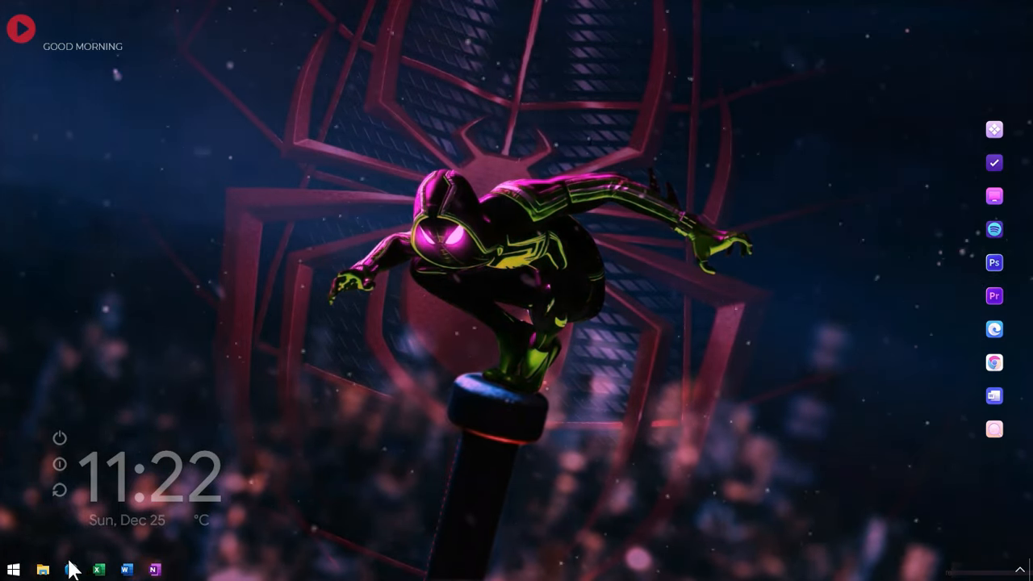
In File Explorer, open the Optional folder inside Spider Man Theme - PosInTech in Downloads
left_click(52, 568)
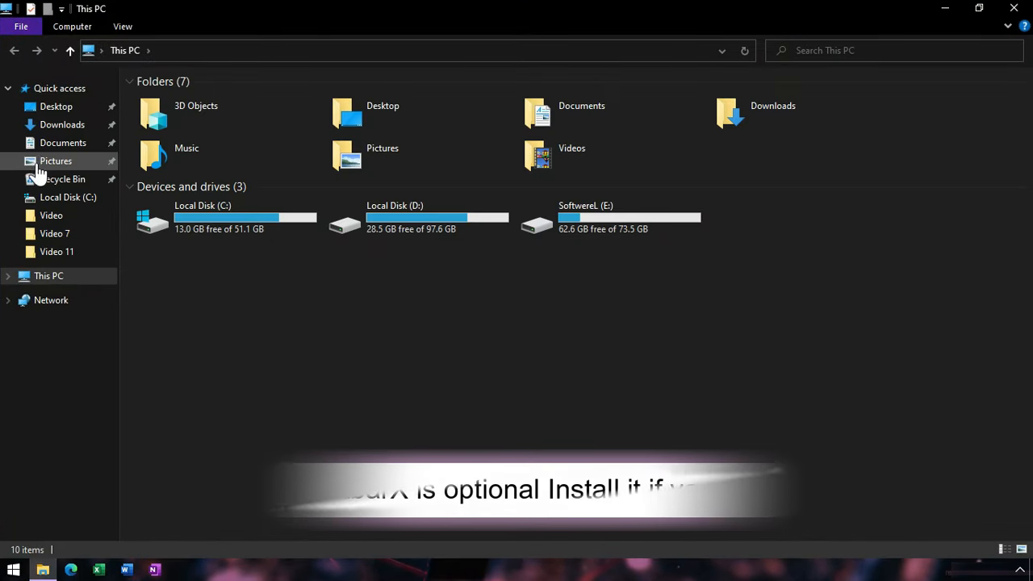
left_click(50, 134)
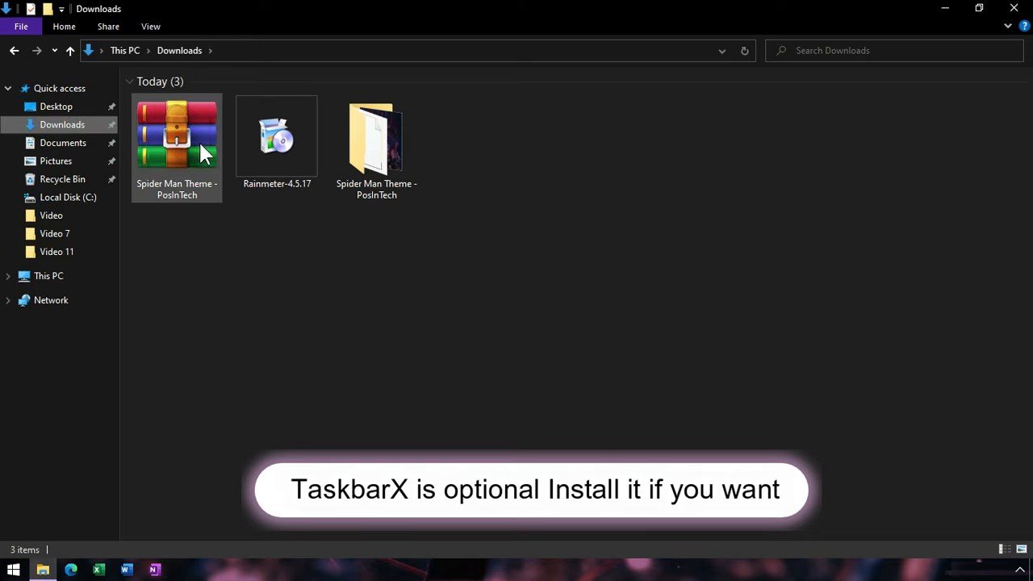
double_click(364, 143)
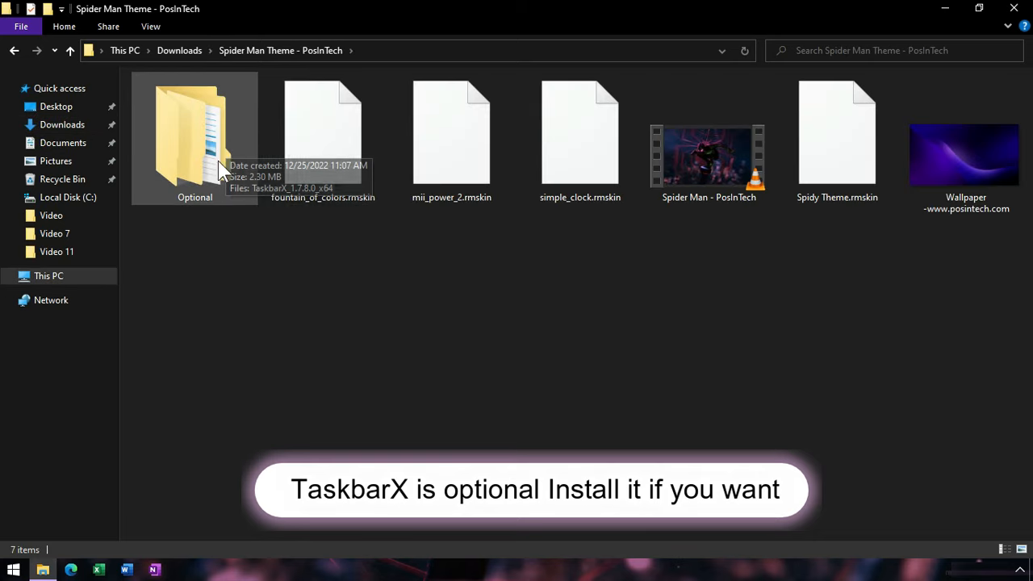
left_click(190, 135)
double_click(189, 135)
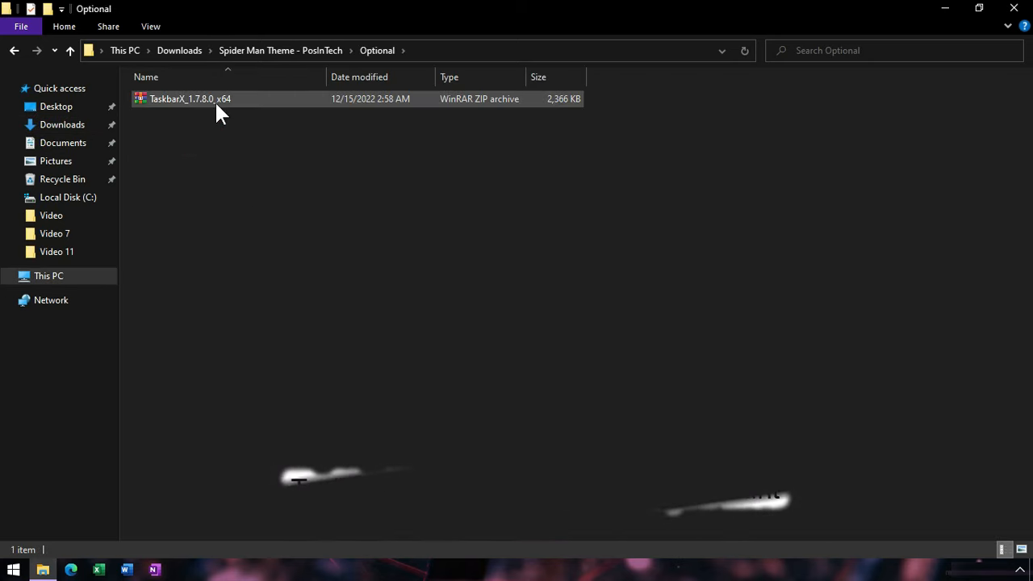
Extract the TaskbarX_1.7.8.0_x64 archive within the Optional folder
left_click(205, 100)
right_click(208, 98)
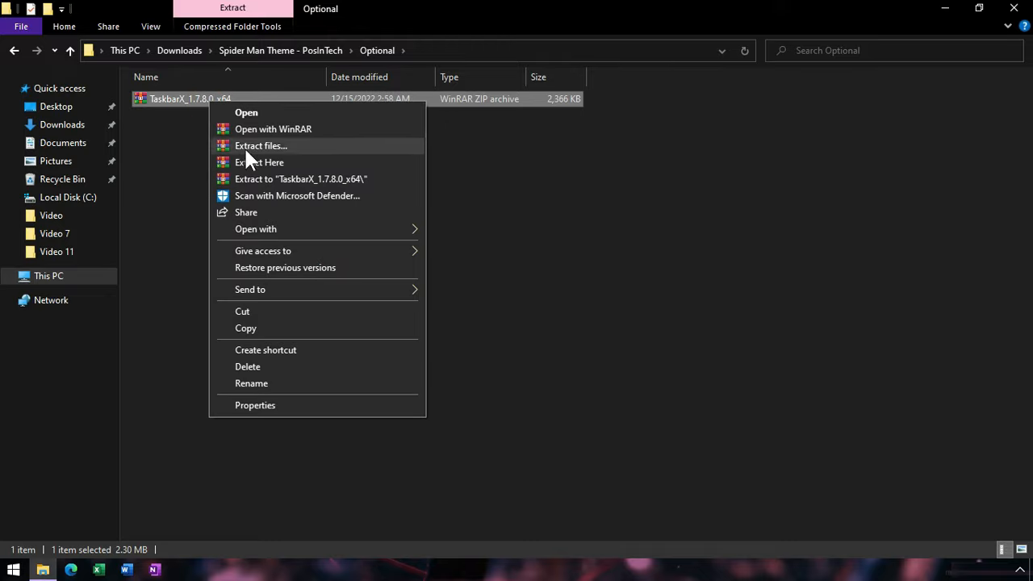
left_click(260, 167)
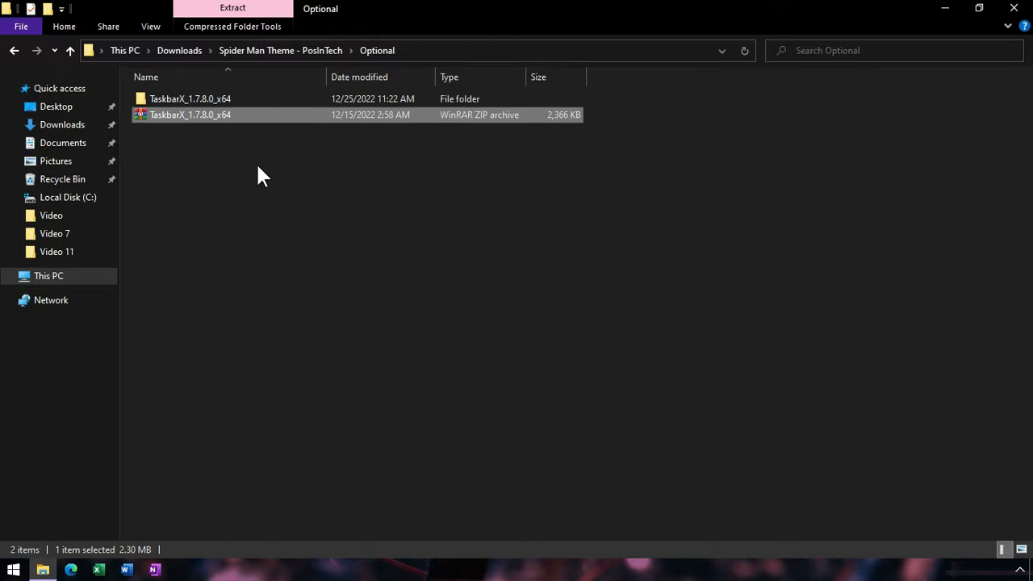
Run the TaskbarX application from the extracted TaskbarX_1.7.8.0_x64 folder, then open the TaskbarX Configurator and close it
double_click(218, 100)
scroll(218, 121, "down", 1)
scroll(219, 123, "down", 20)
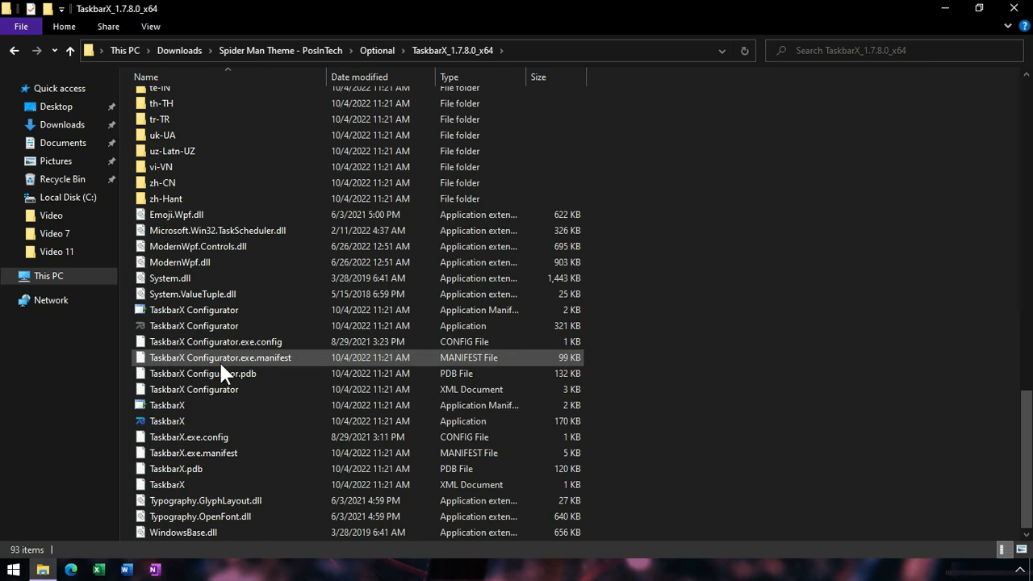
double_click(192, 416)
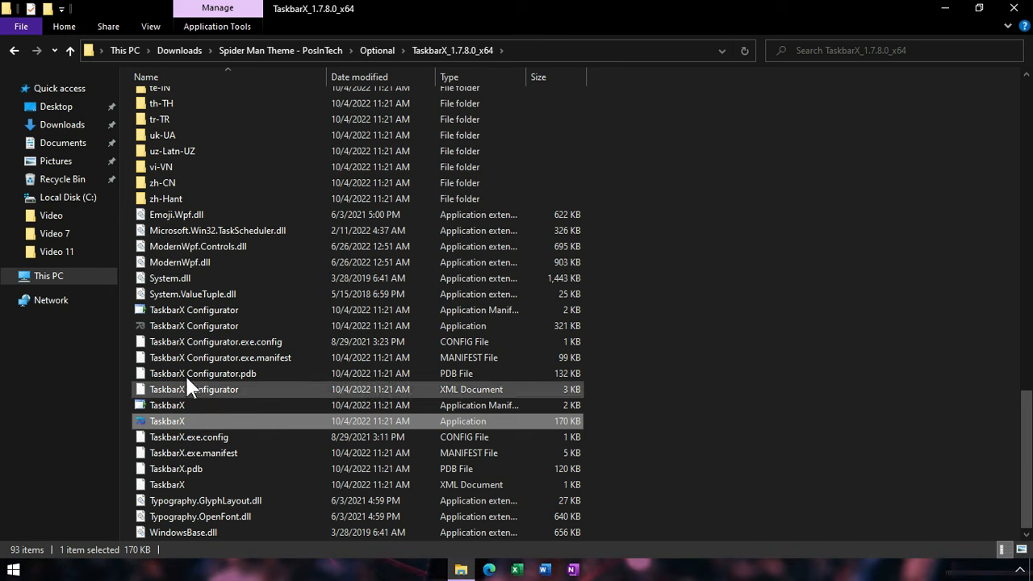
double_click(190, 325)
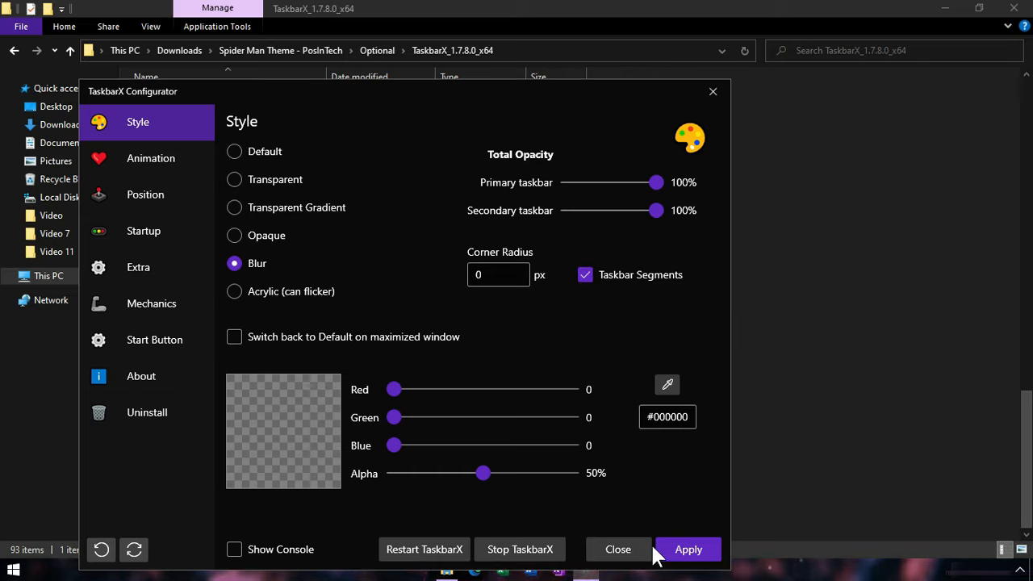
left_click(620, 549)
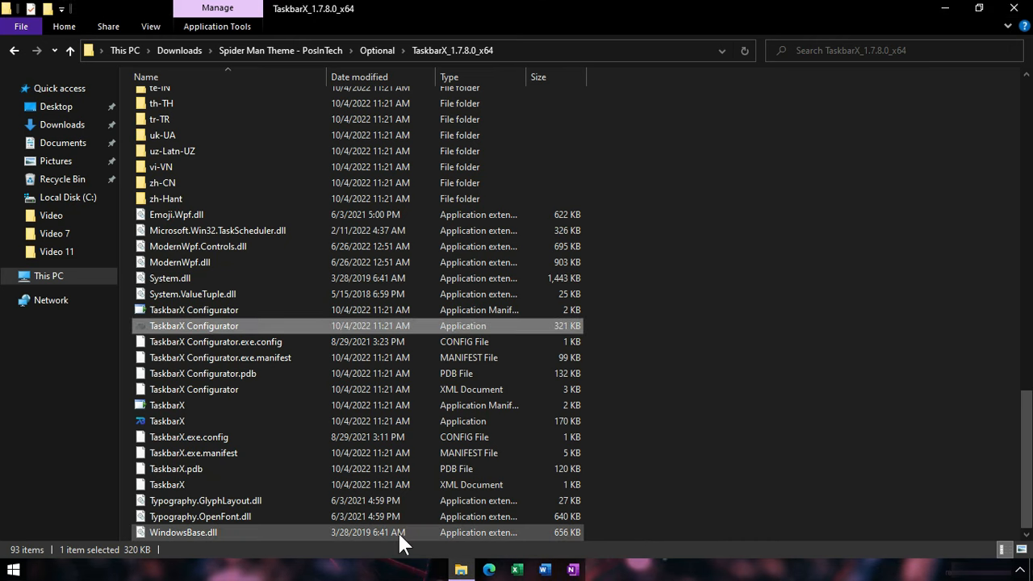
Search for the Spotify app from the Start menu
left_click(12, 569)
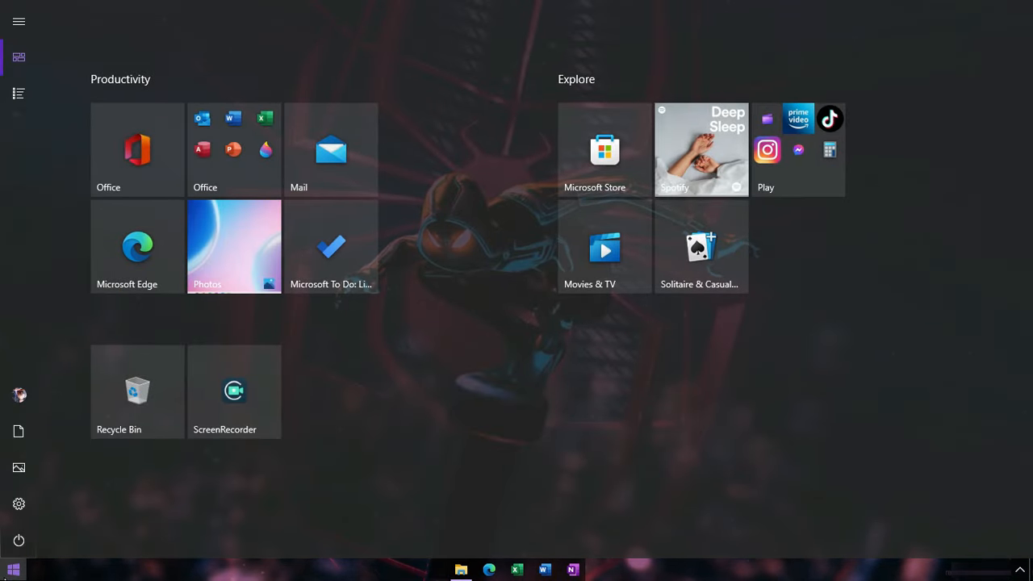
type("spotif")
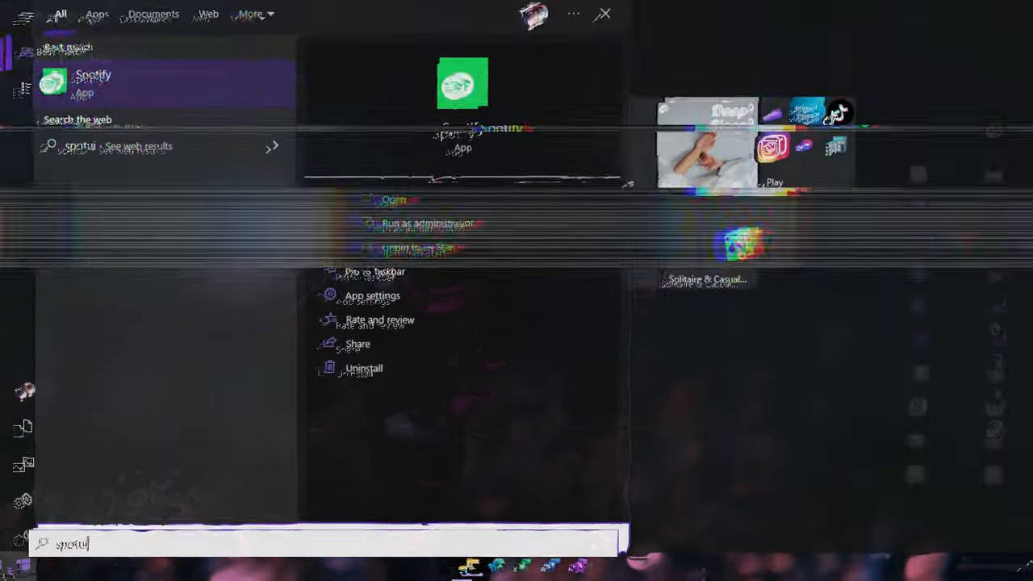